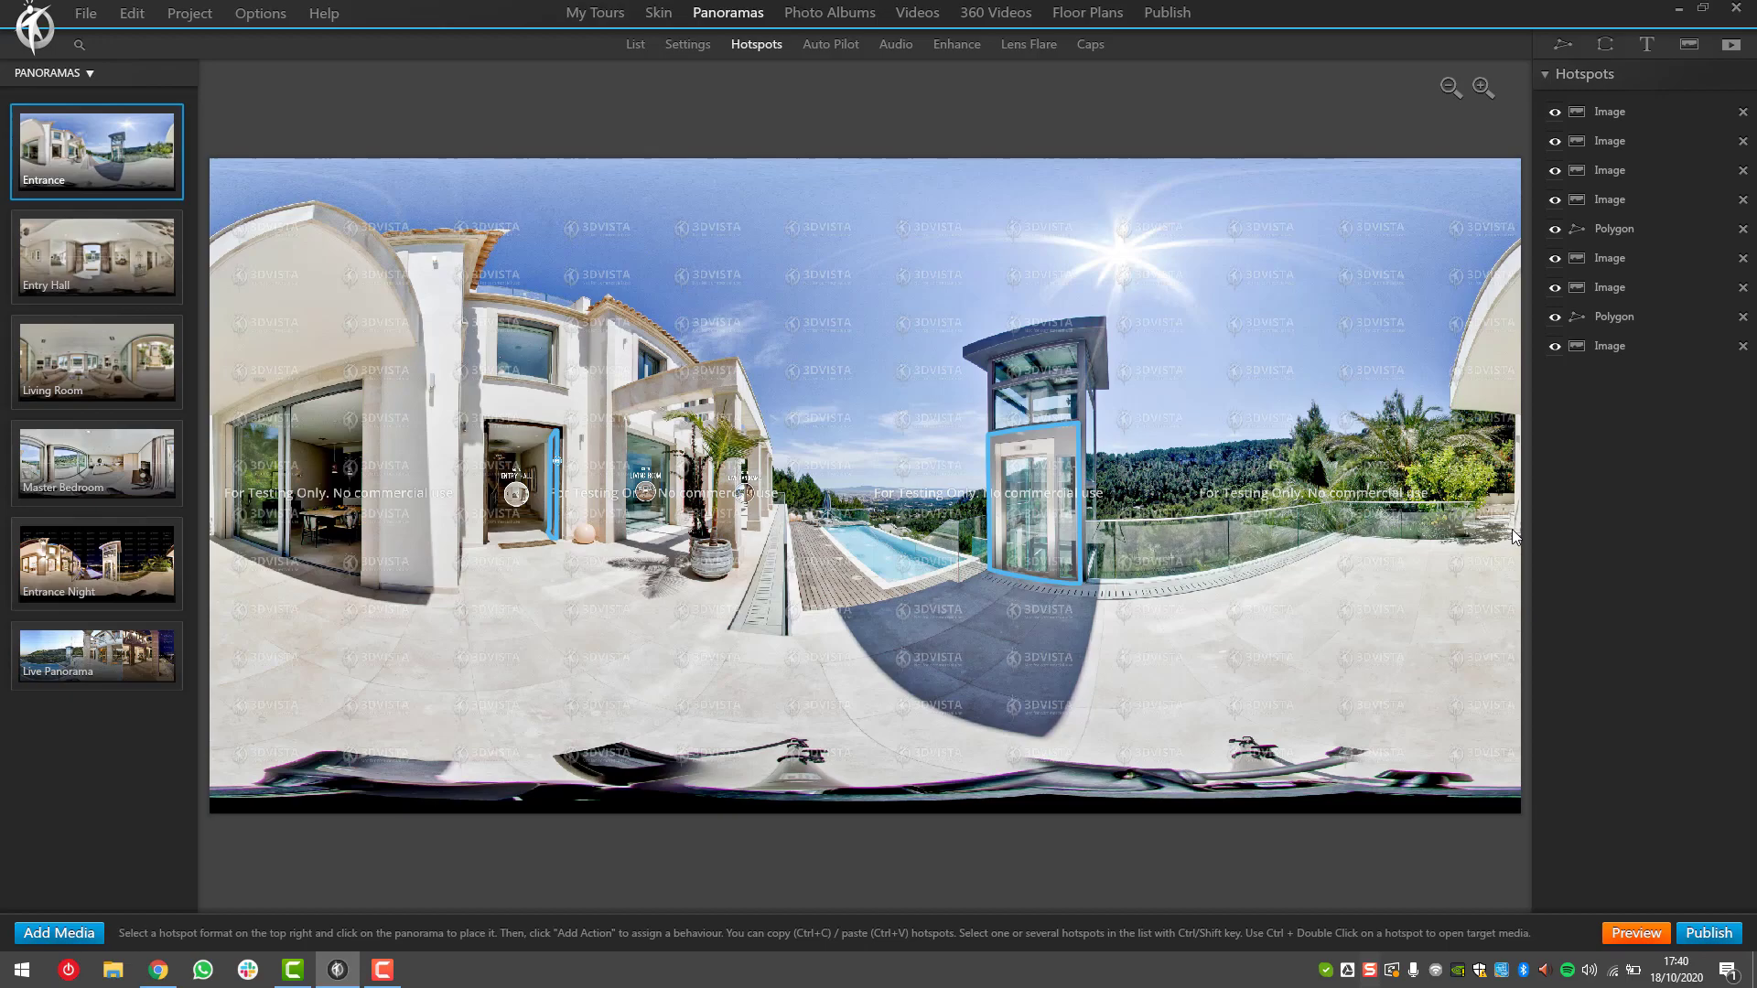
# Return from the demo projects page to the tour editor, check the fourth image hotspot, and zoom into the panorama.
pyautogui.click(158, 970)
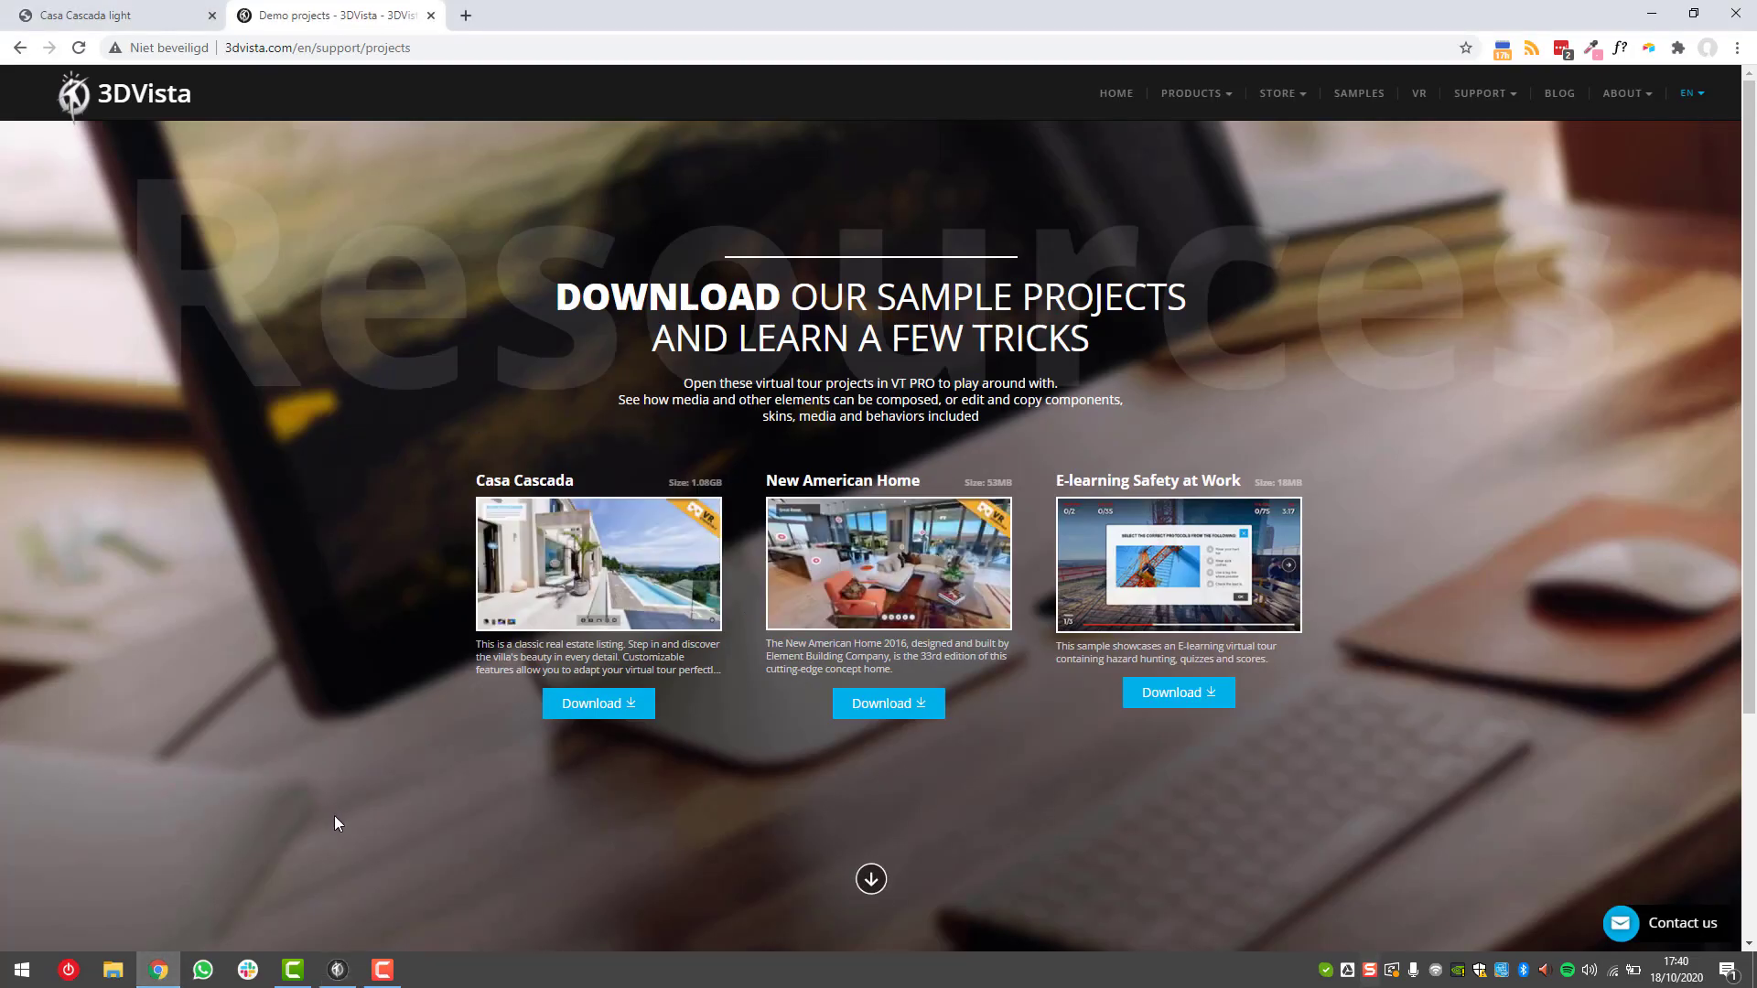
pyautogui.click(336, 972)
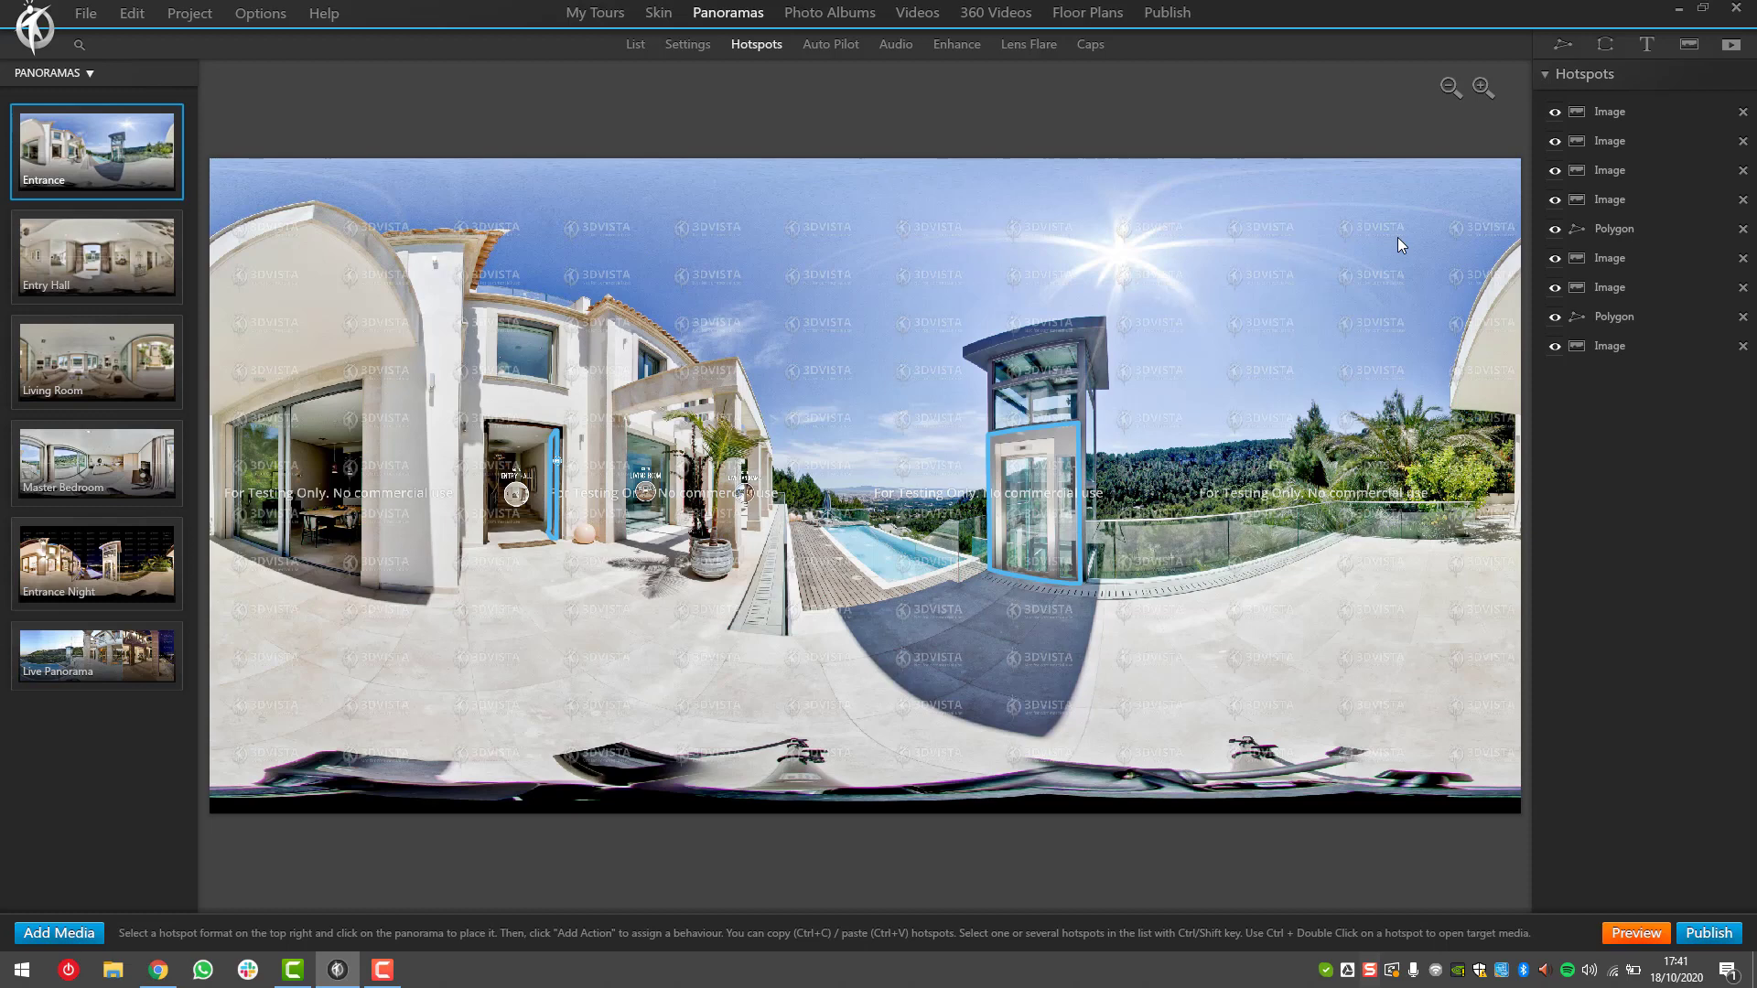
pyautogui.click(1640, 199)
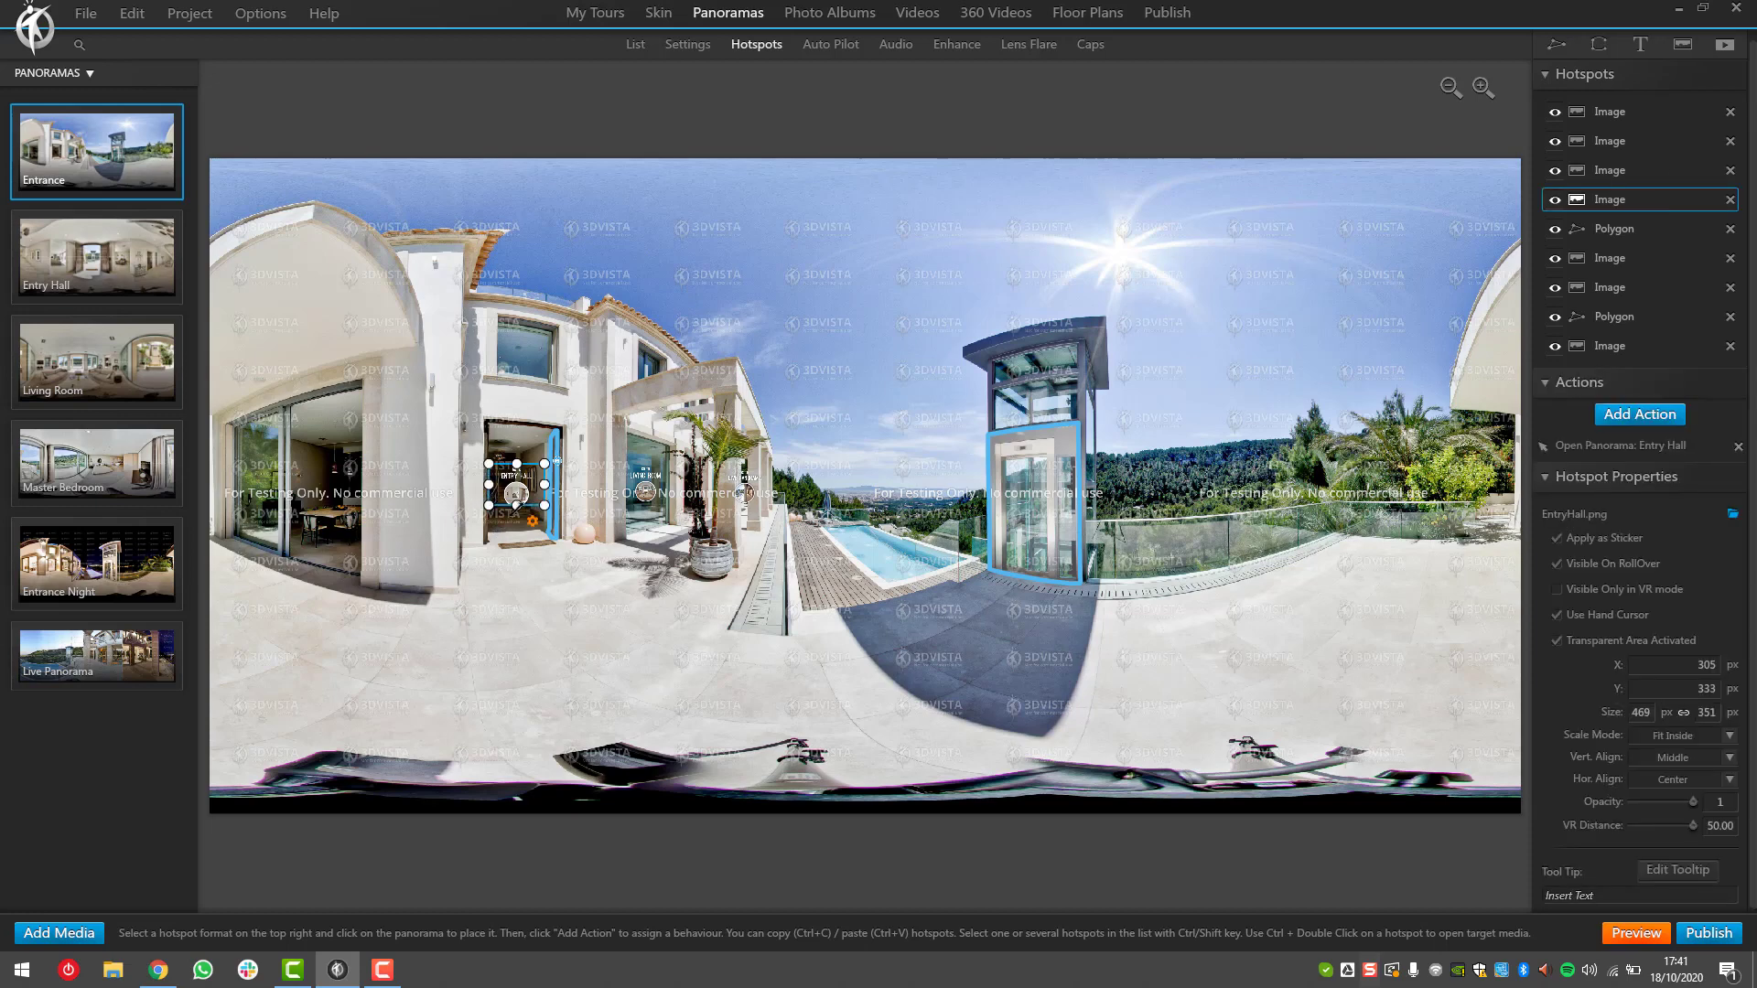
pyautogui.scroll(5, 486, 513)
pyautogui.click(397, 404)
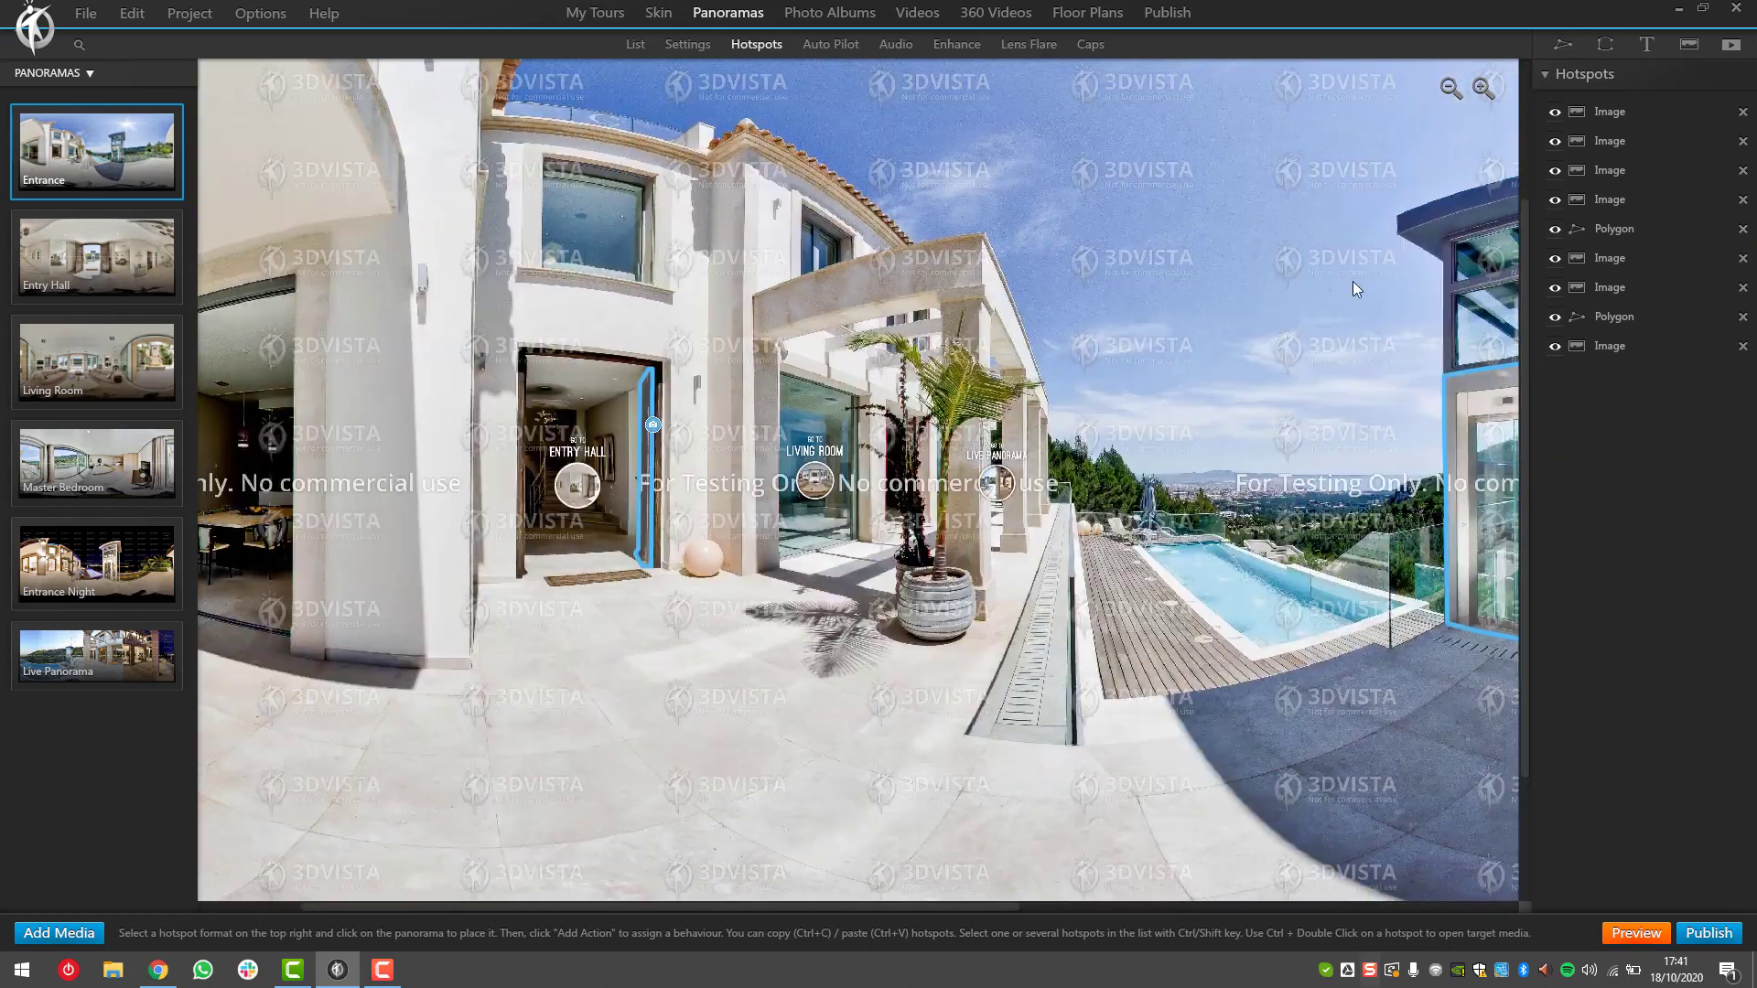
# Identify the Entry Hall label and circle hotspots by hiding and reshowing them, then deselect.
pyautogui.click(572, 487)
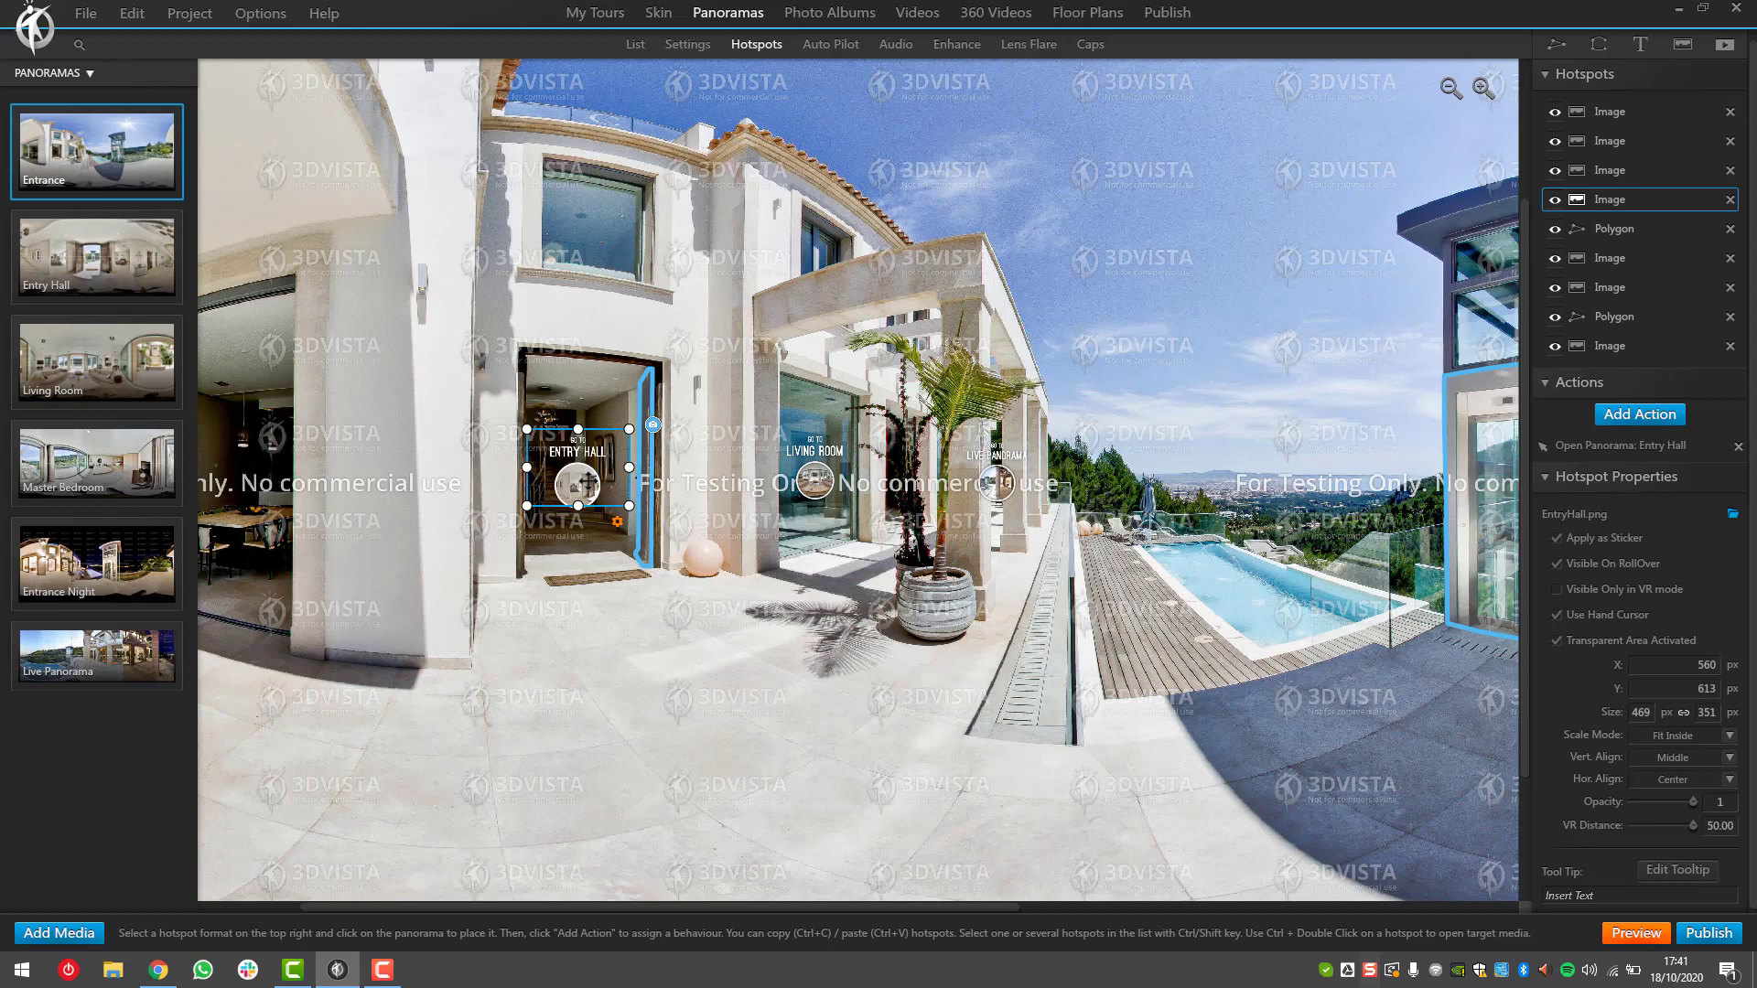
pyautogui.click(641, 334)
pyautogui.click(578, 458)
pyautogui.click(1554, 200)
pyautogui.click(577, 484)
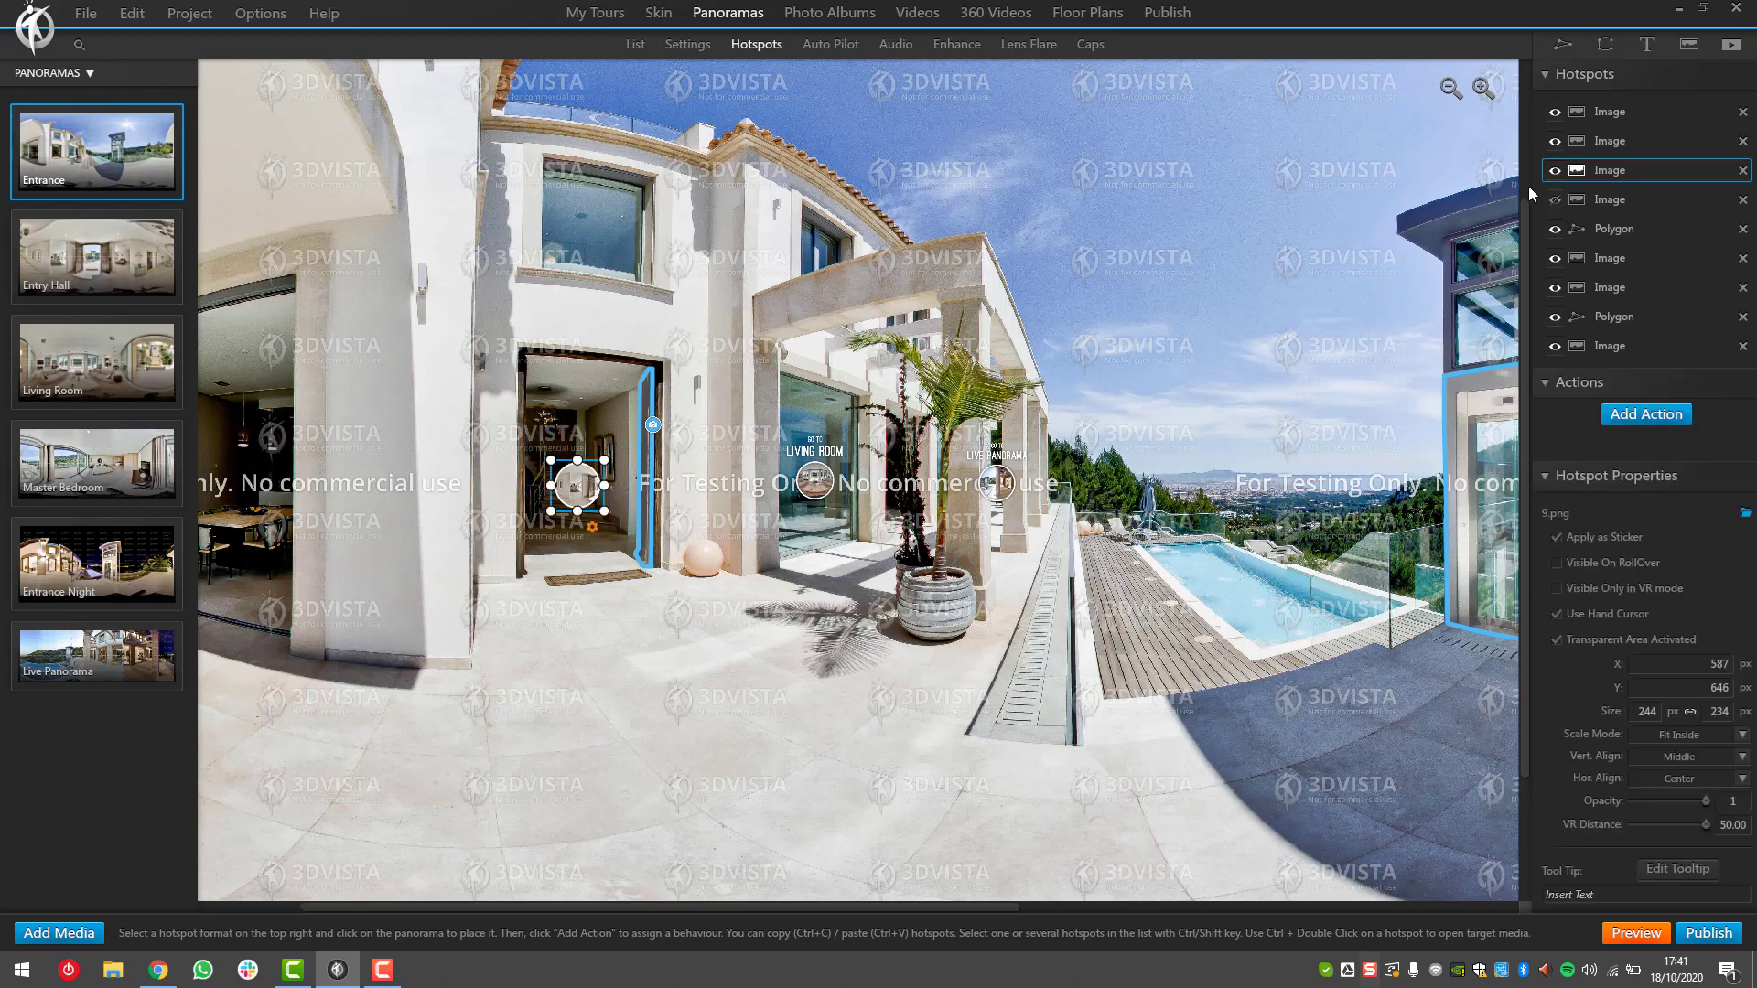
pyautogui.click(1555, 171)
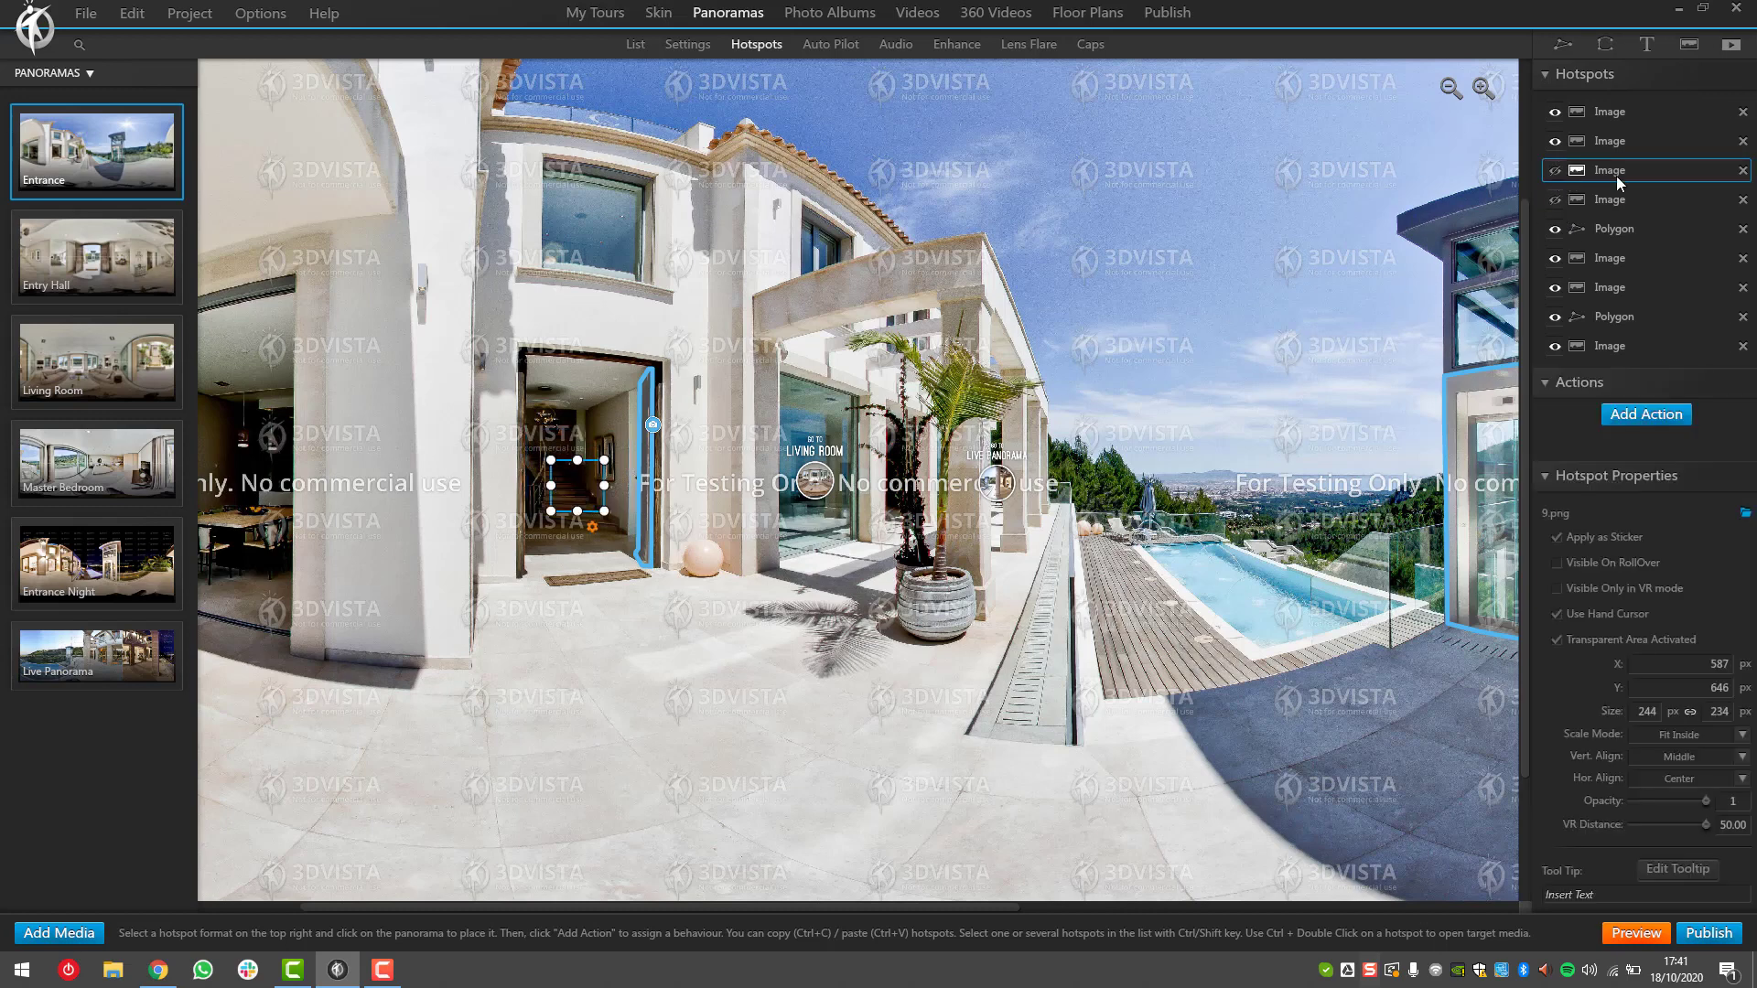
pyautogui.click(1555, 171)
pyautogui.click(1555, 200)
pyautogui.click(718, 291)
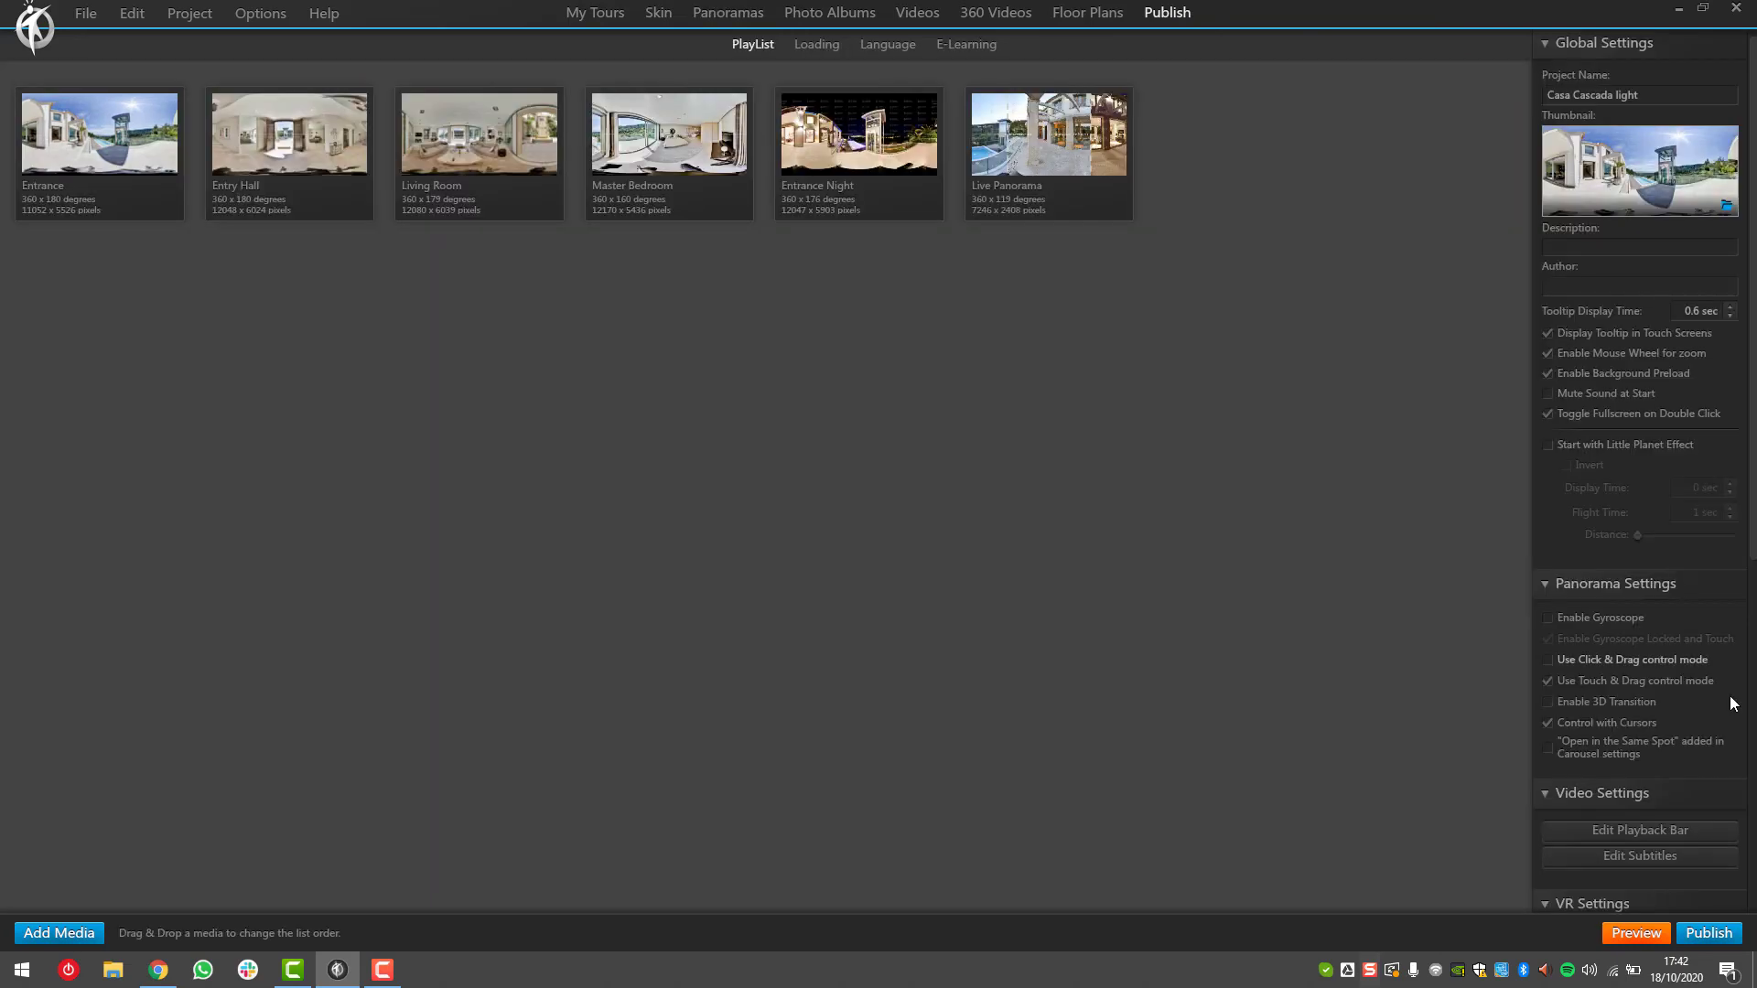
# From the Publish playlist, open the Entrance panorama's Settings page (360° HFOV, 6000 x 3000 export).
pyautogui.scroll(-6, 1660, 784)
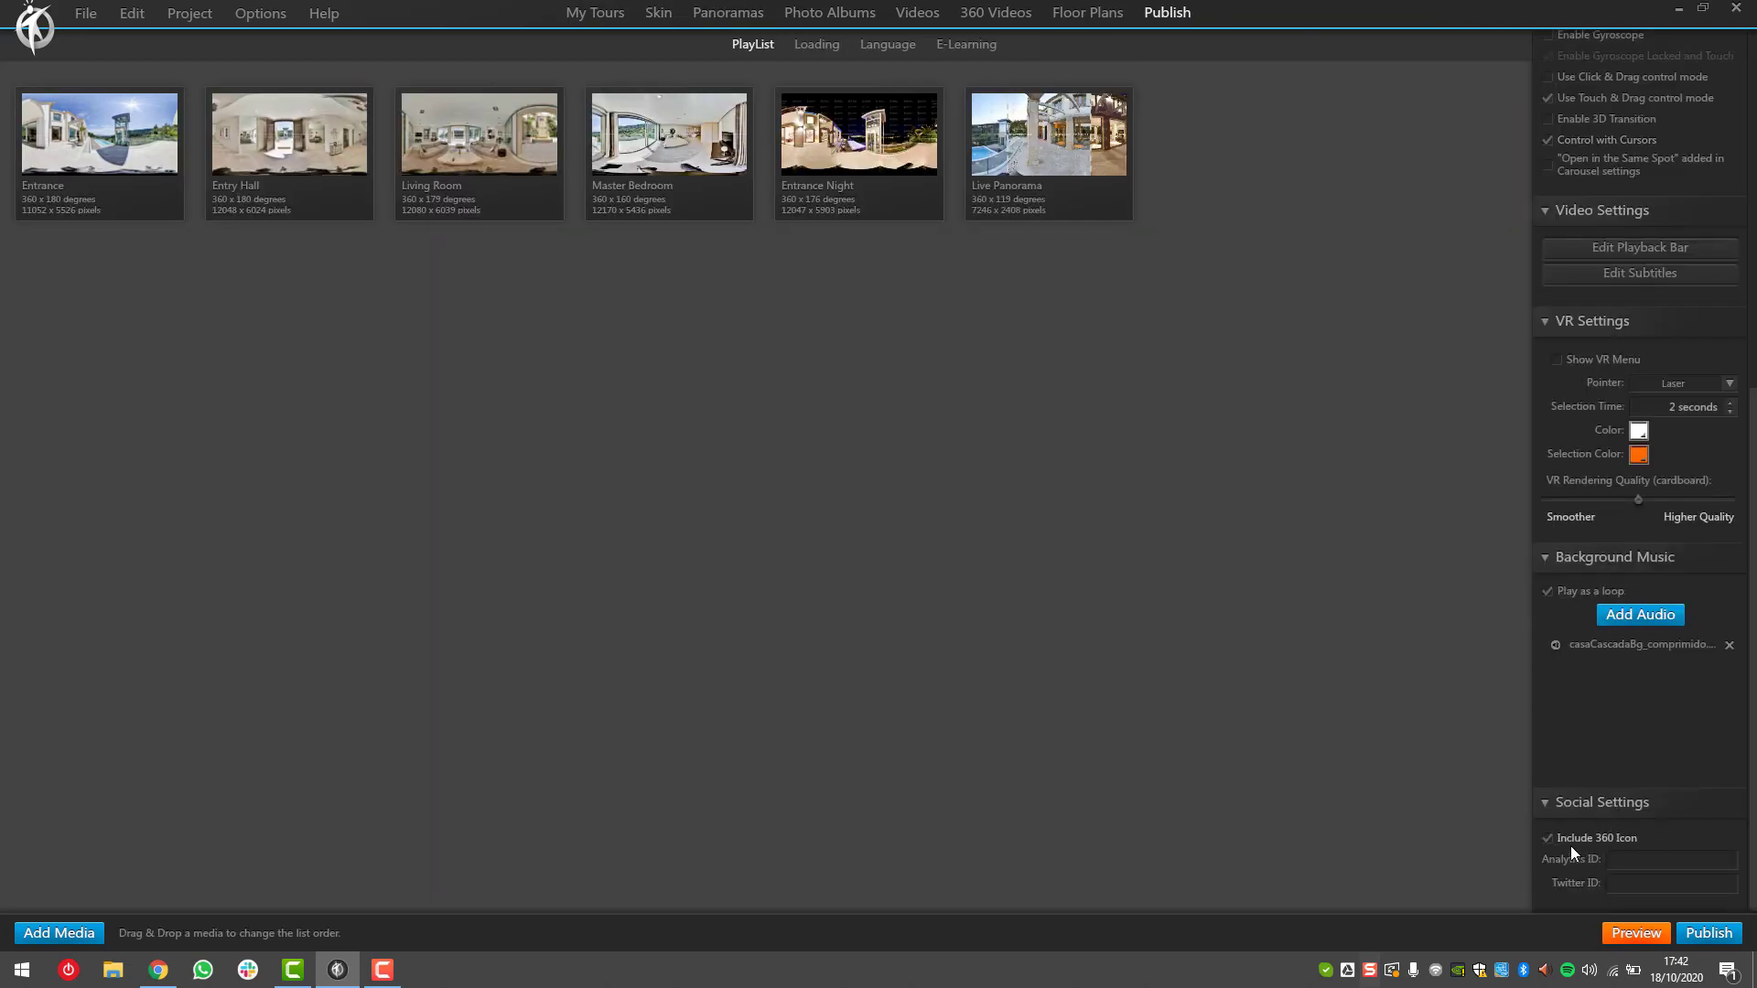
pyautogui.click(104, 154)
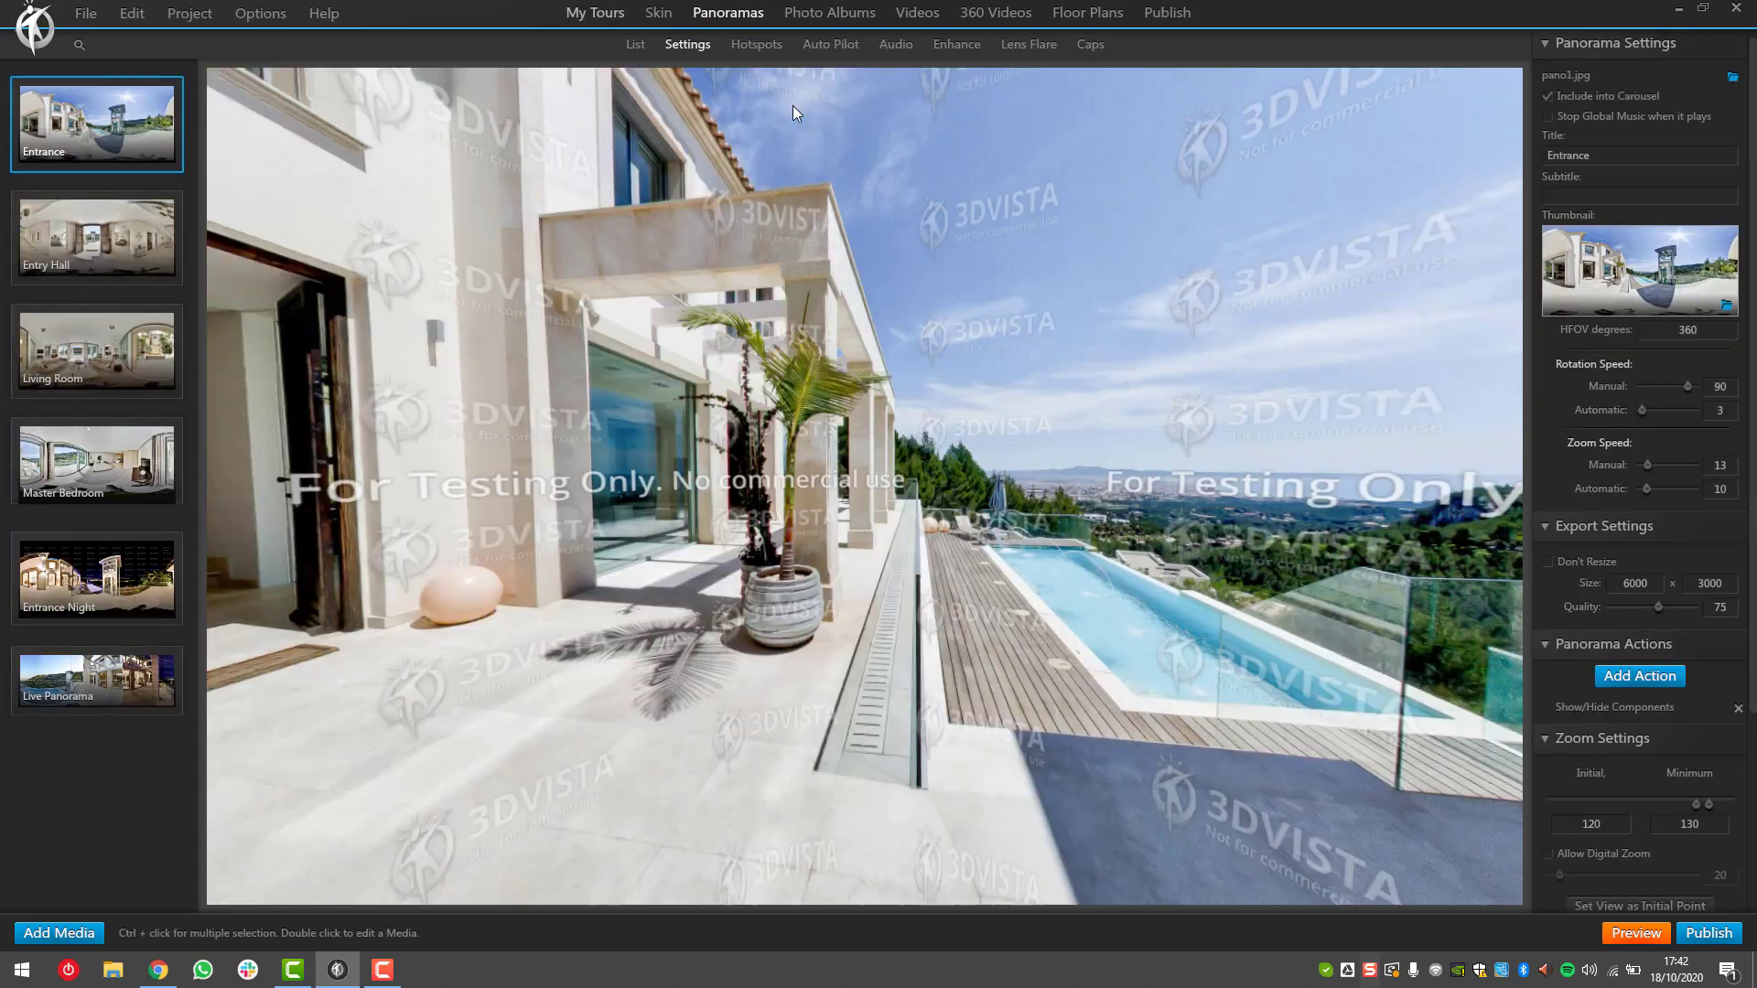
# Show the Entrance panorama's nine hotspots, zoomed in and turned toward the entrance door.
pyautogui.click(758, 46)
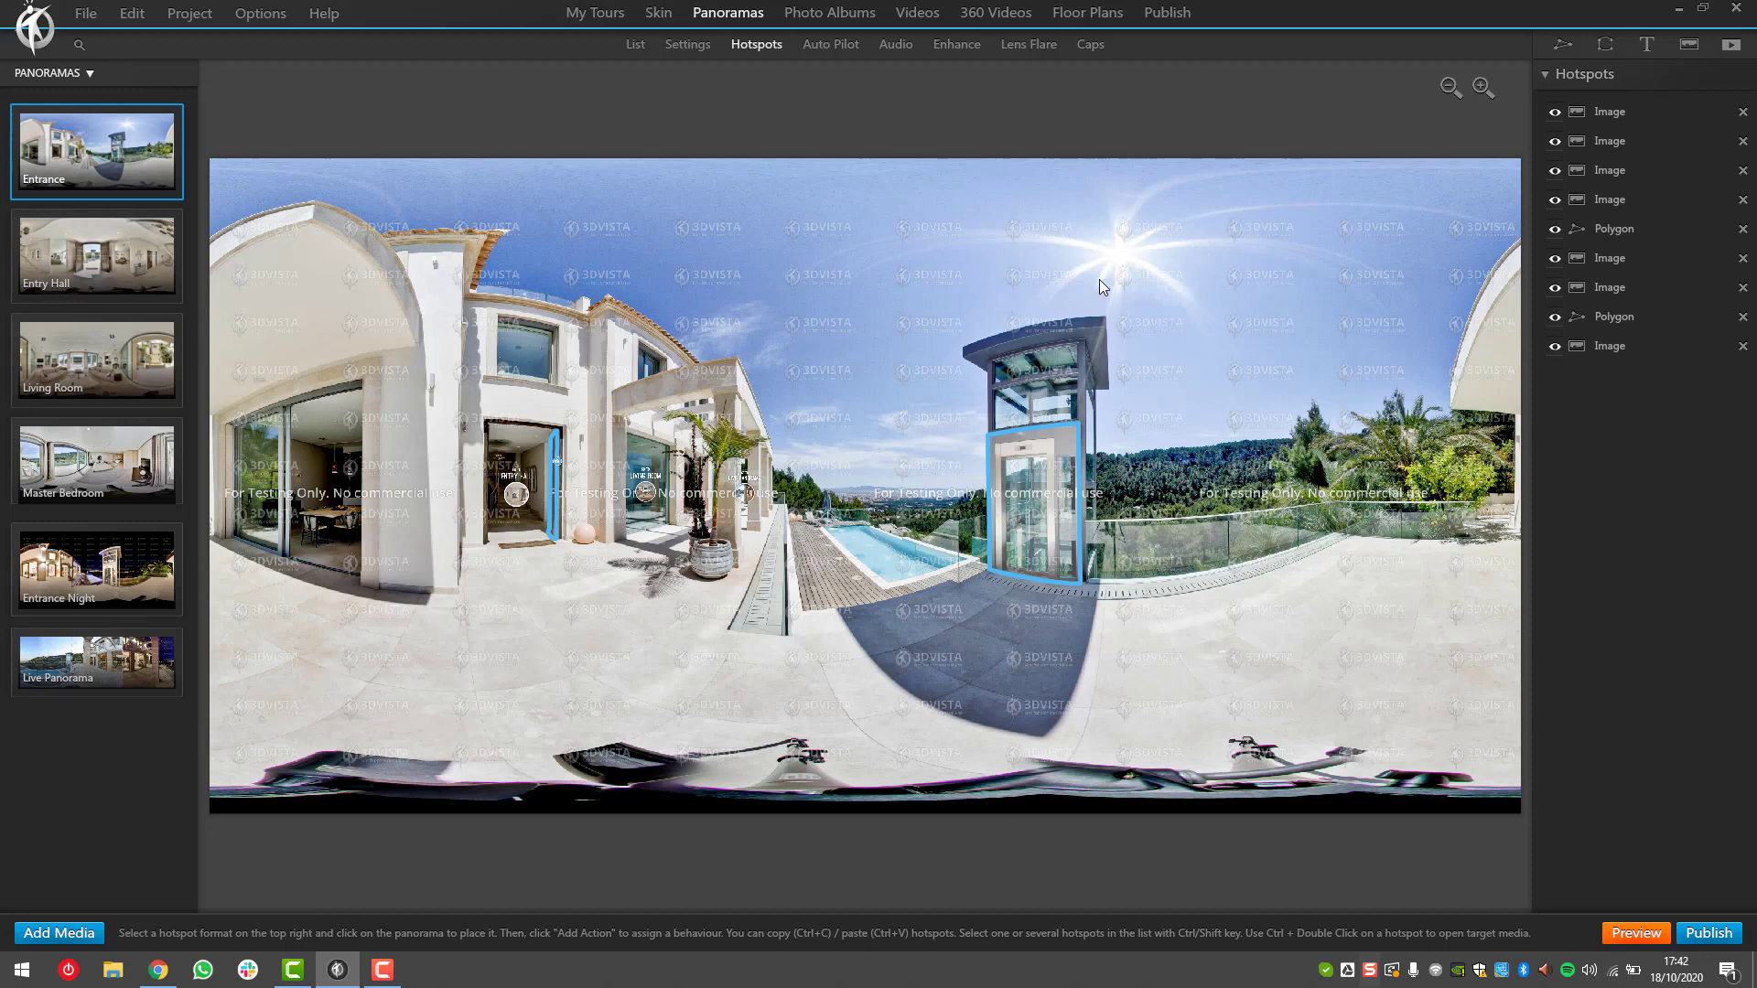
pyautogui.scroll(5, 678, 525)
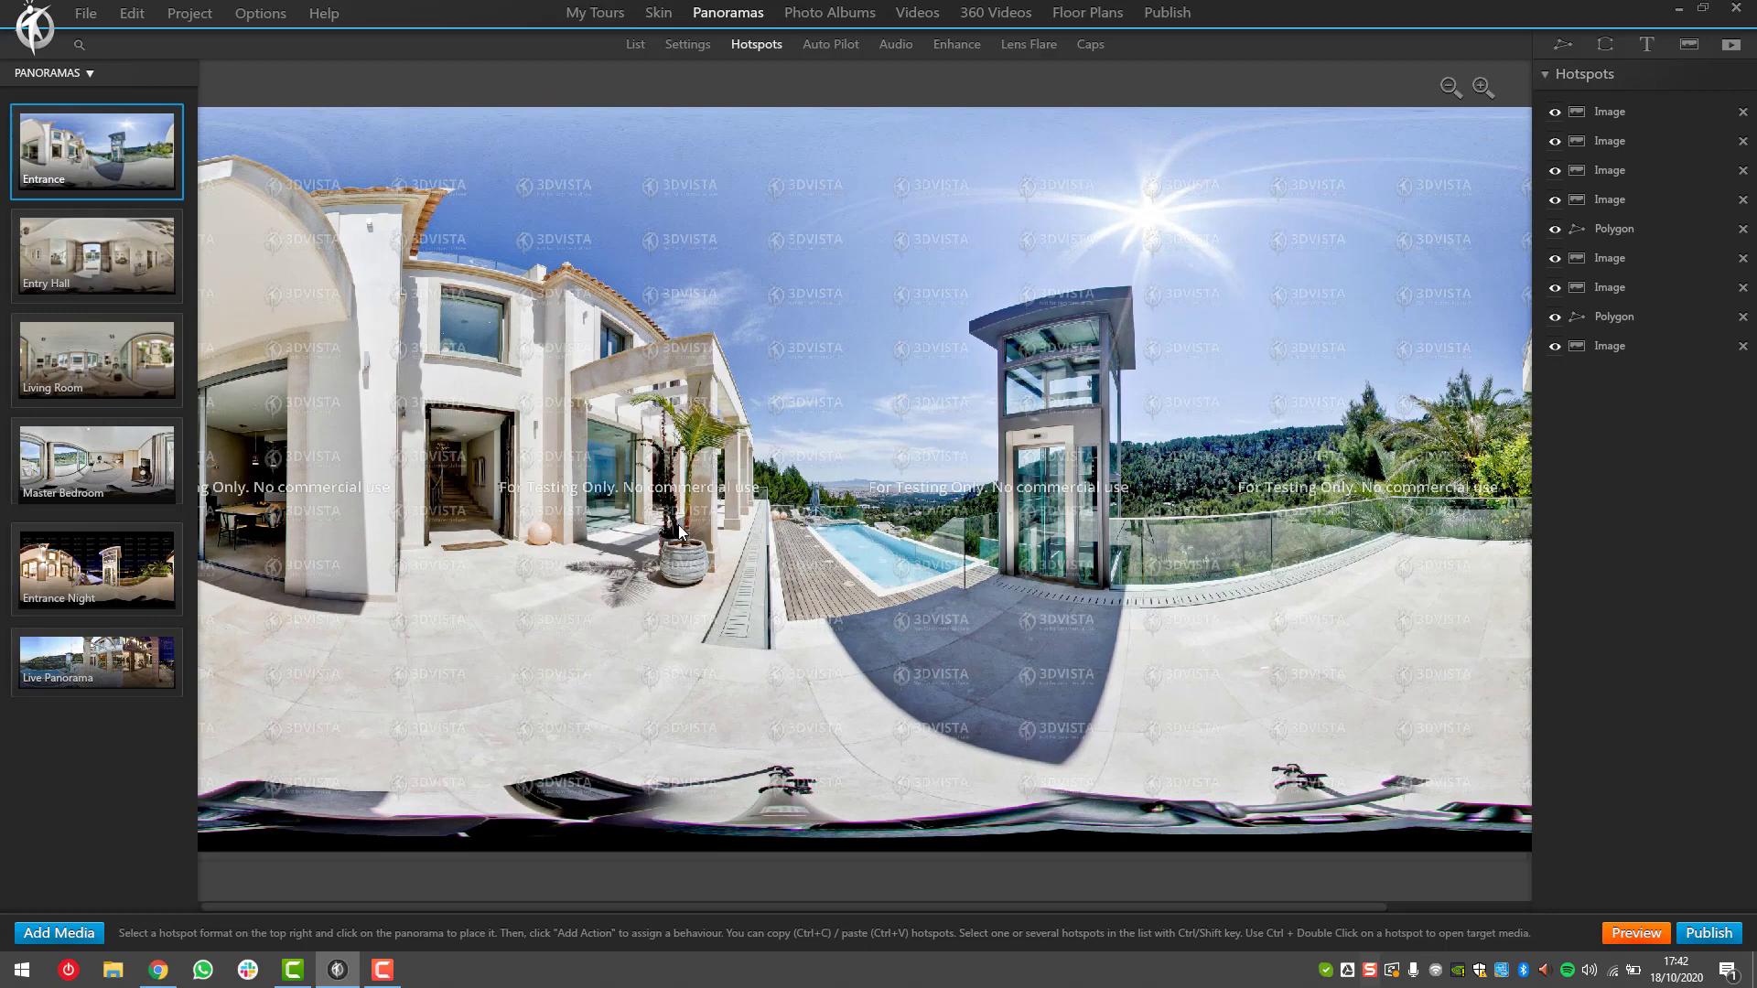
pyautogui.moveTo(603, 410); pyautogui.dragTo(1107, 341)
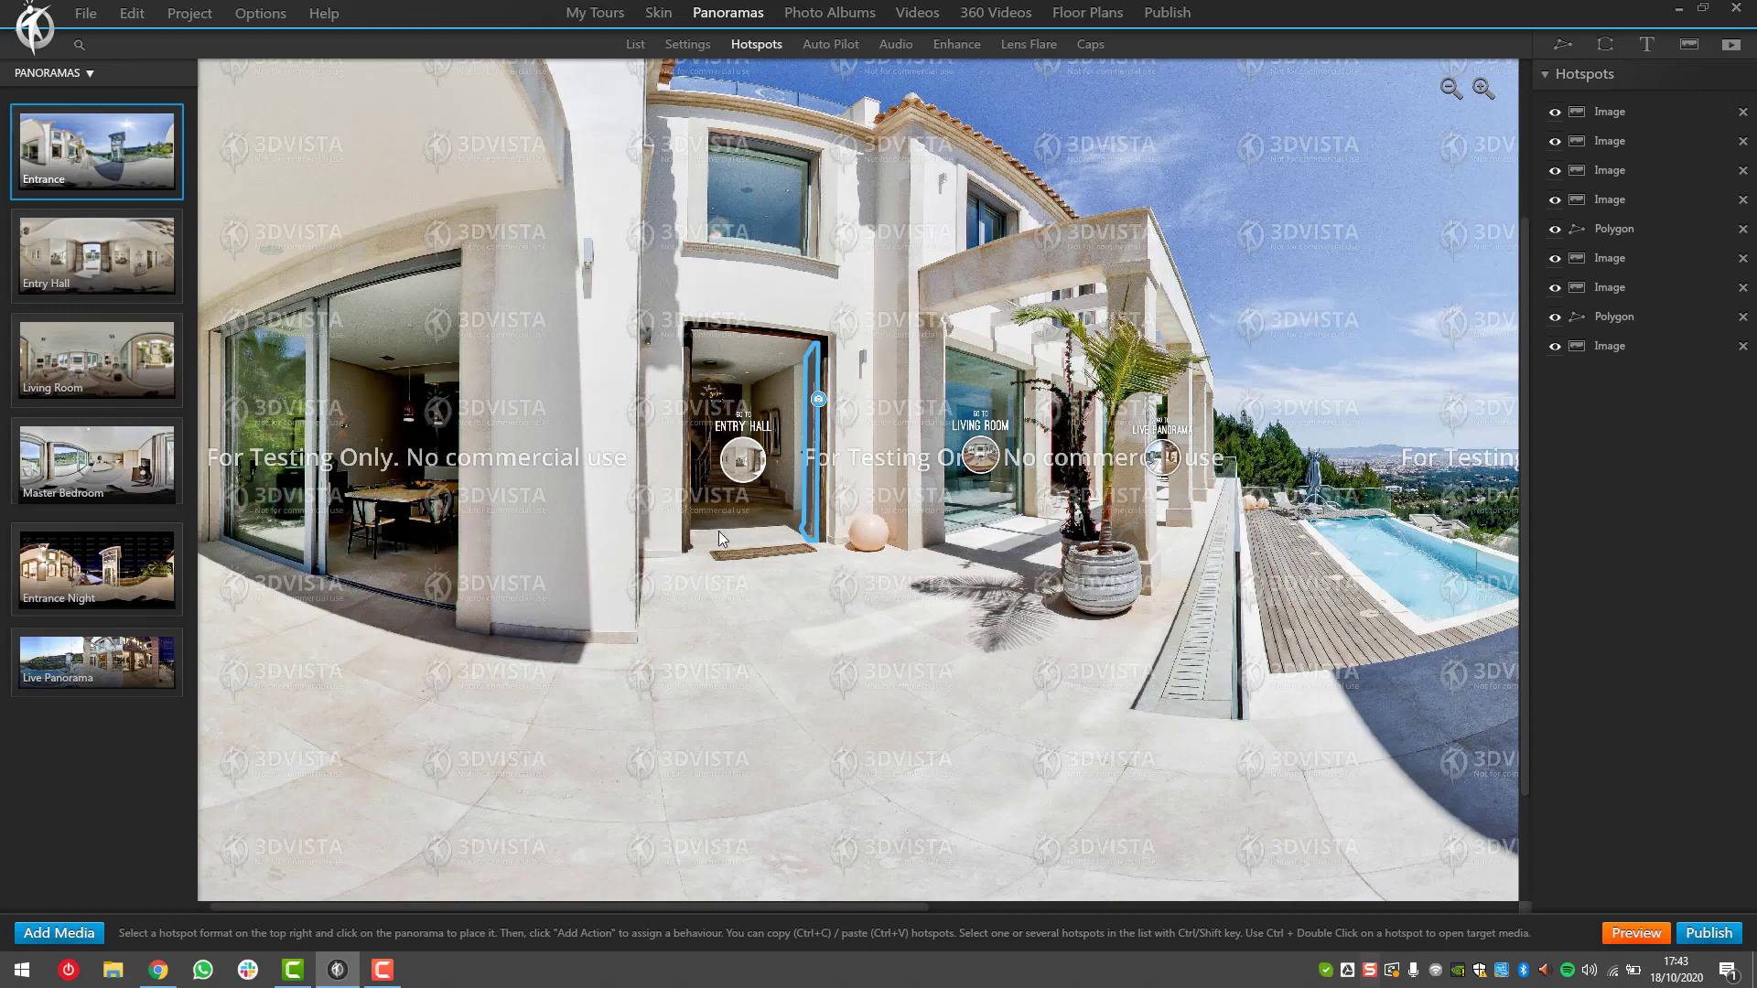
# Rename the fourth Image hotspot, the Entry Hall label, to WP>entry-hall.
pyautogui.scroll(3, 729, 531)
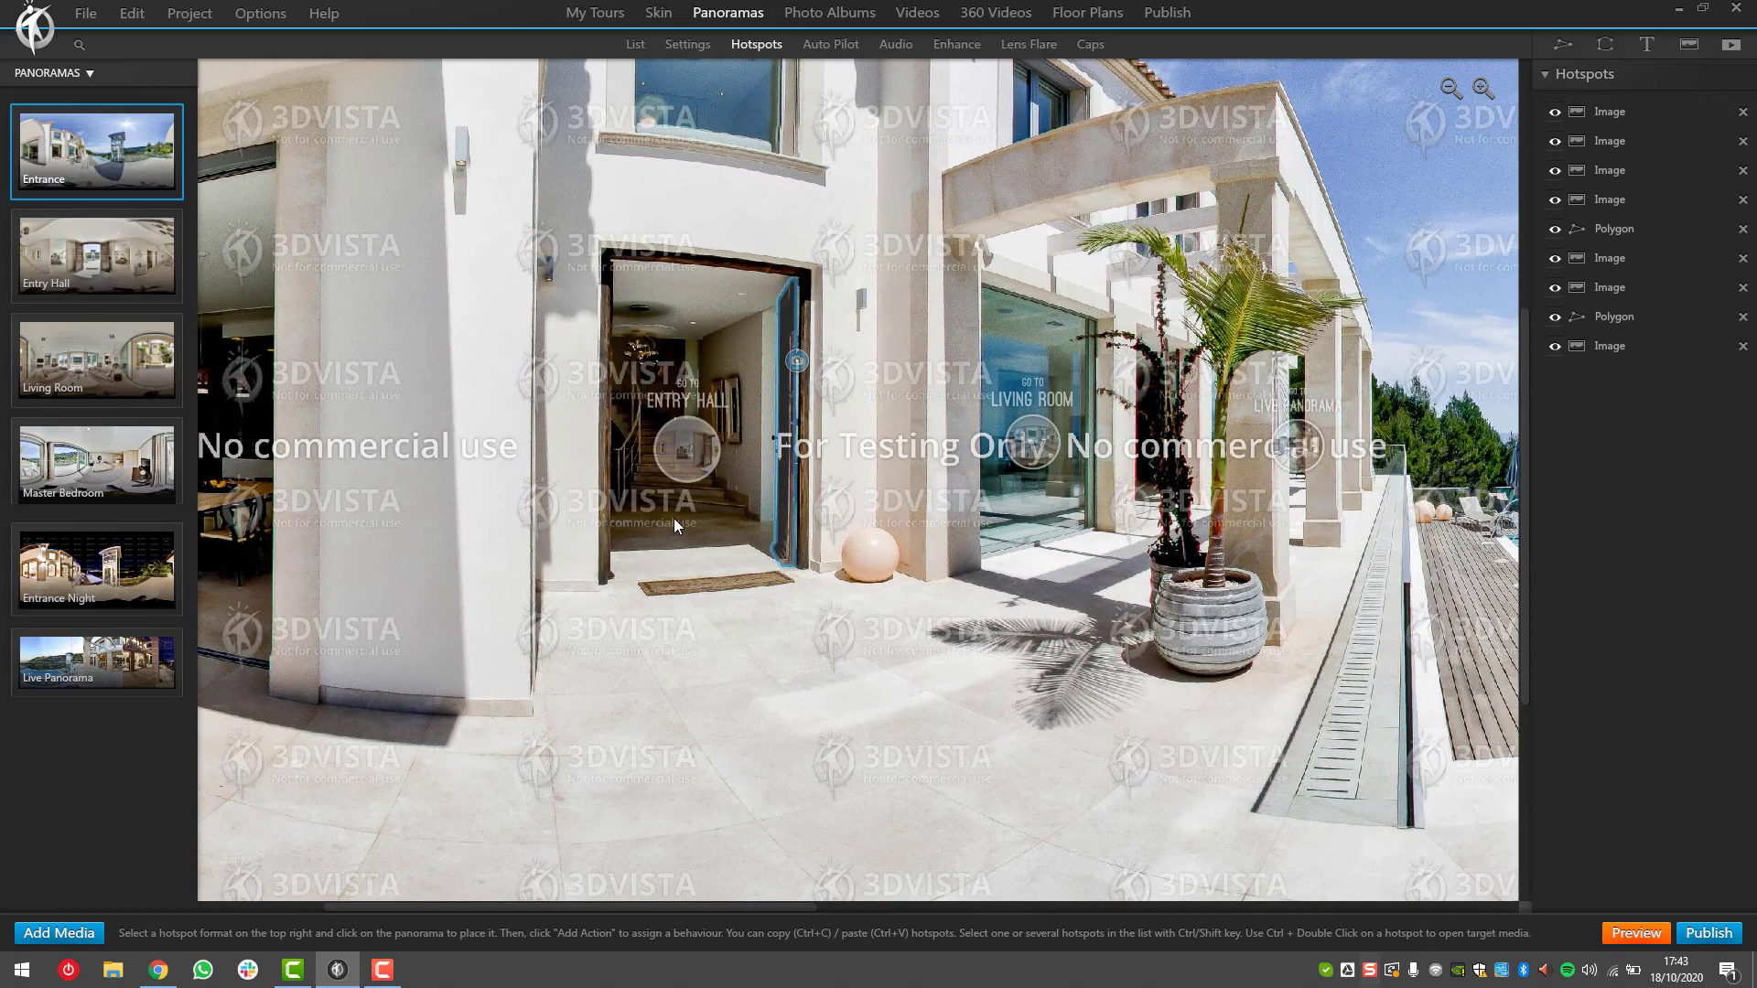
pyautogui.click(674, 408)
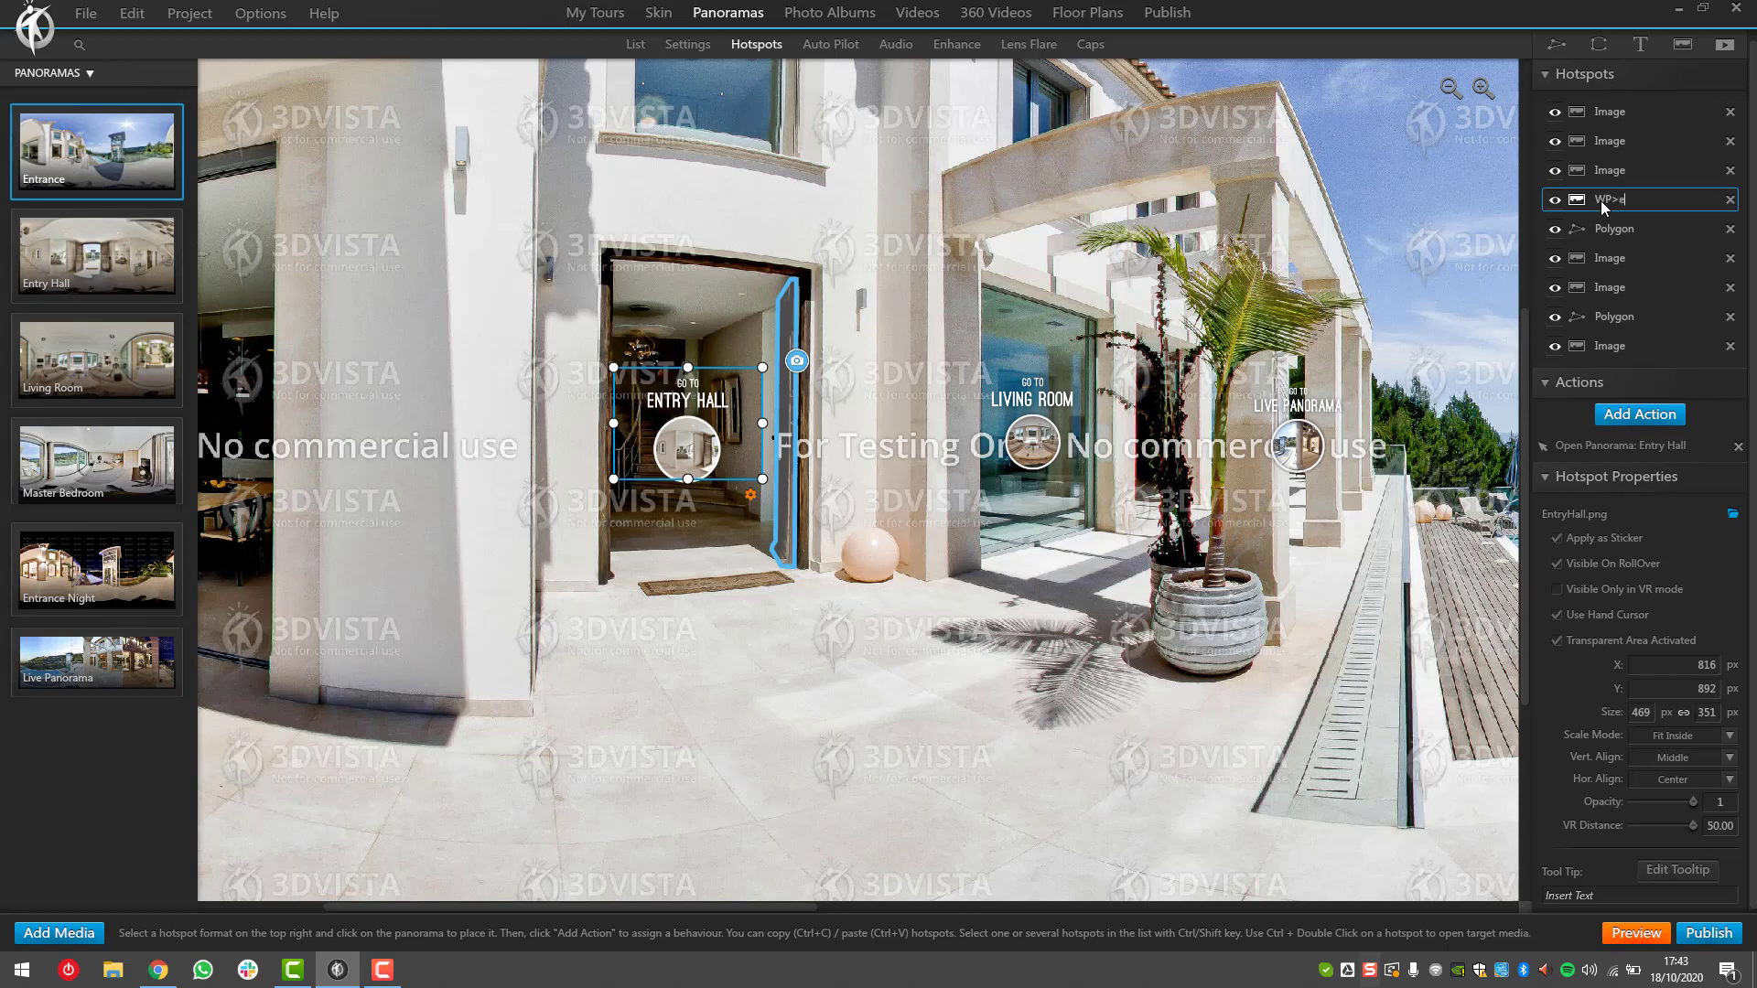
pyautogui.write('hall')
pyautogui.doubleClick(1601, 200)
pyautogui.press('Return')
# Confirm which hotspot is the Entry Hall circle and rename it WP>entry-hall_img.
pyautogui.click(1623, 177)
pyautogui.click(1555, 200)
pyautogui.click(1555, 170)
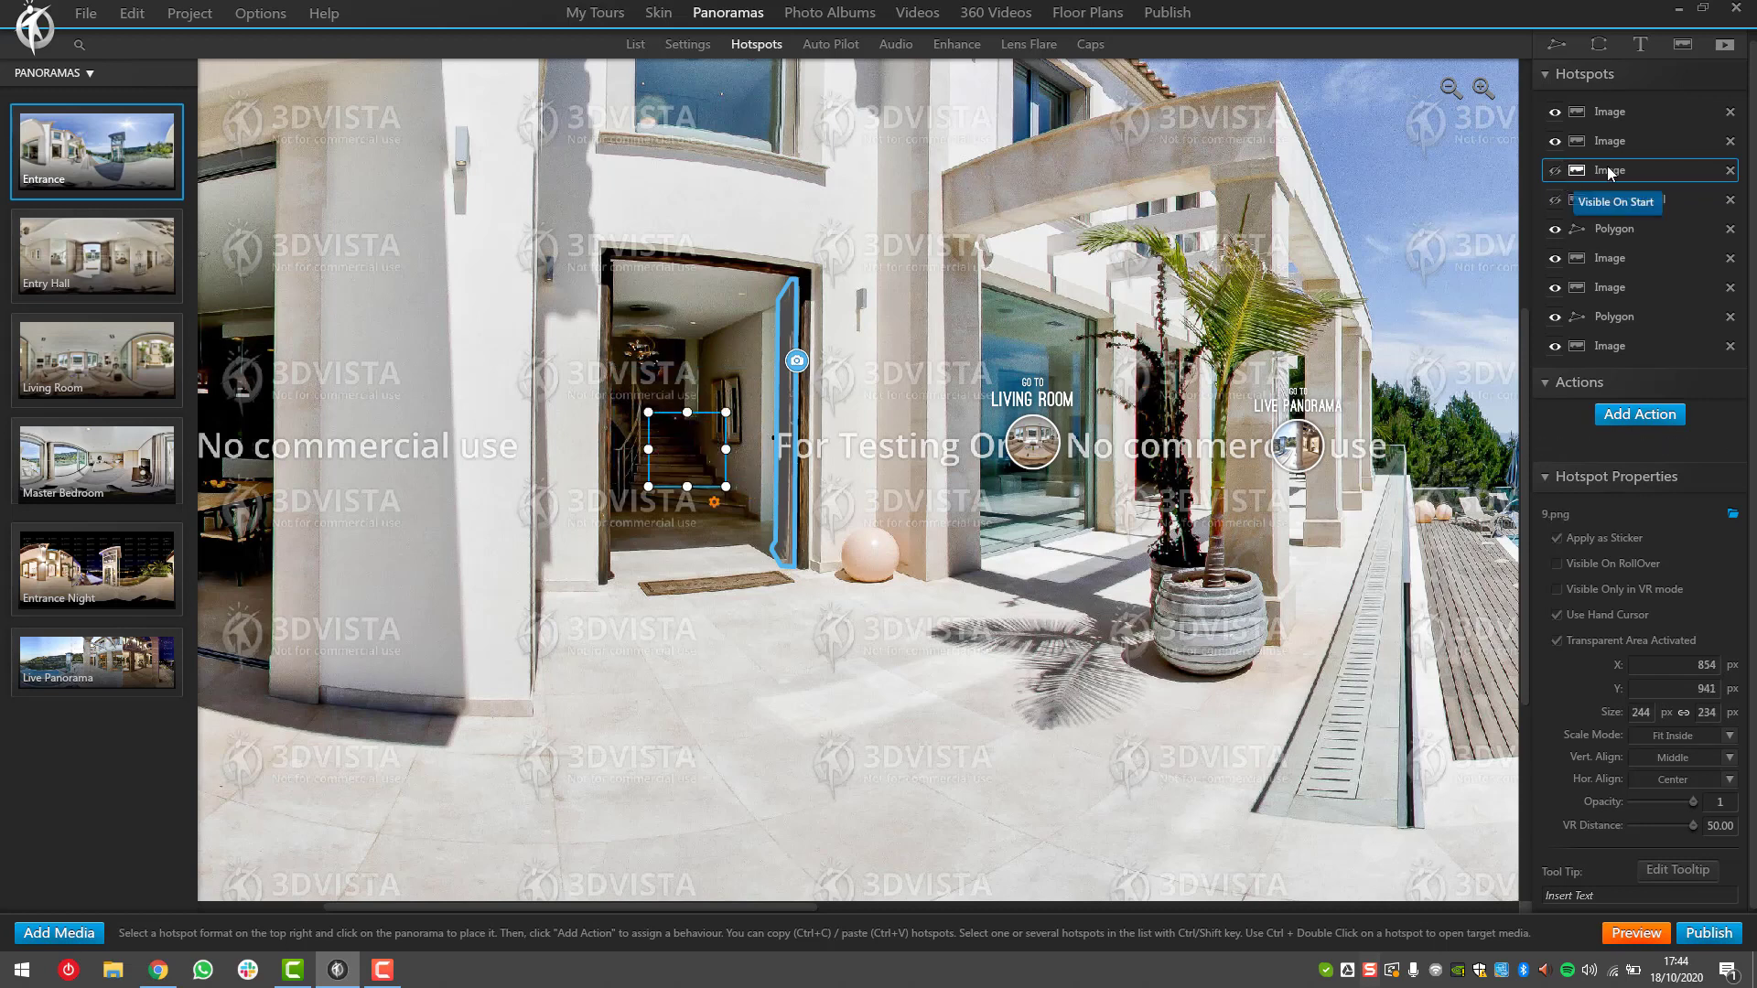
pyautogui.press('Return')
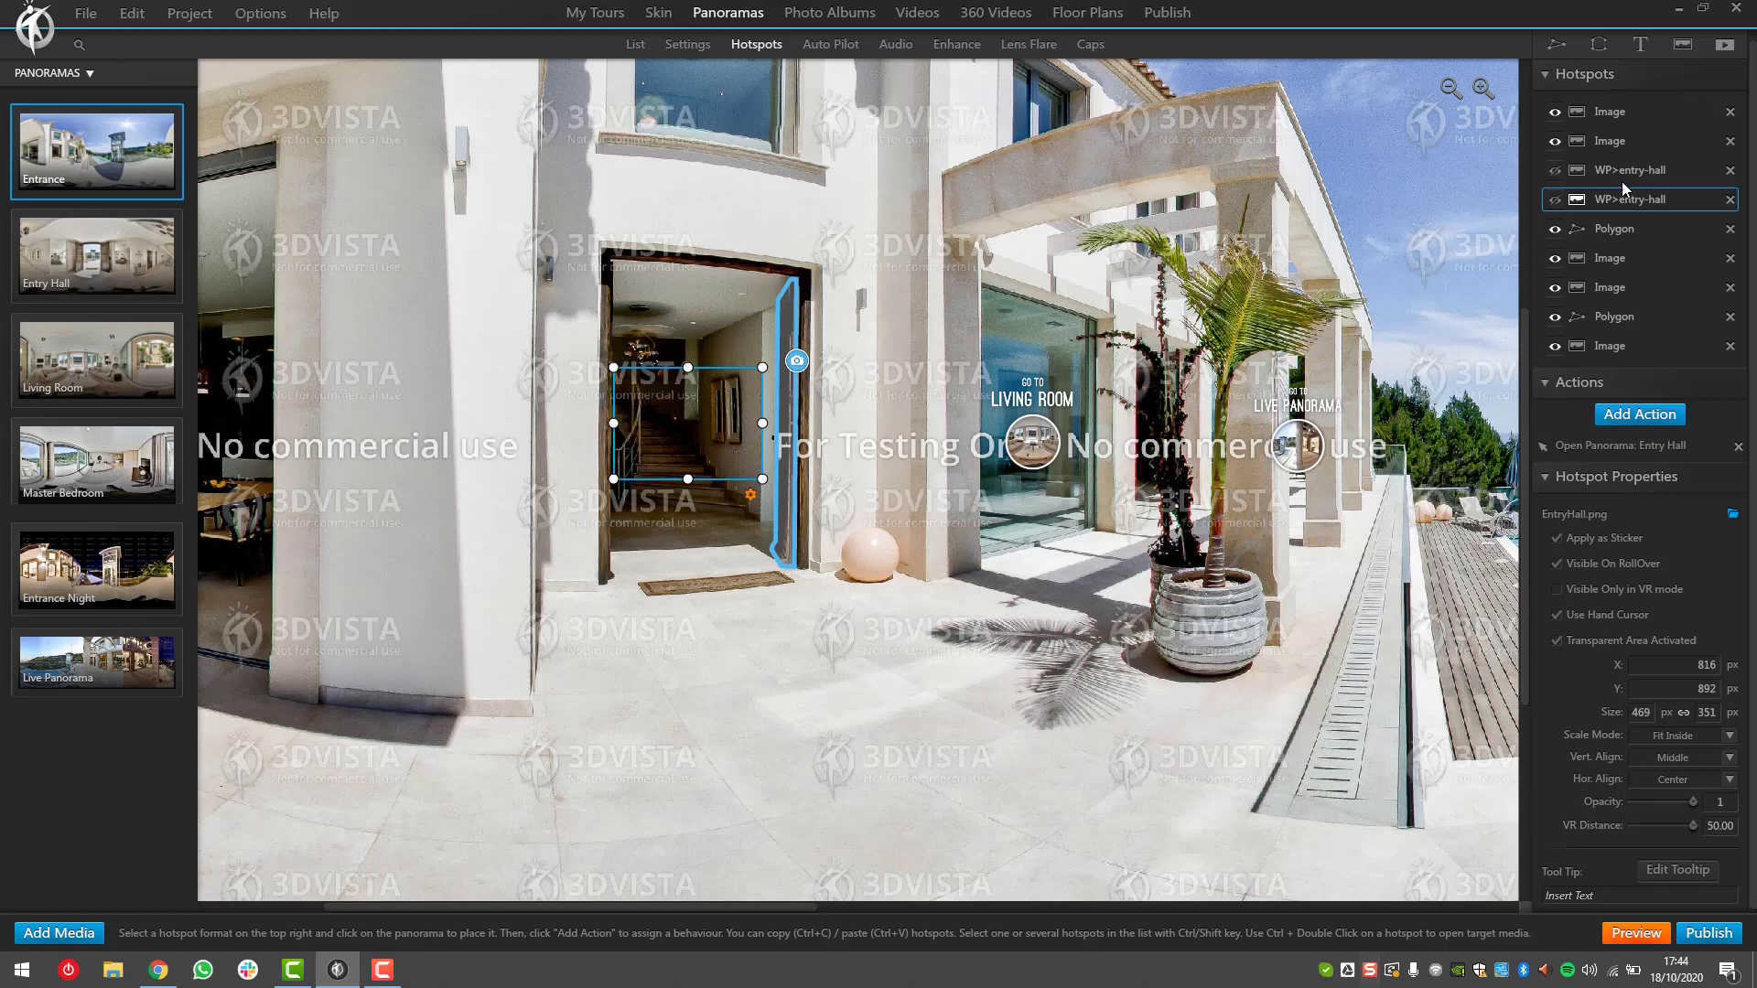
pyautogui.click(1556, 200)
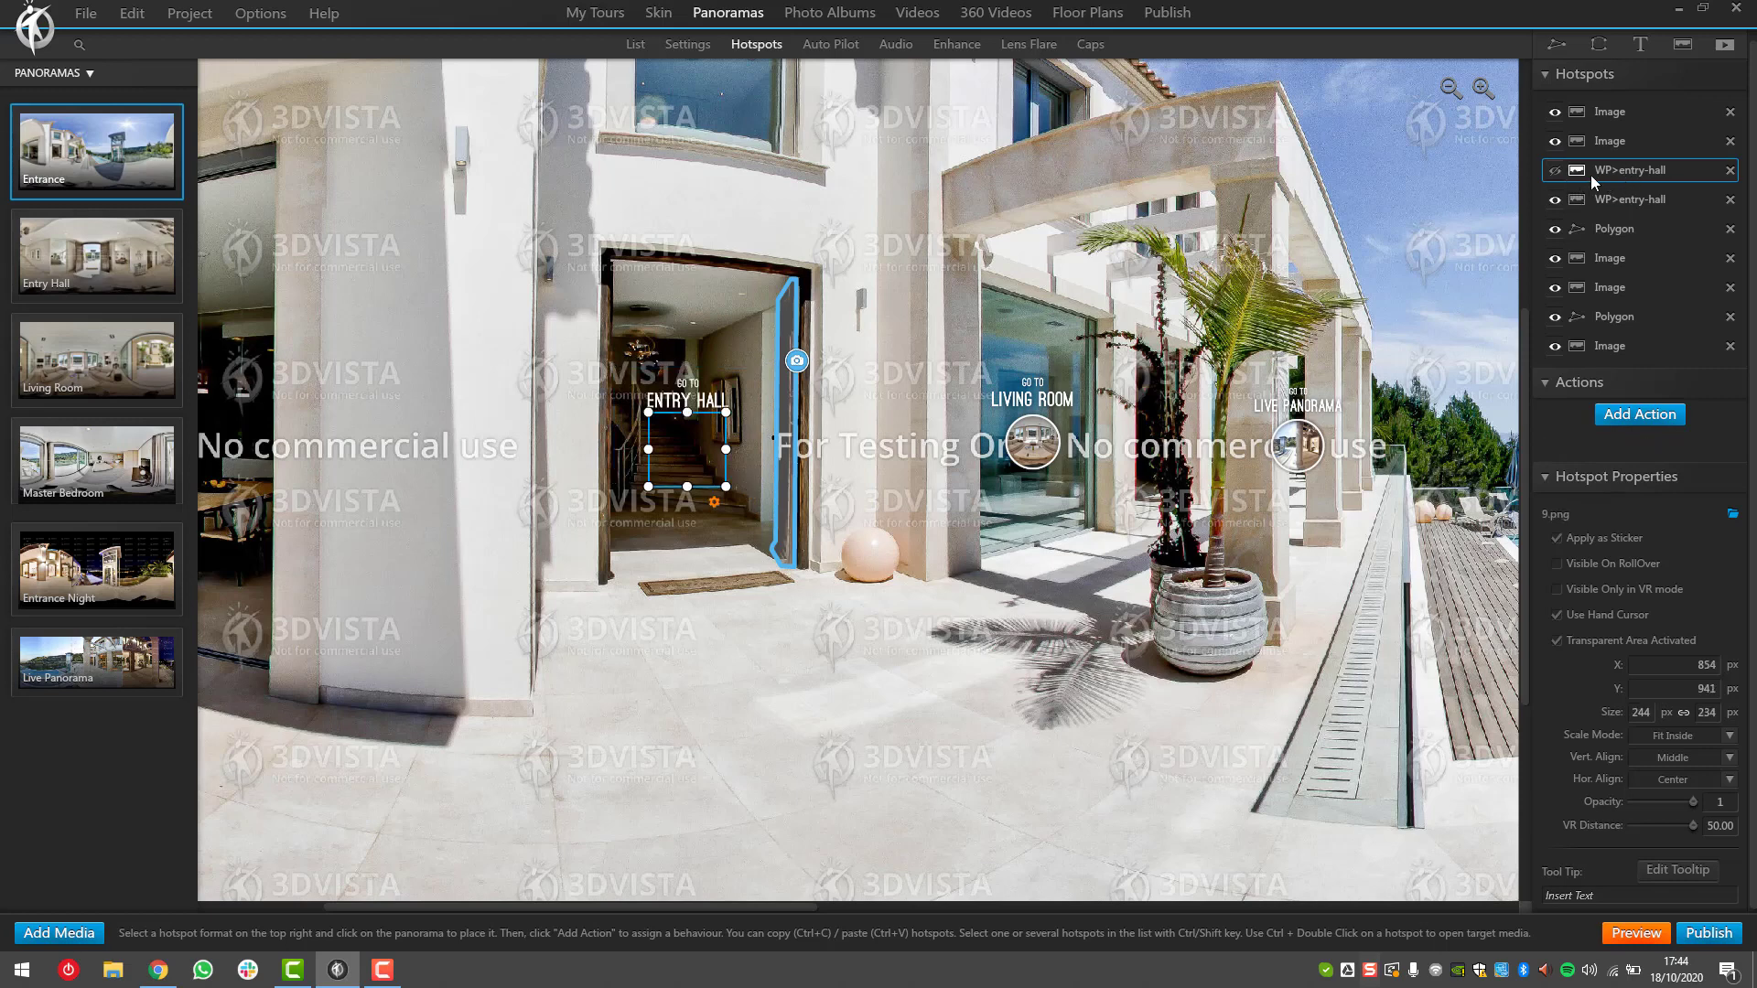
pyautogui.click(1555, 170)
pyautogui.click(1687, 170)
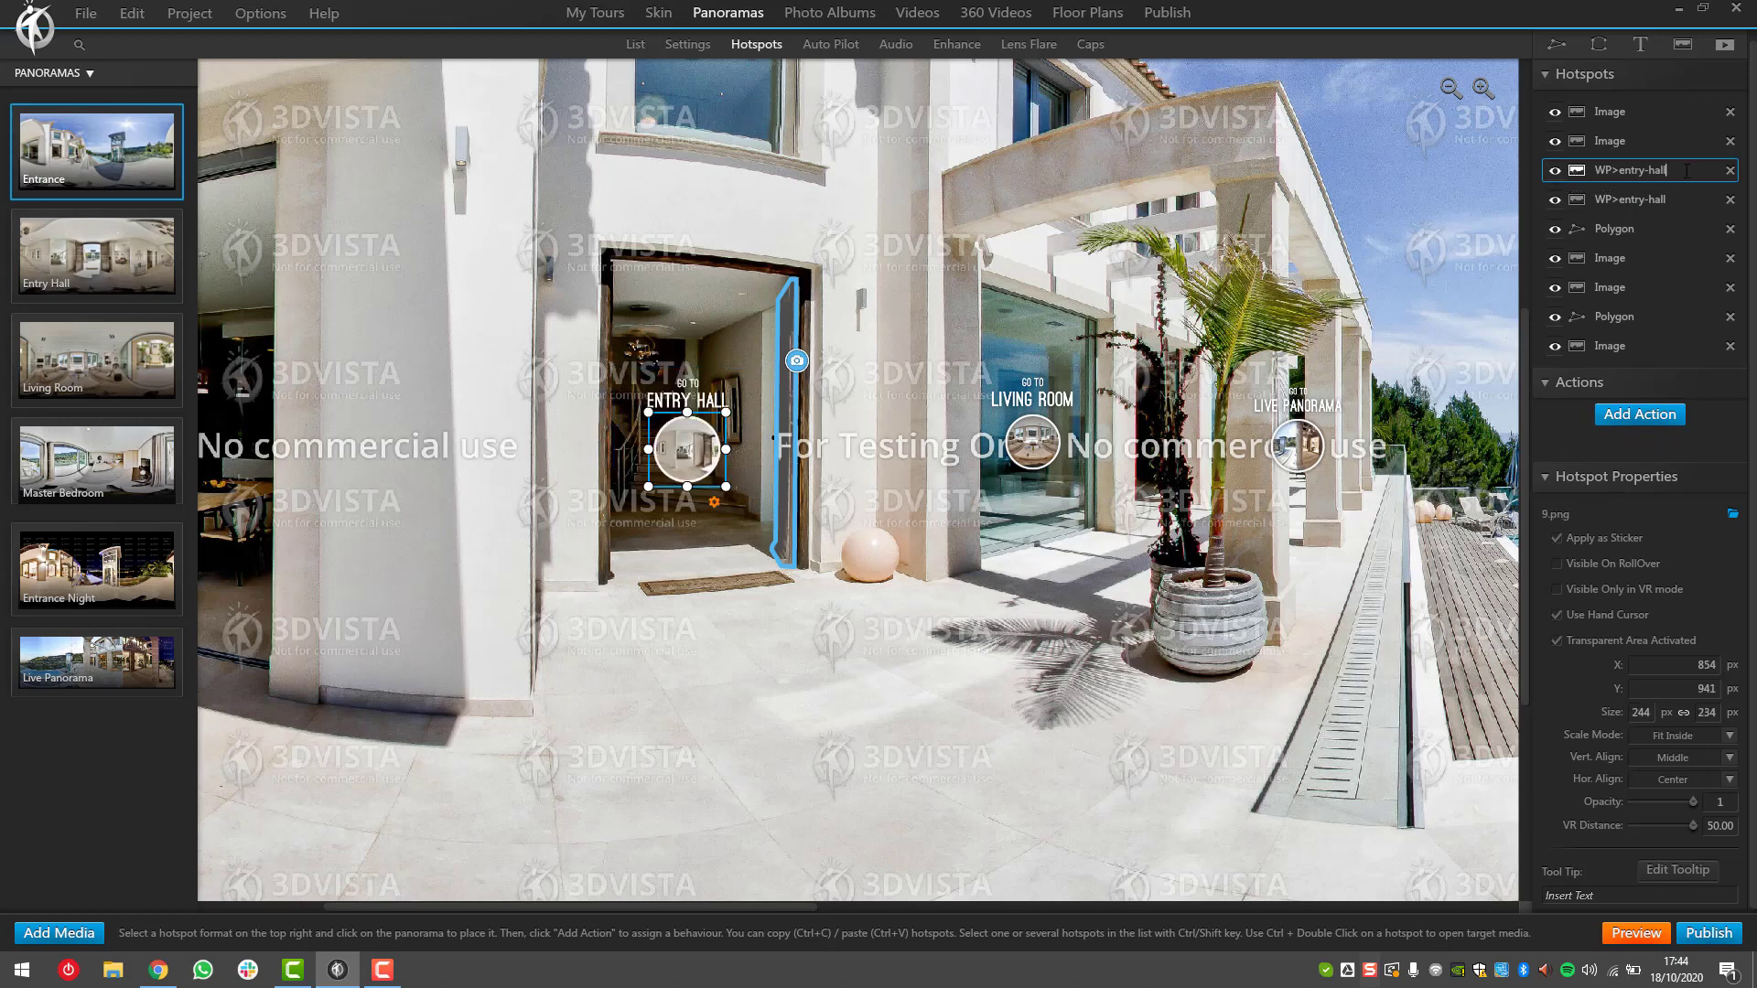
pyautogui.write('_img')
# Name the Entry Hall label hotspot WP>entry-hall_txt and verify both names match their hotspots.
pyautogui.click(1675, 200)
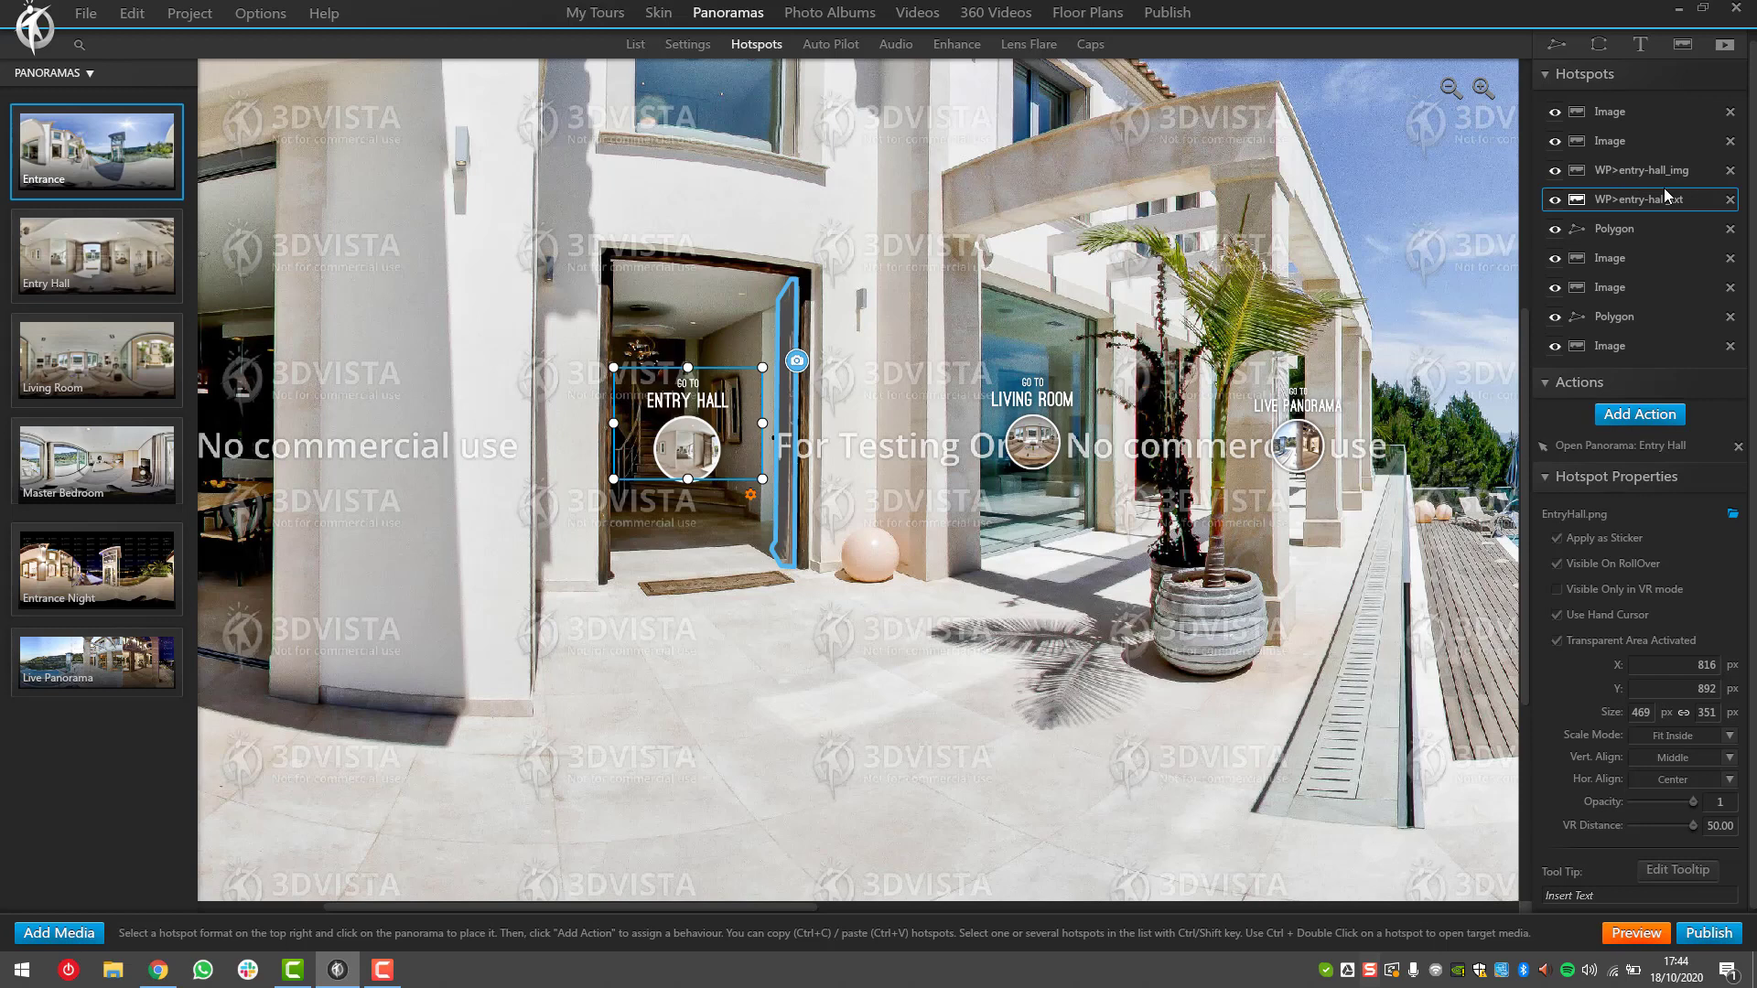
pyautogui.click(1668, 171)
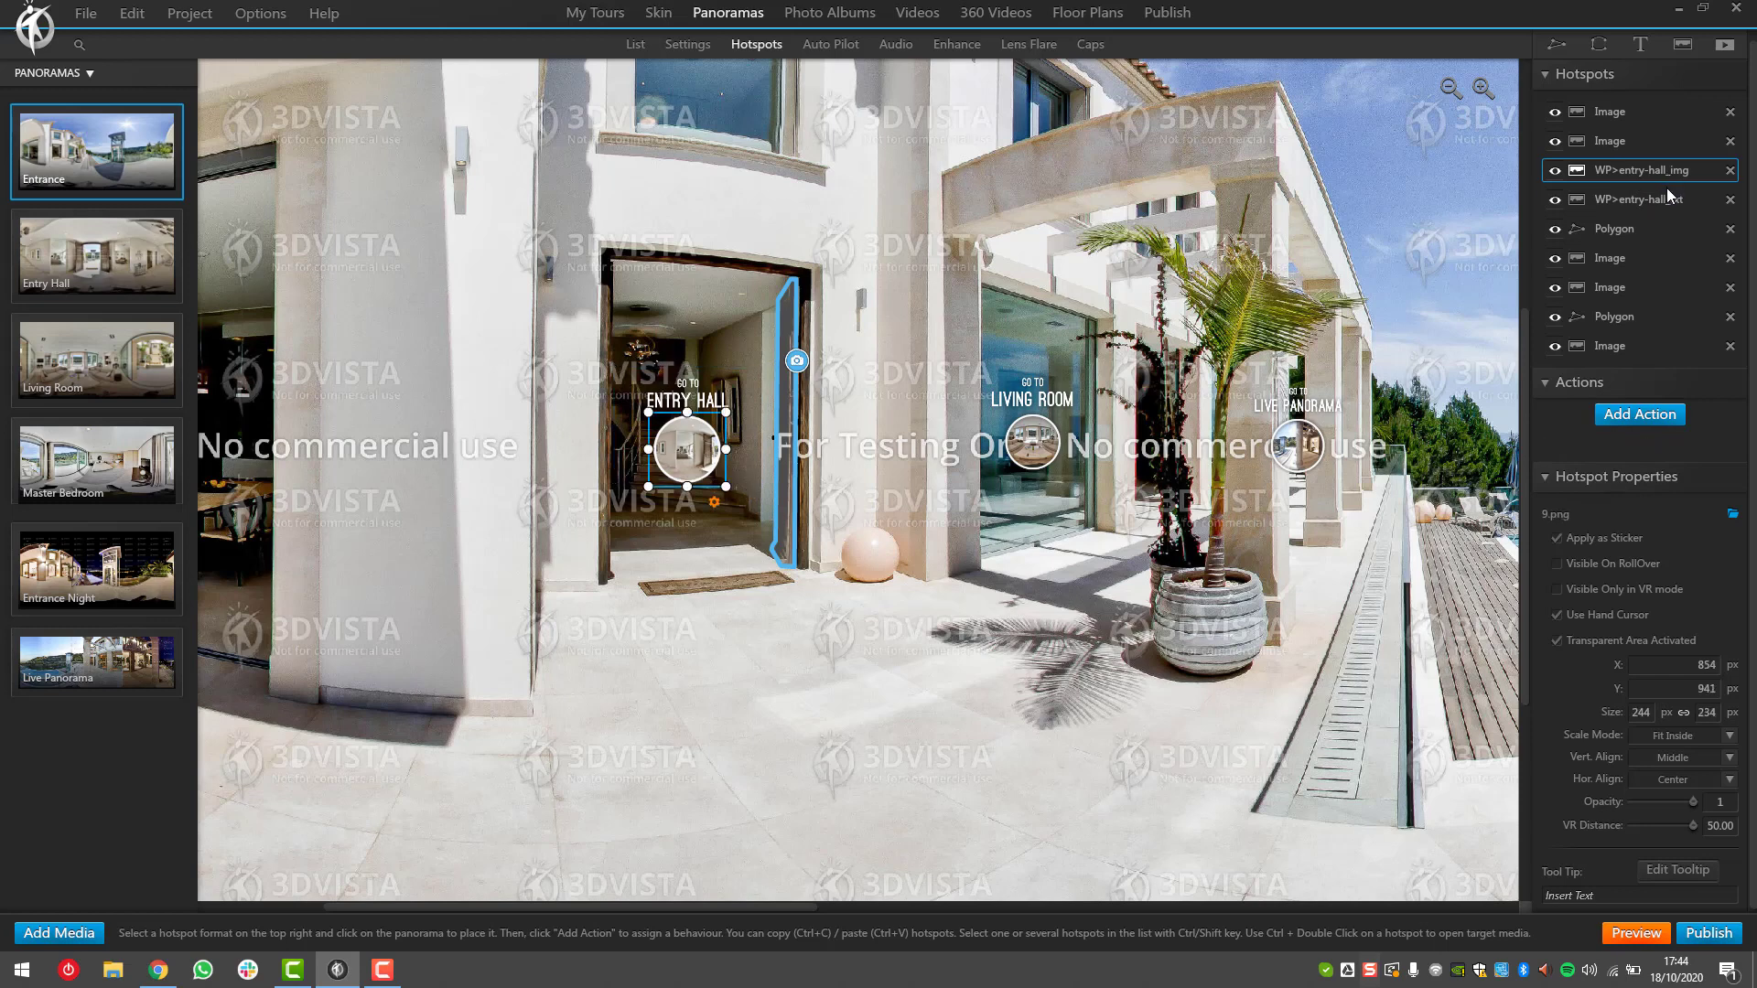
pyautogui.click(1656, 200)
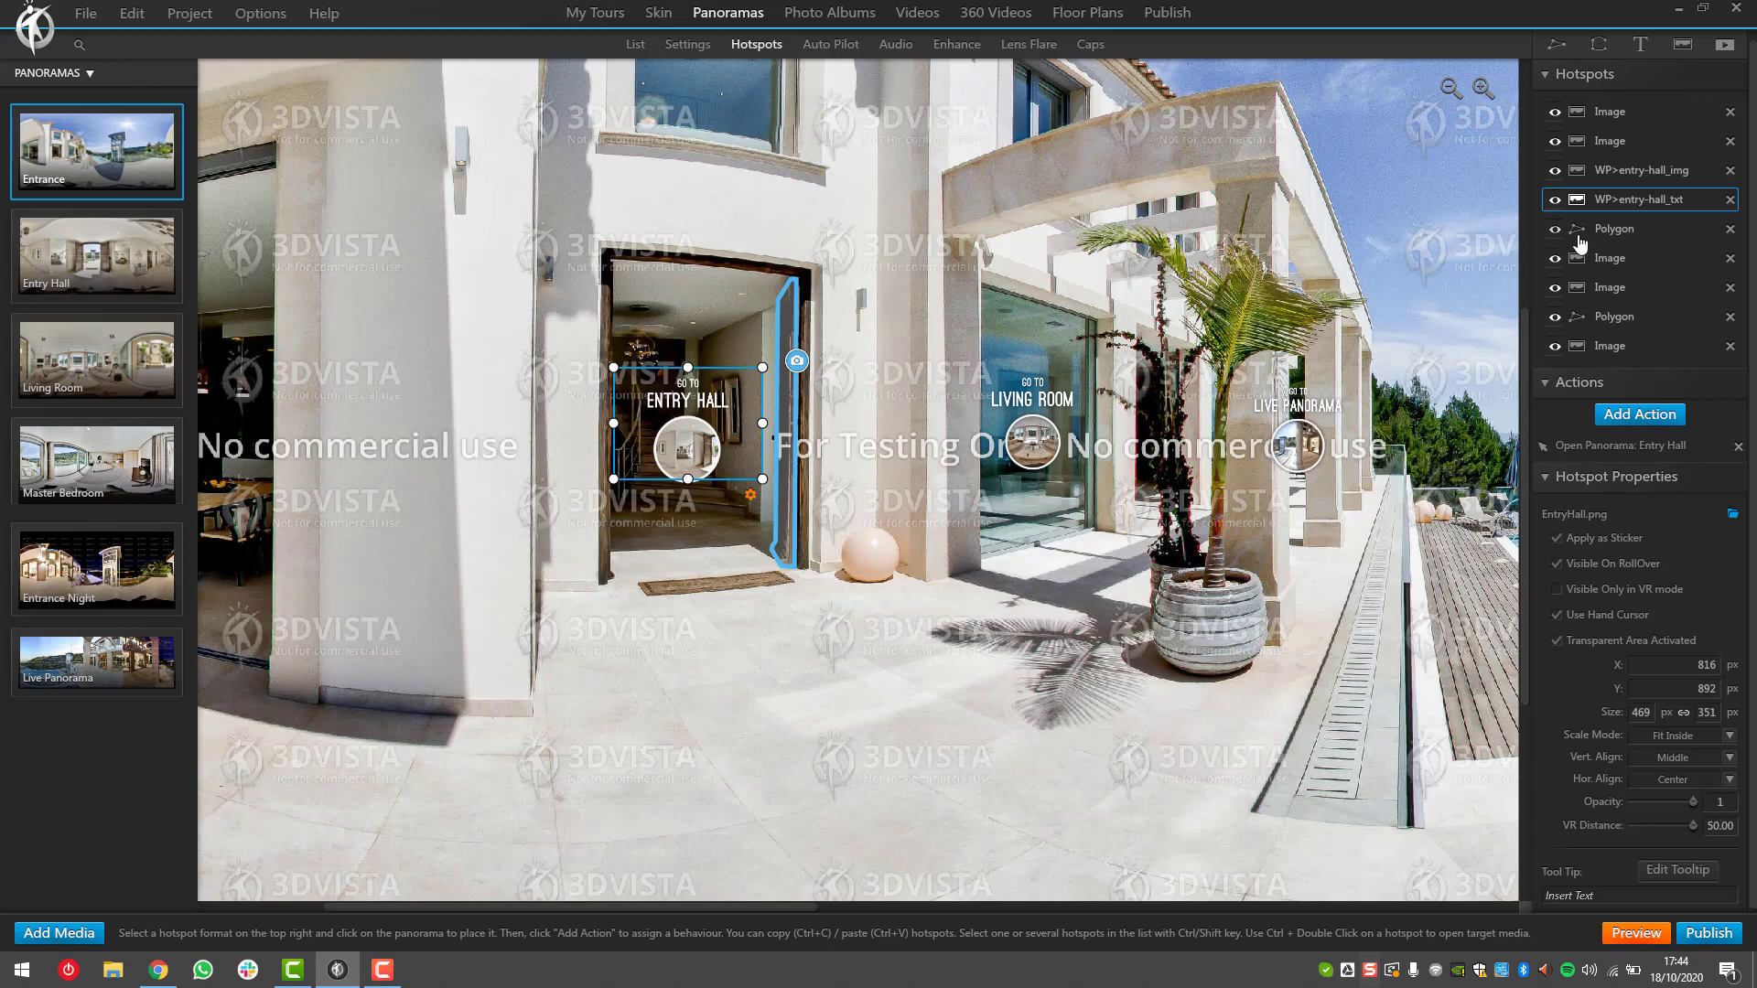
# Rename the Living Room label hotspot to WP>living-room_txt.
pyautogui.click(1037, 428)
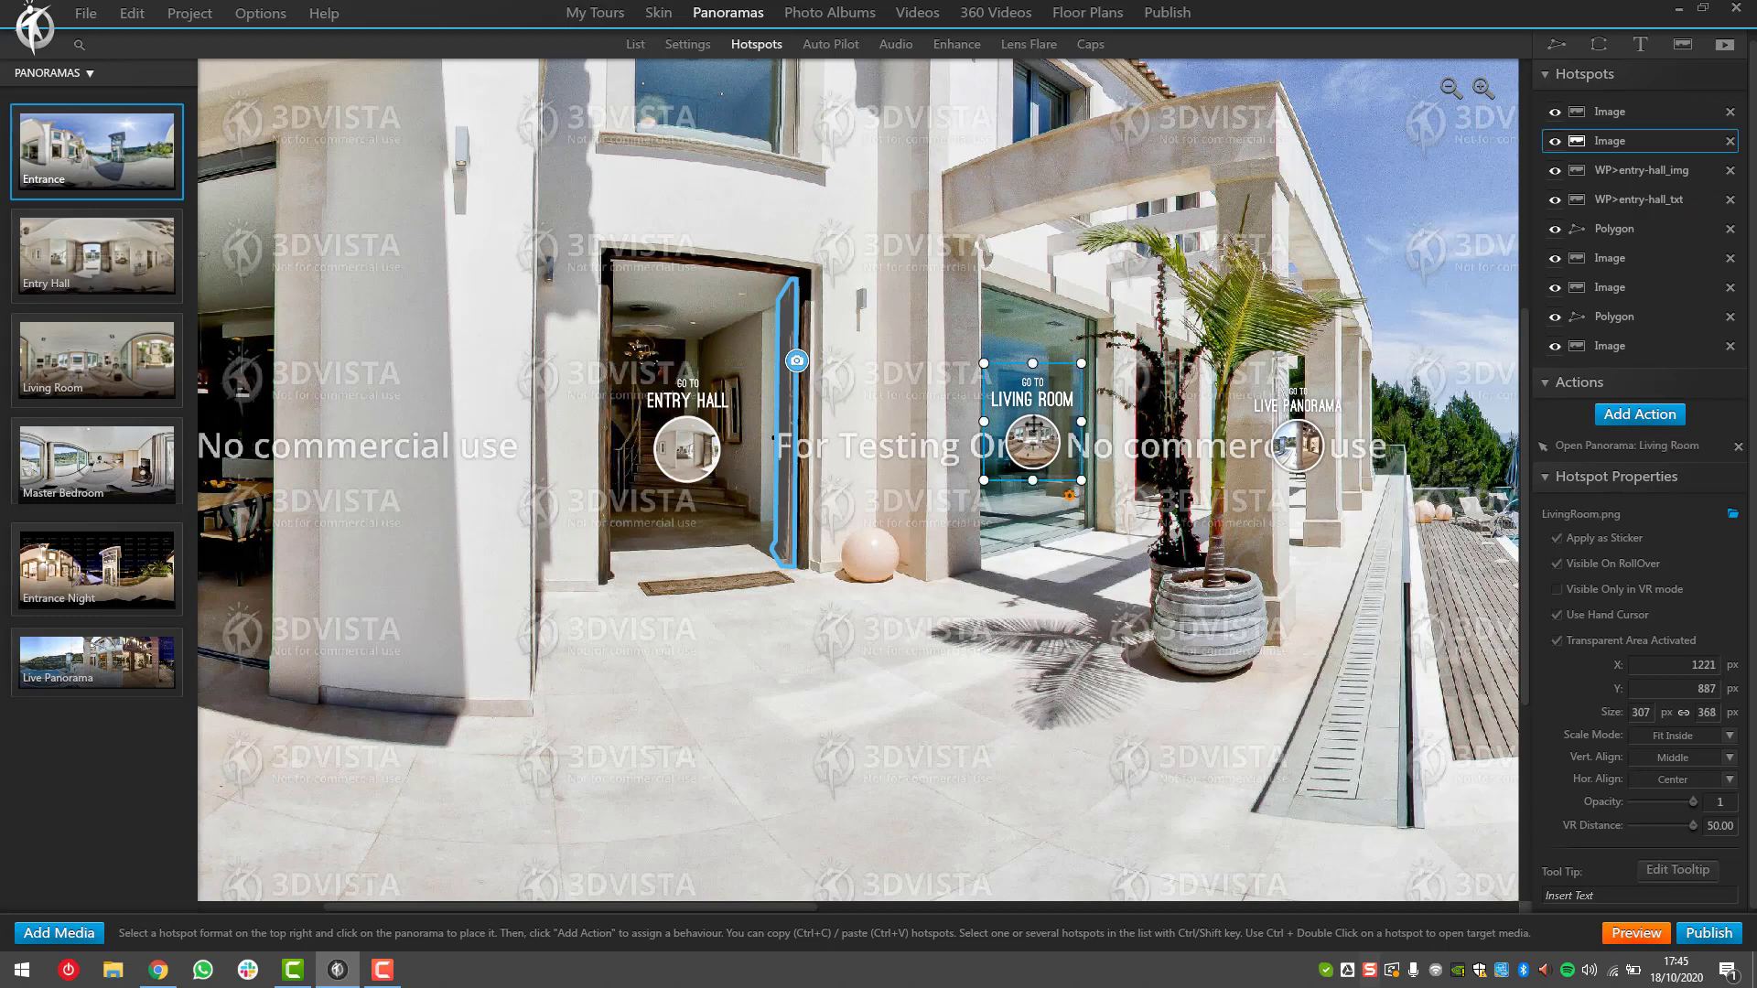
pyautogui.doubleClick(1610, 141)
pyautogui.write('WP>entry-hall')
pyautogui.press('Return')
pyautogui.press('BackSpace')
pyautogui.press('BackSpace')
pyautogui.press('BackSpace')
pyautogui.press('BackSpace')
pyautogui.press('BackSpace')
pyautogui.write('_txt')
# Rename the Living Room circle hotspot to WP>living-room_img.
pyautogui.doubleClick(1620, 111)
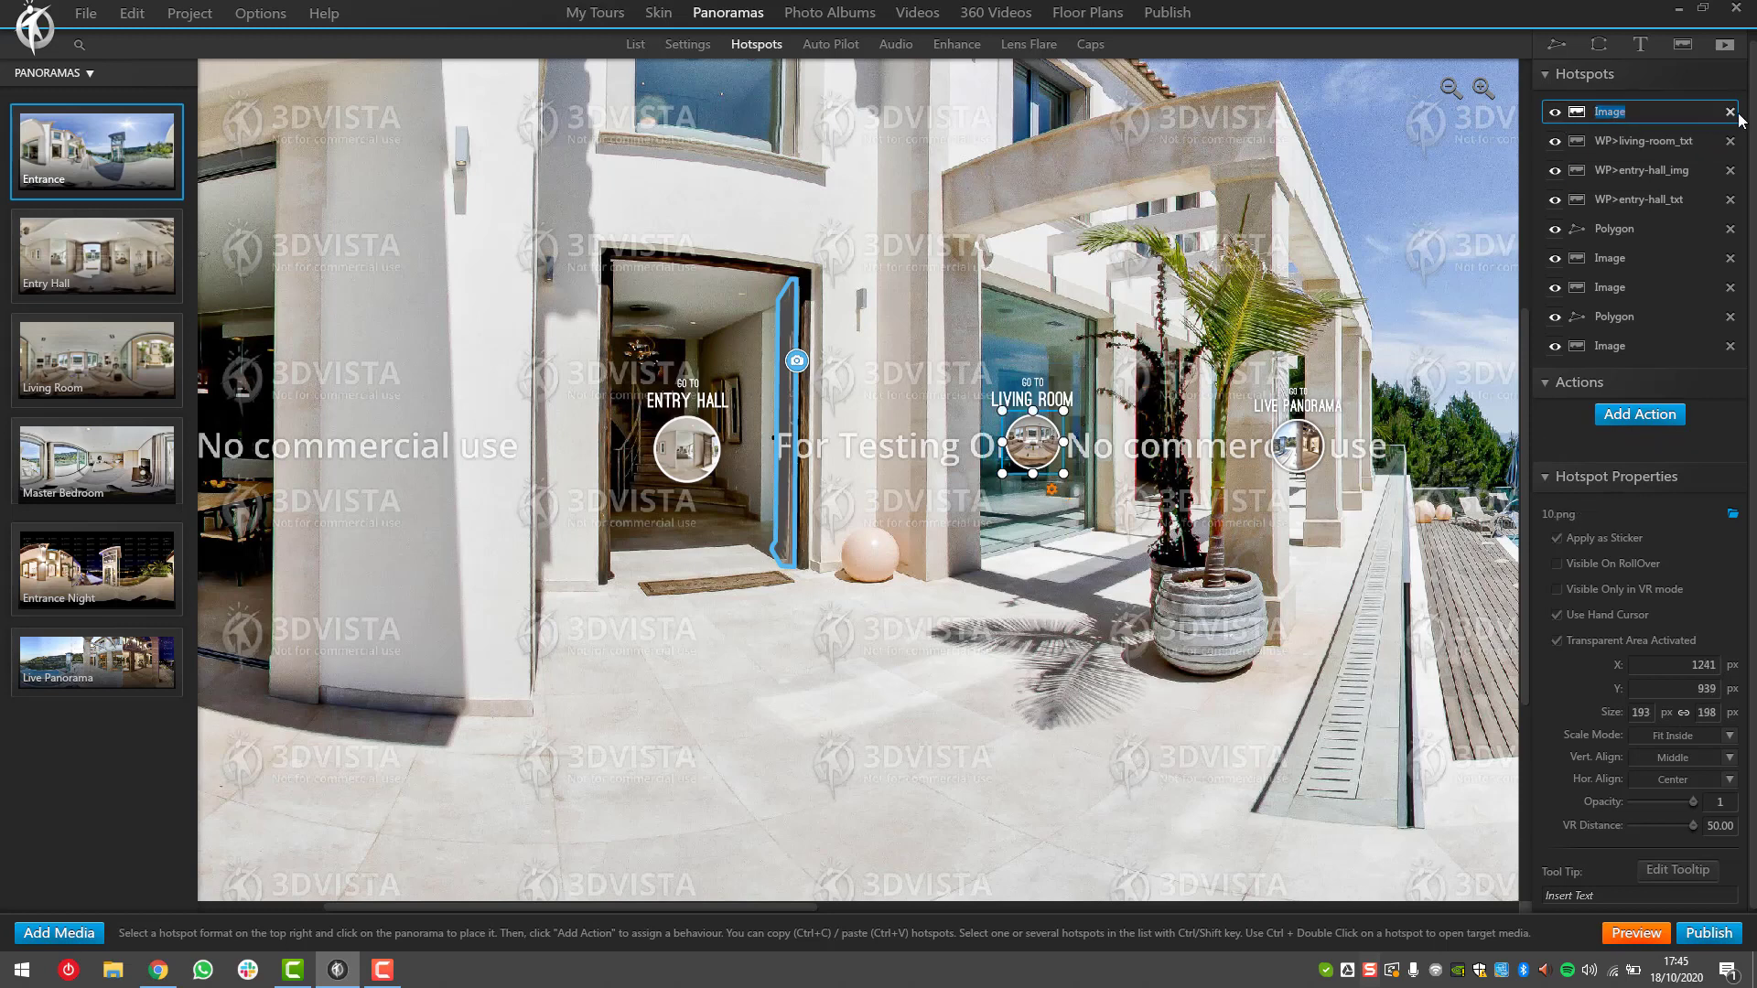
pyautogui.write('WP>living-room_img')
pyautogui.click(1618, 228)
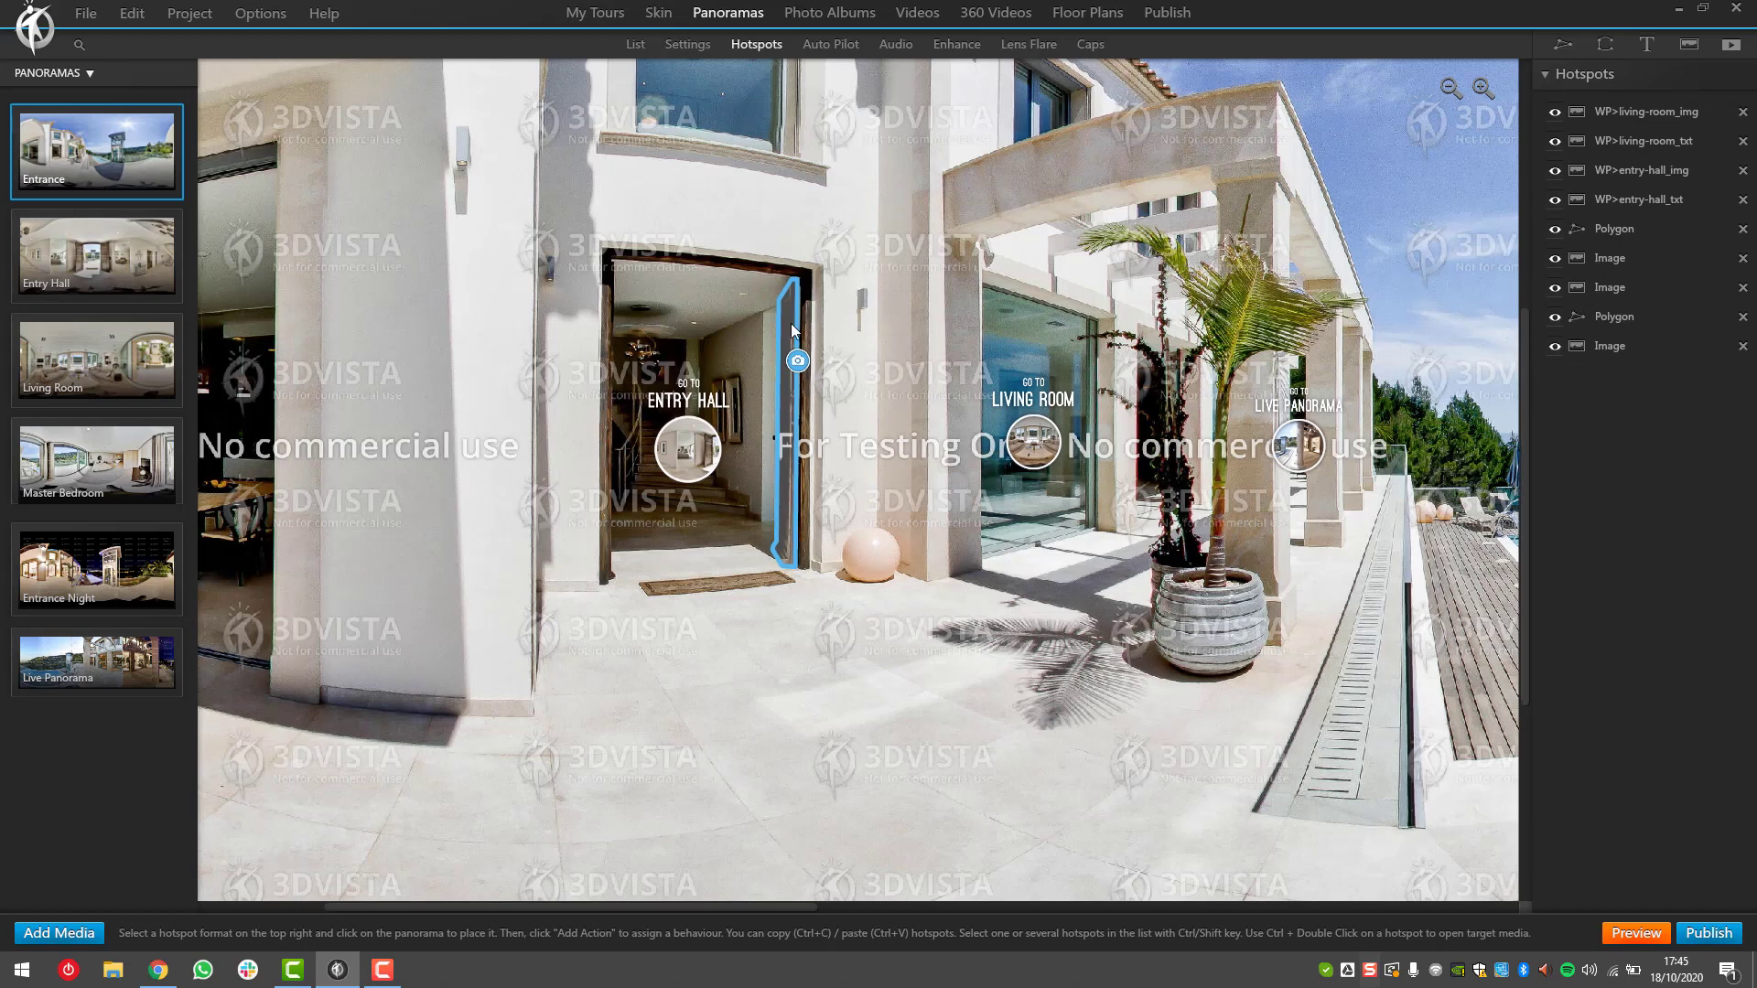
# Check the door outline's Popup Image action, which shows puerta.jpg.
pyautogui.click(798, 361)
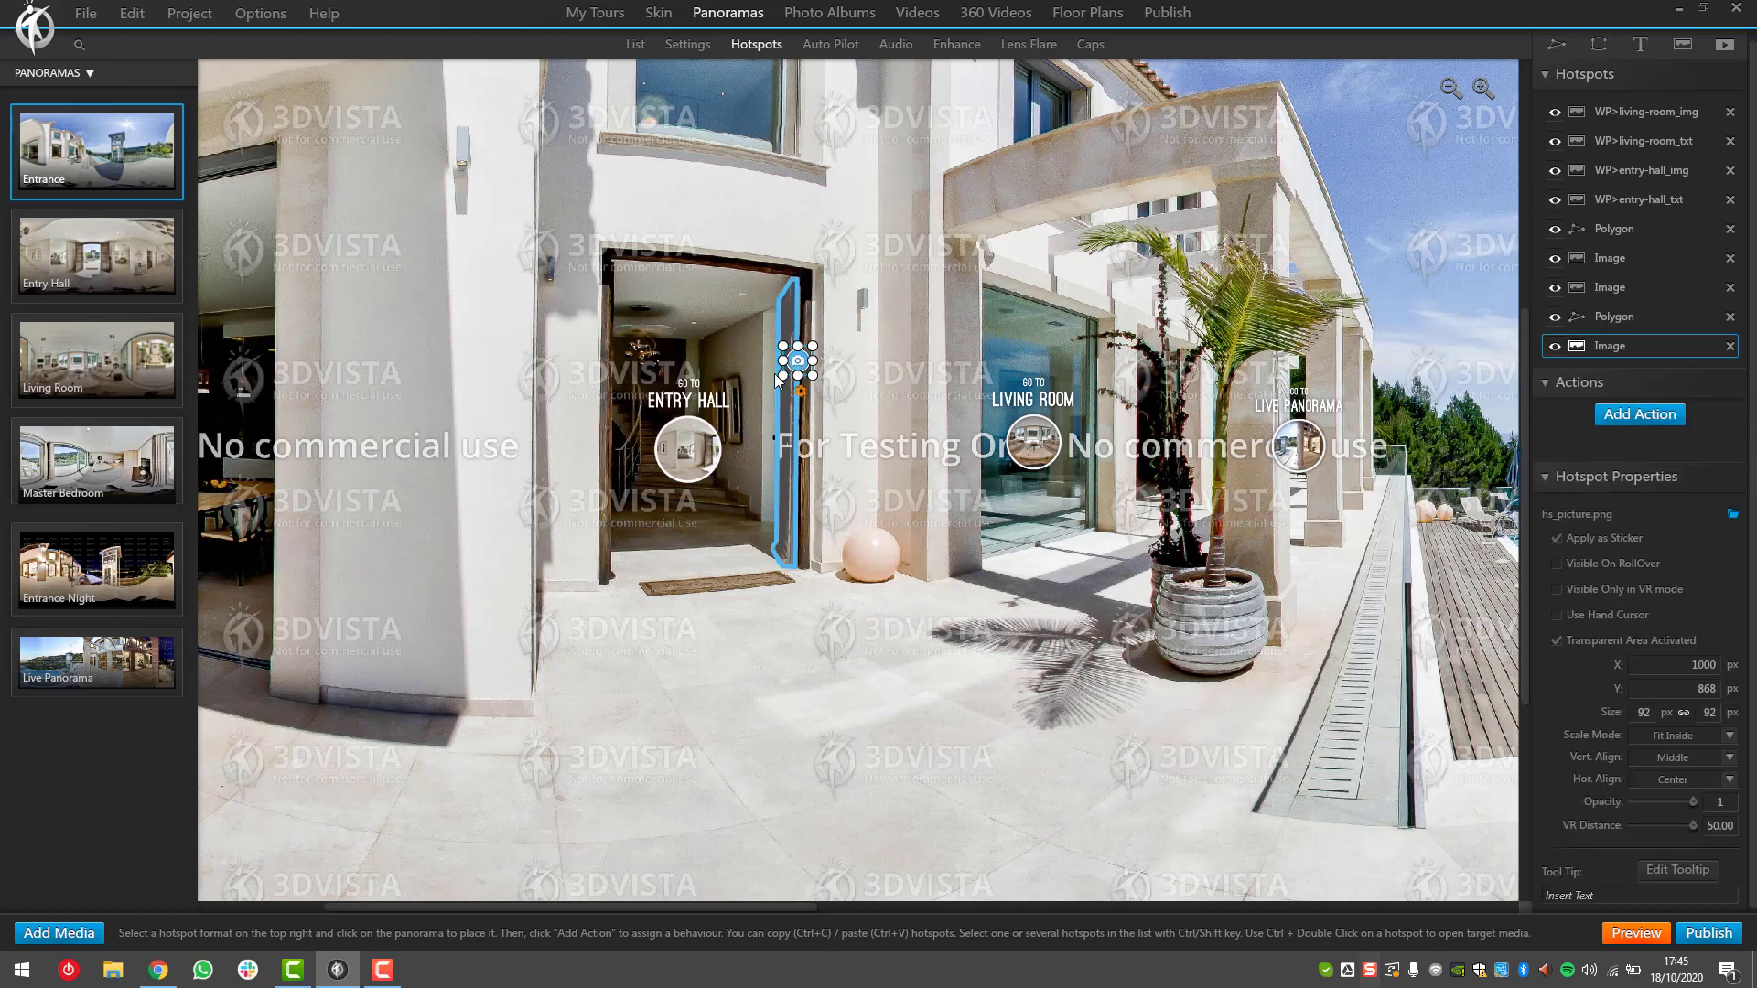
pyautogui.click(784, 321)
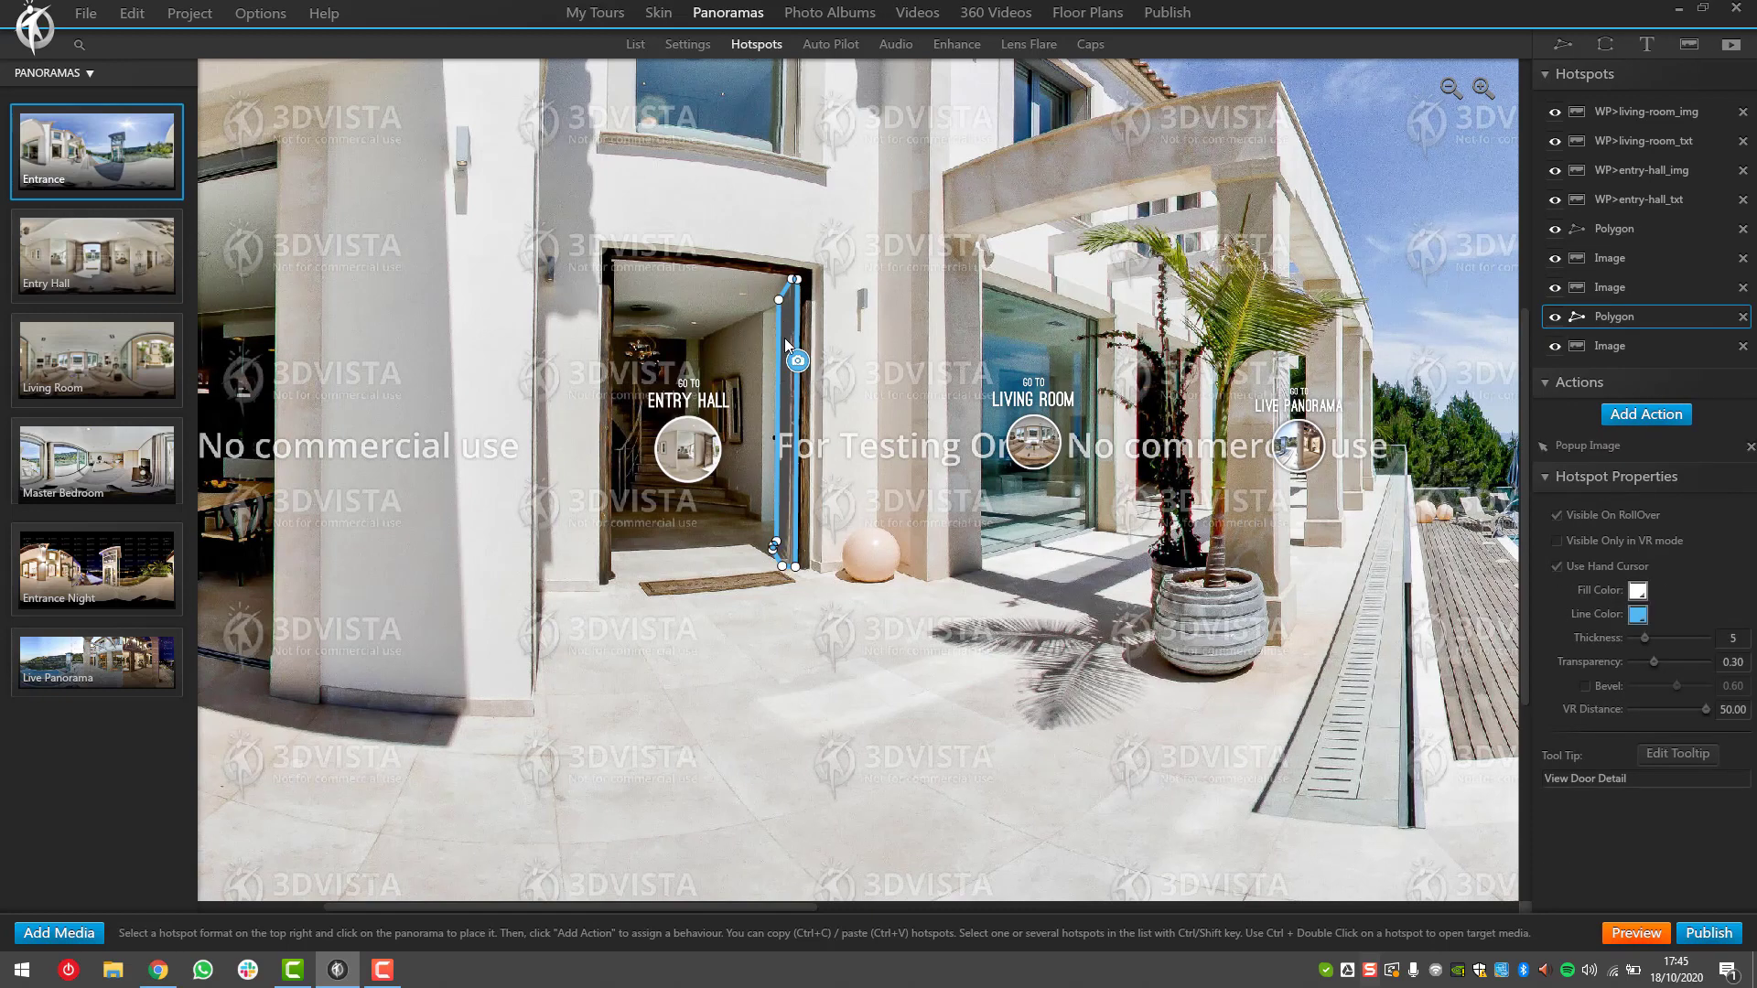
pyautogui.click(1595, 445)
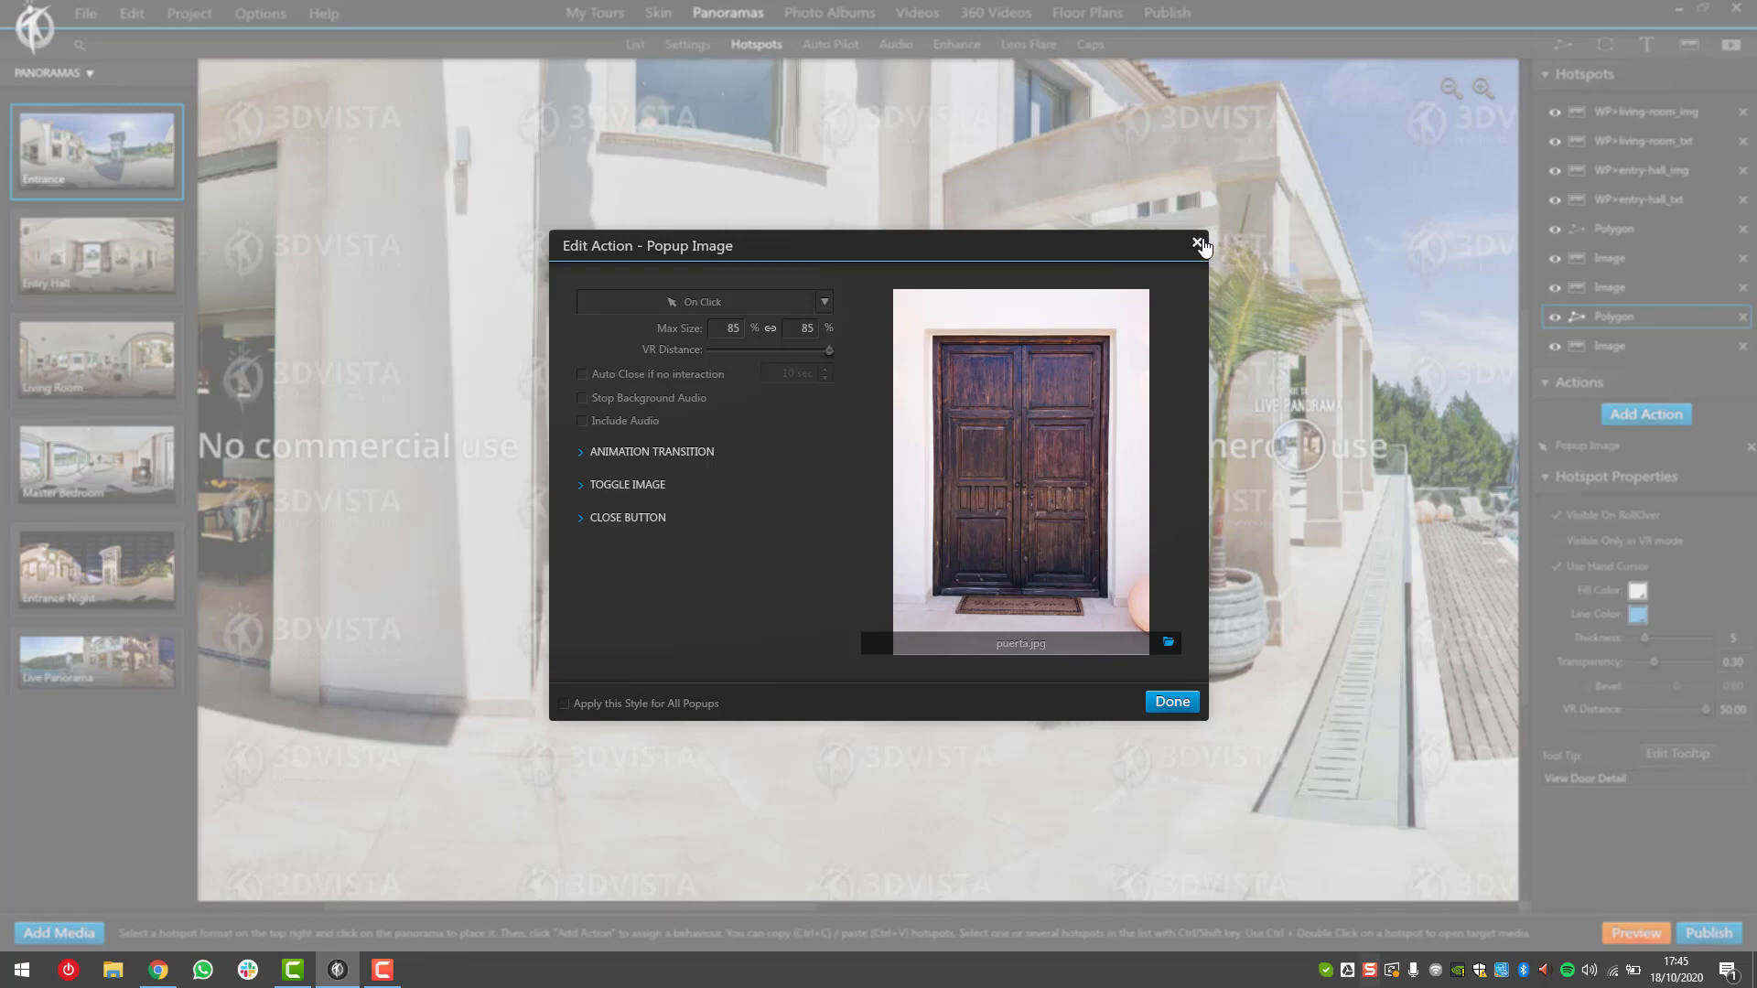
pyautogui.click(1198, 242)
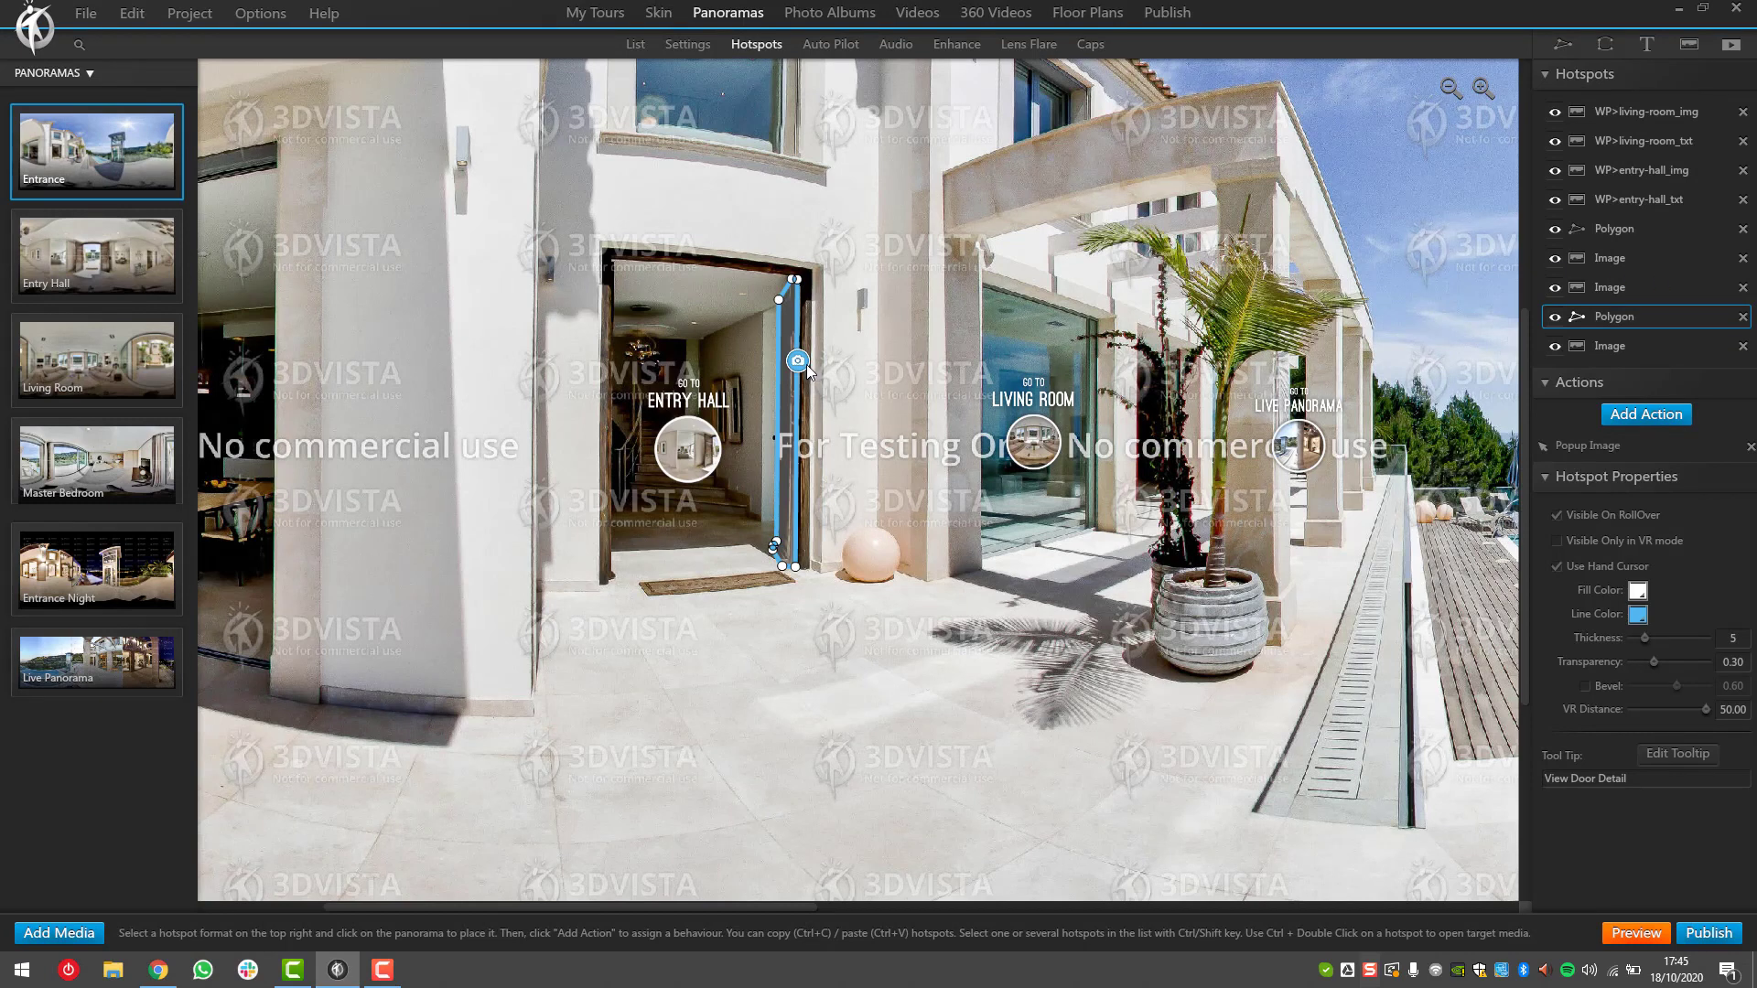
# Zoom in on the entrance door and select its polygon hotspot.
pyautogui.click(803, 364)
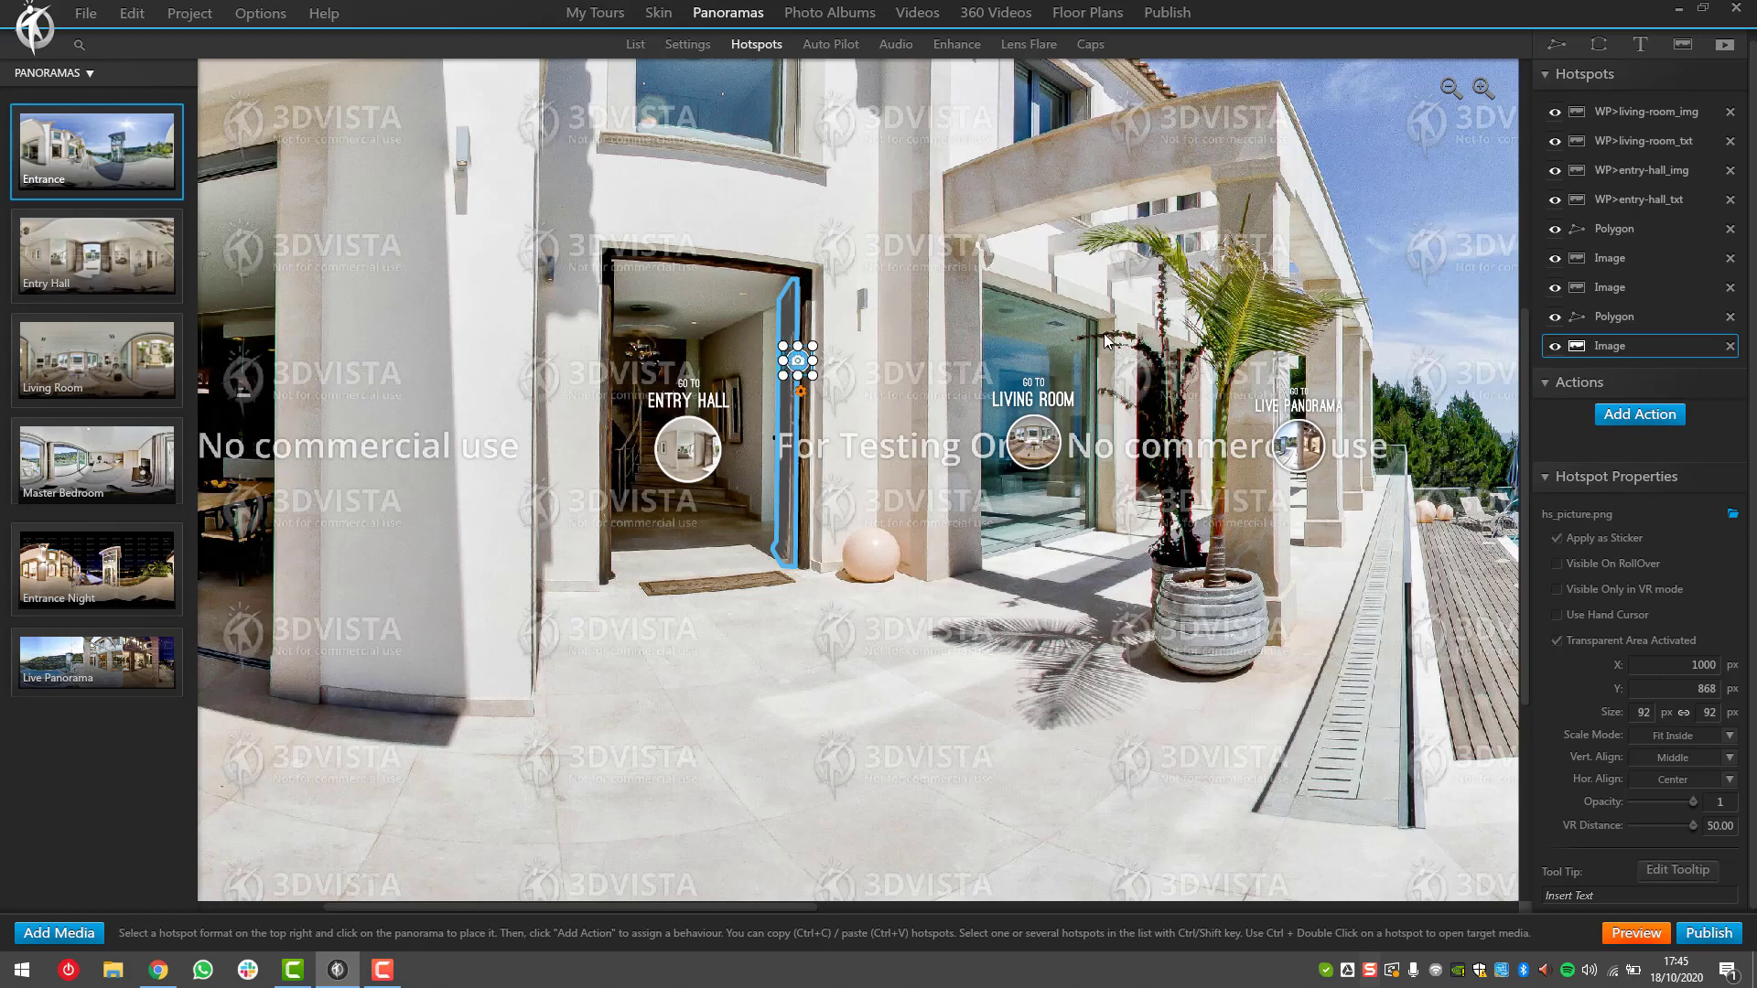
pyautogui.scroll(2, 809, 345)
pyautogui.click(778, 310)
pyautogui.scroll(3, 768, 330)
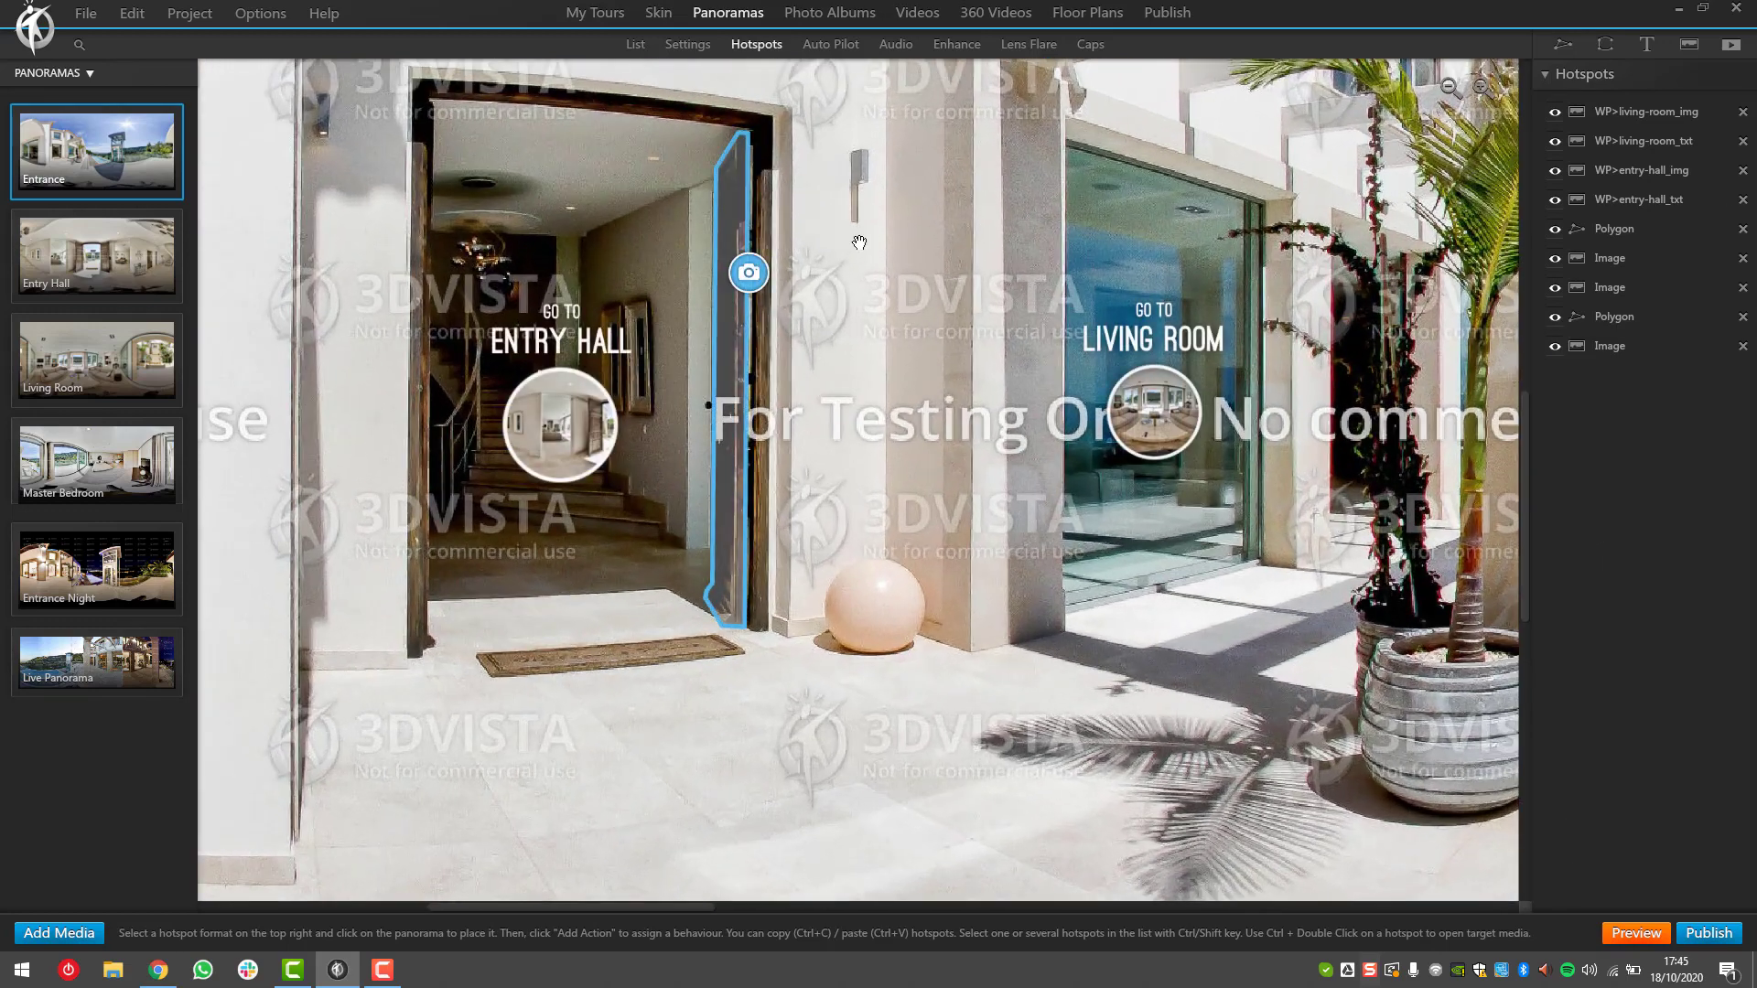
pyautogui.click(756, 331)
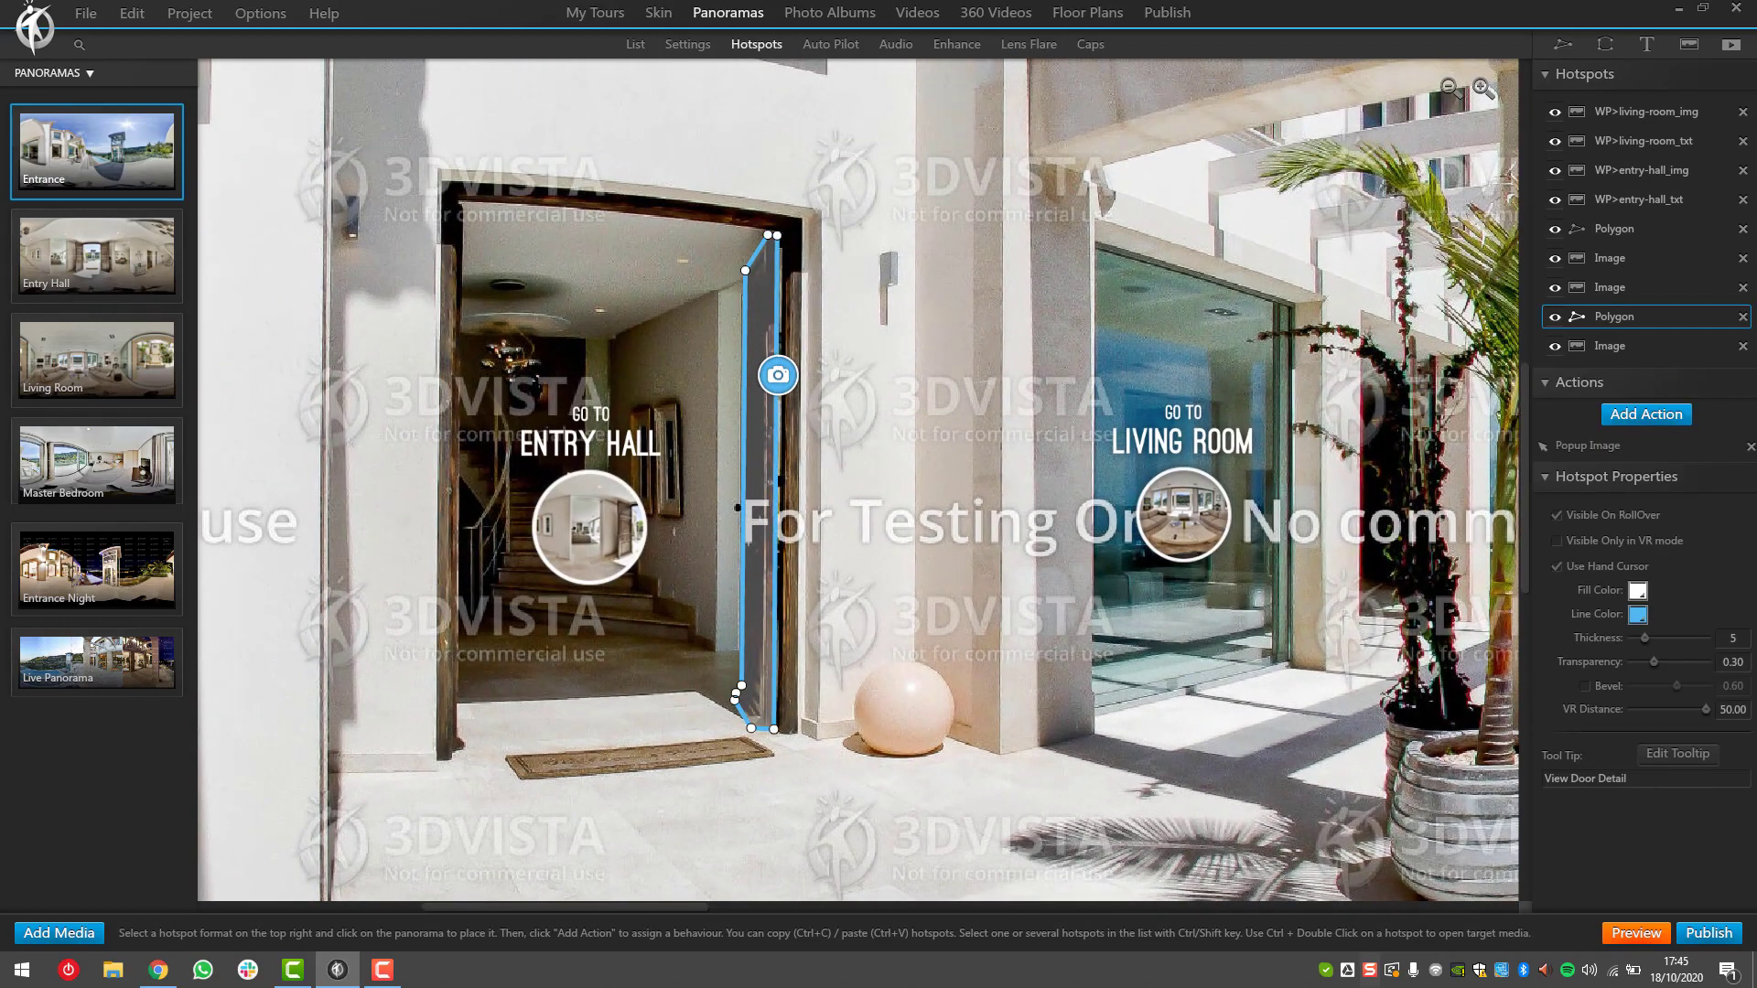
# Rename the door polygon hotspot HS>puerta_poly, checking its puerta.jpg popup action along the way.
pyautogui.doubleClick(1622, 320)
pyautogui.write('HS>')
pyautogui.click(771, 306)
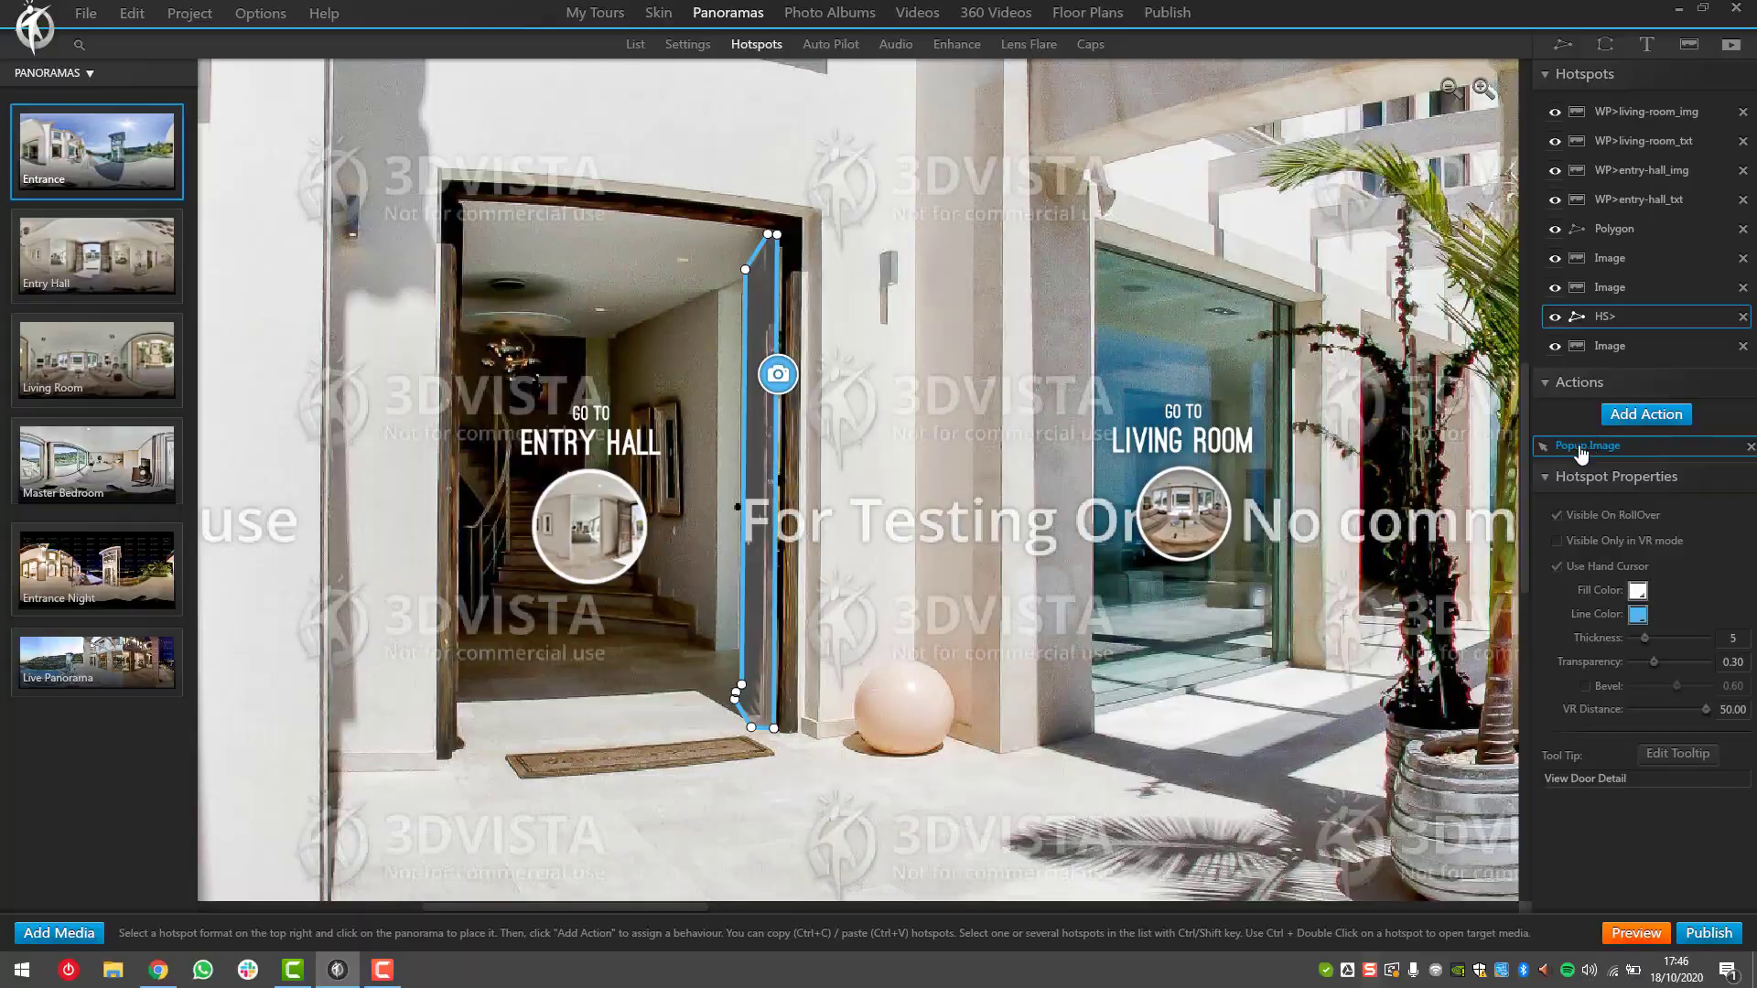
pyautogui.doubleClick(1580, 446)
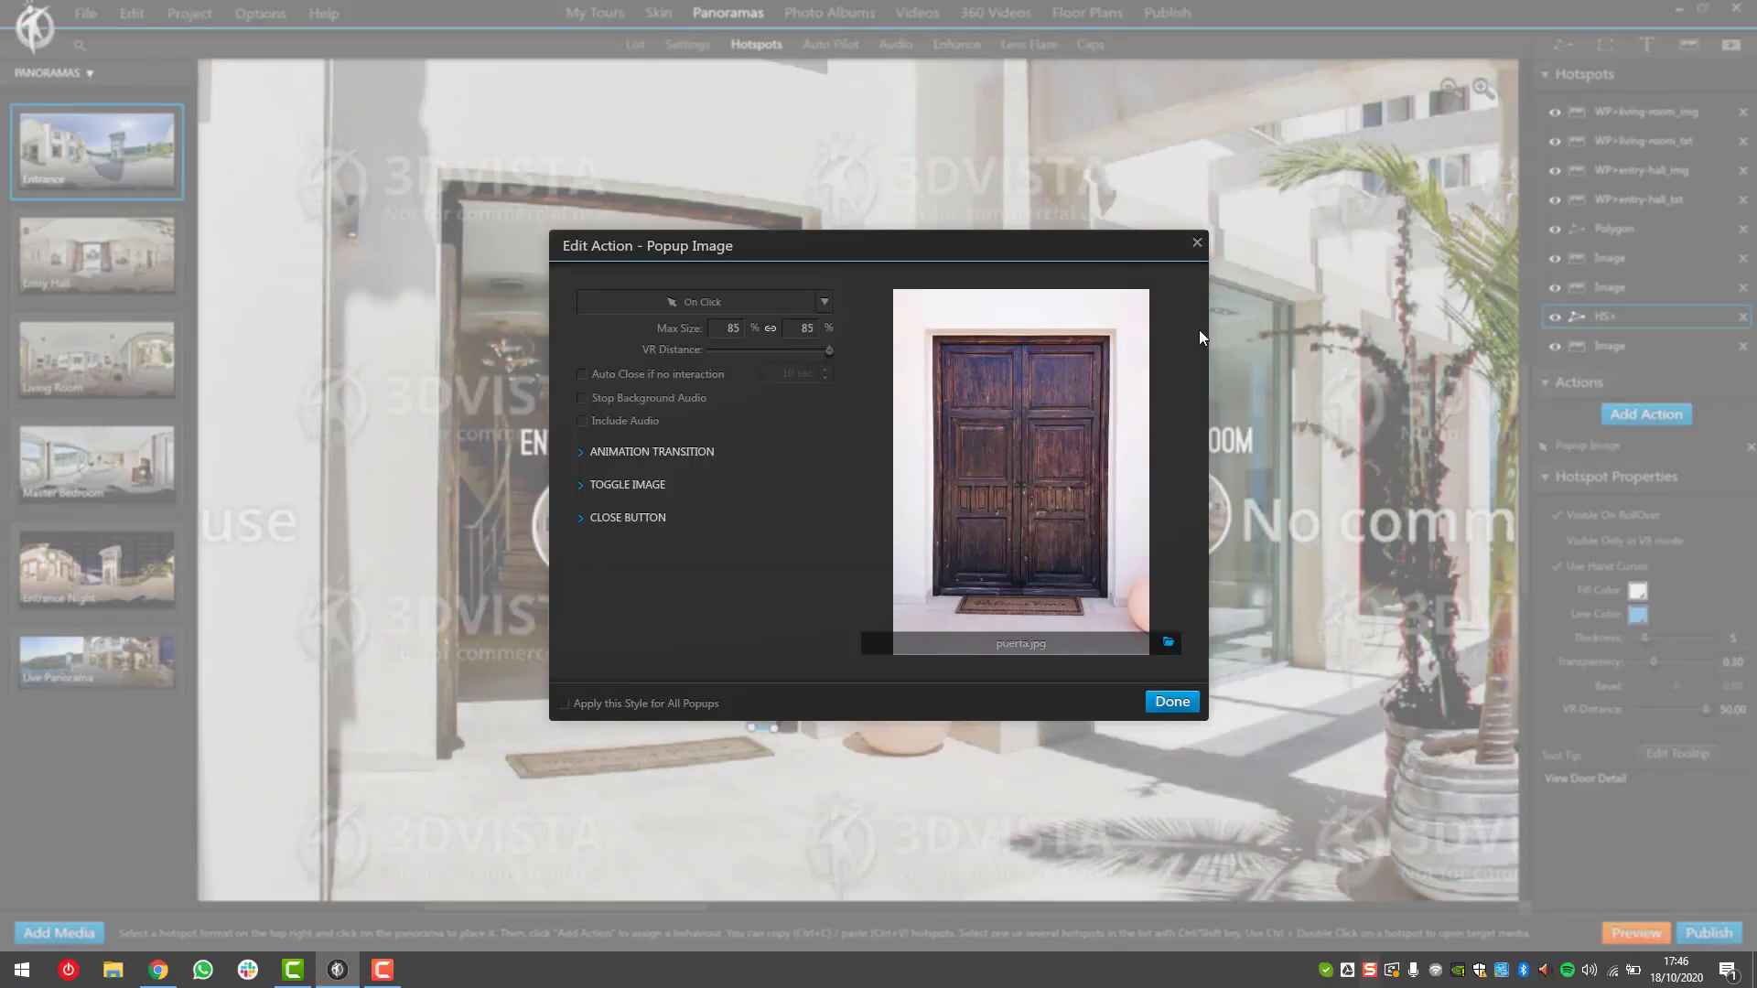
pyautogui.click(1196, 242)
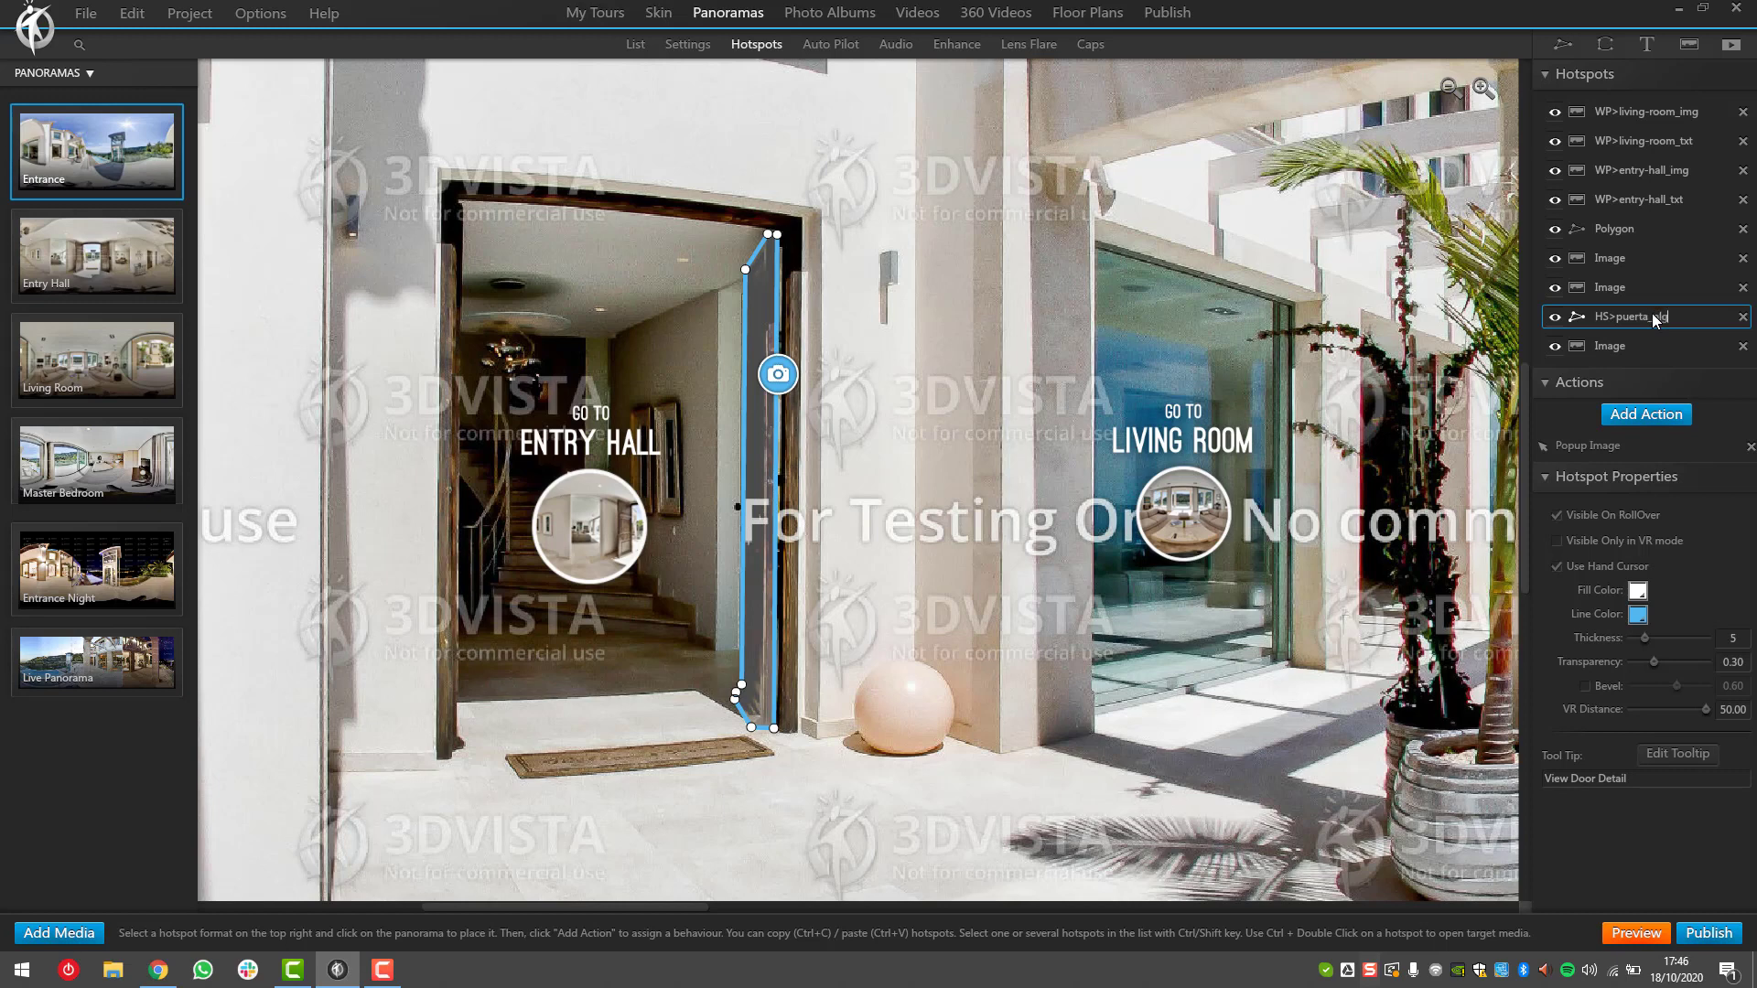
pyautogui.write('poly')
# Name the door's camera-icon image hotspot HS>puerta_img and undo a stray PU edit.
pyautogui.click(1647, 345)
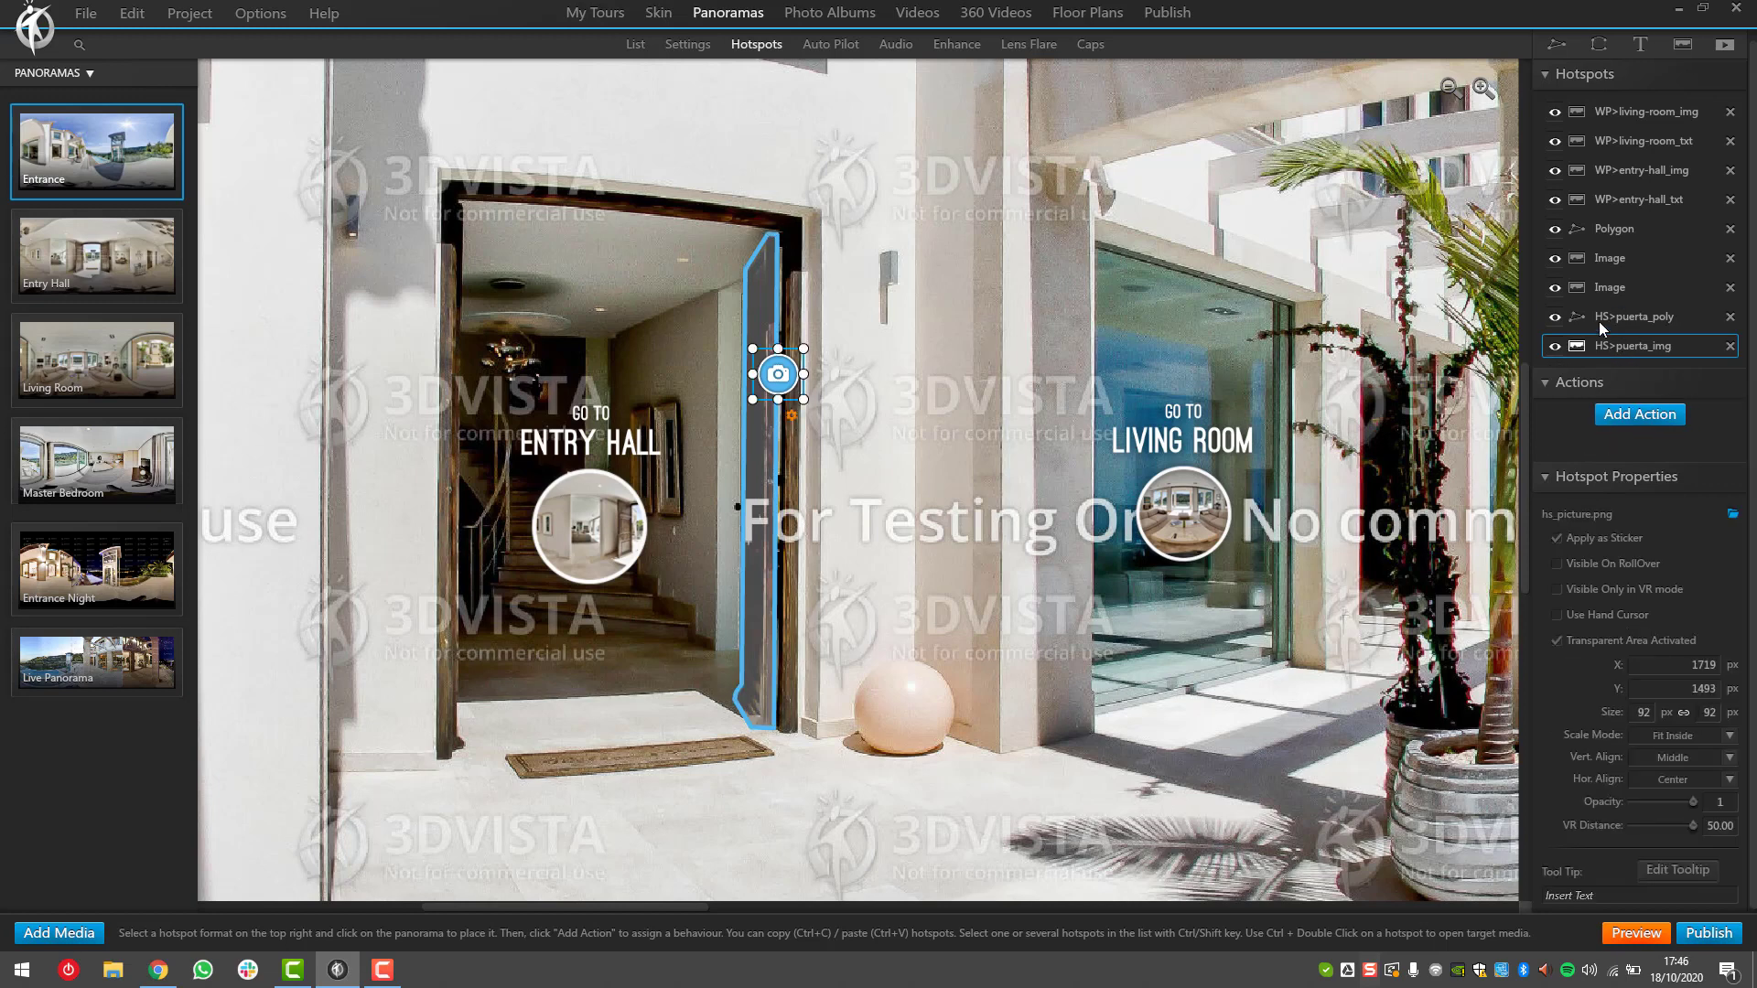
pyautogui.click(1600, 321)
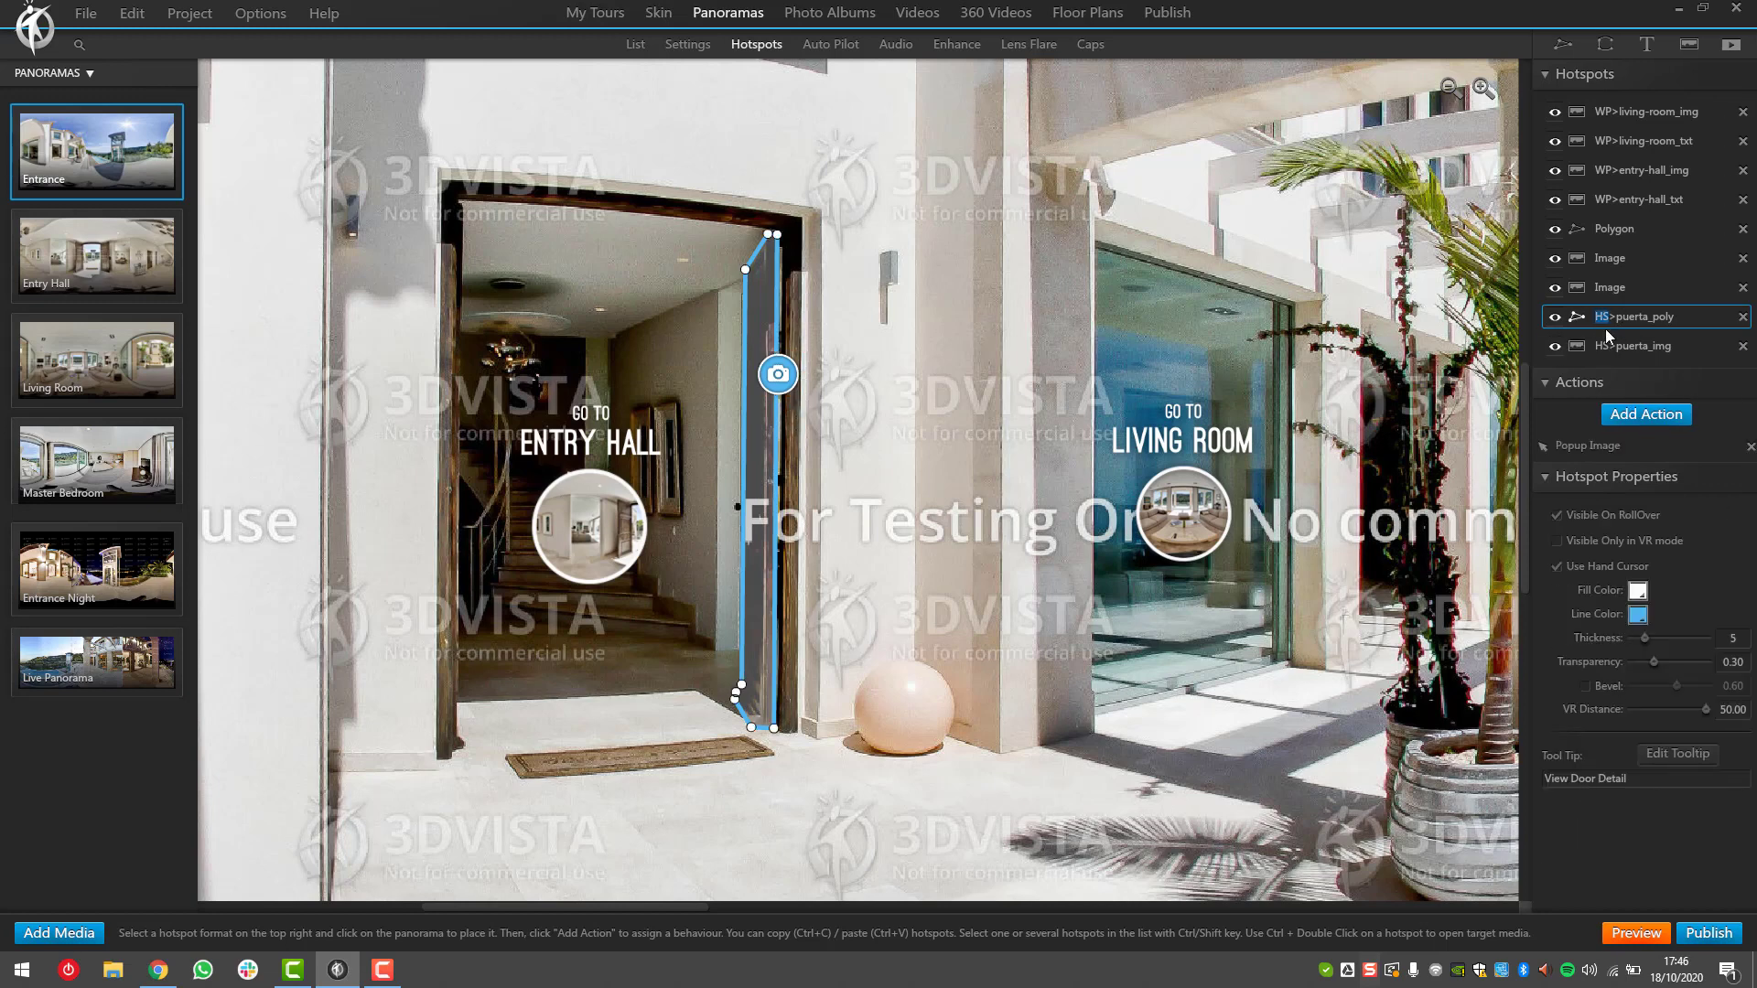
pyautogui.write('PU')
pyautogui.hotkey('ctrl', 'z')
# Select the elevator polygon hotspot, clear its old name and stray WP, and review its tooltip.
pyautogui.click(992, 415)
pyautogui.scroll(-6, 989, 421)
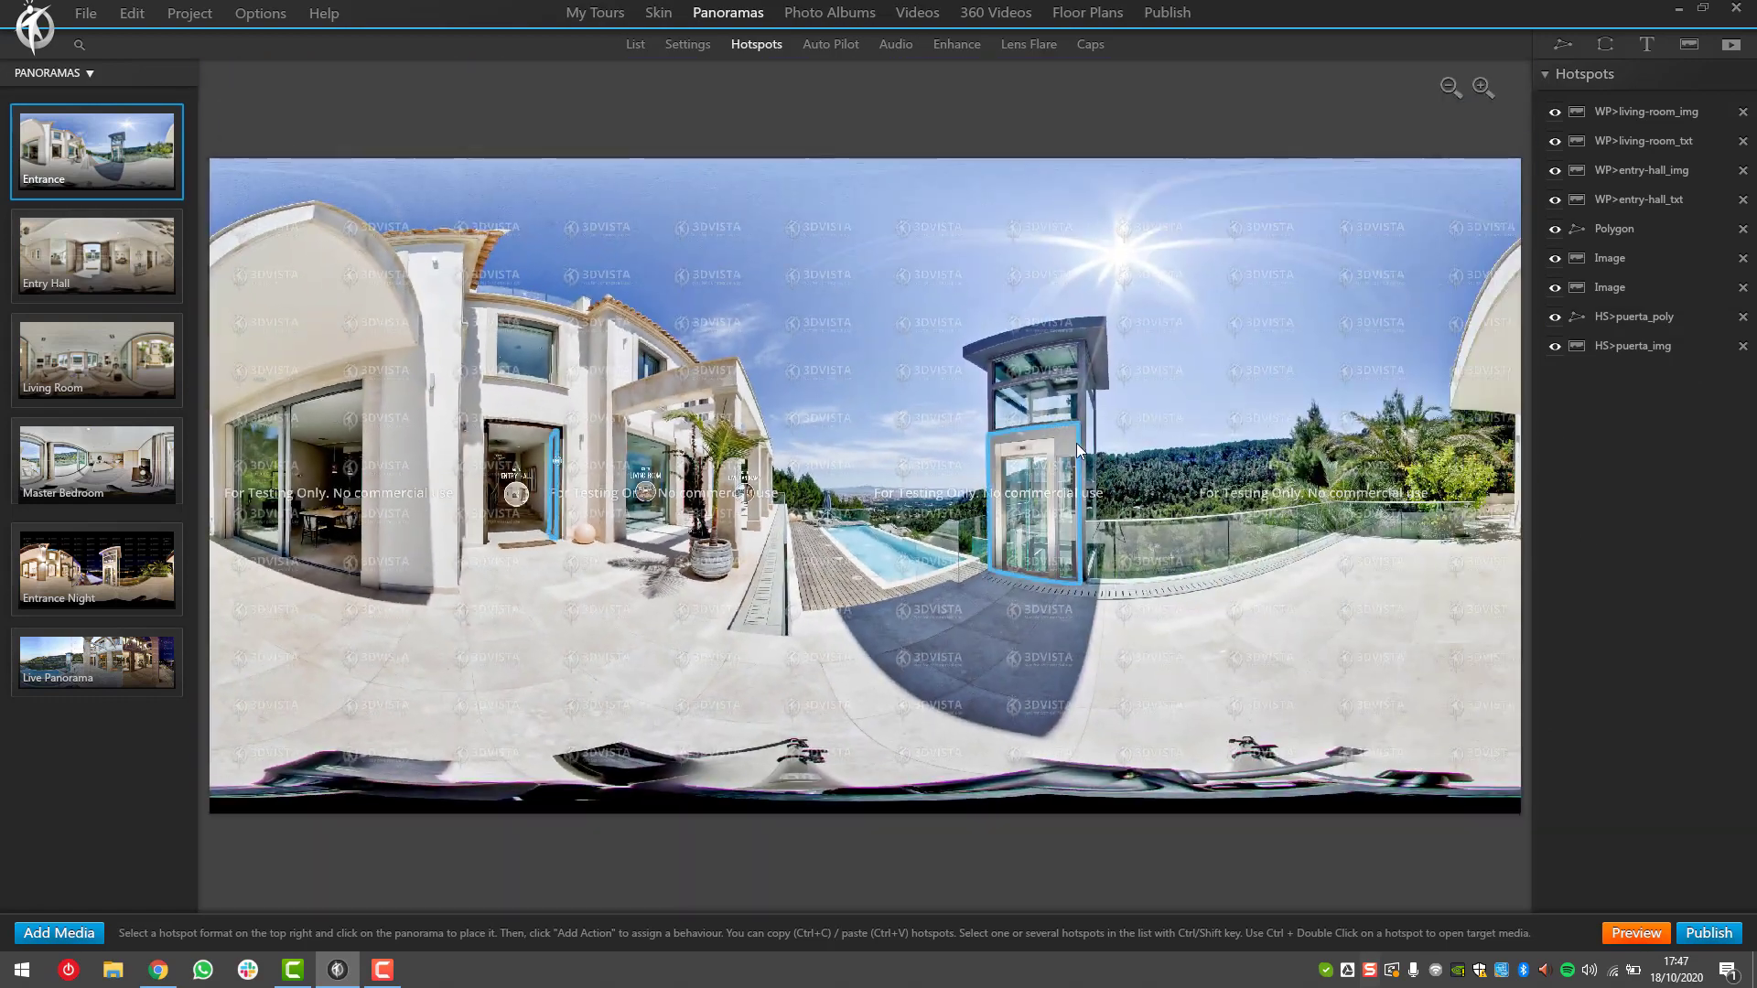
pyautogui.click(1062, 451)
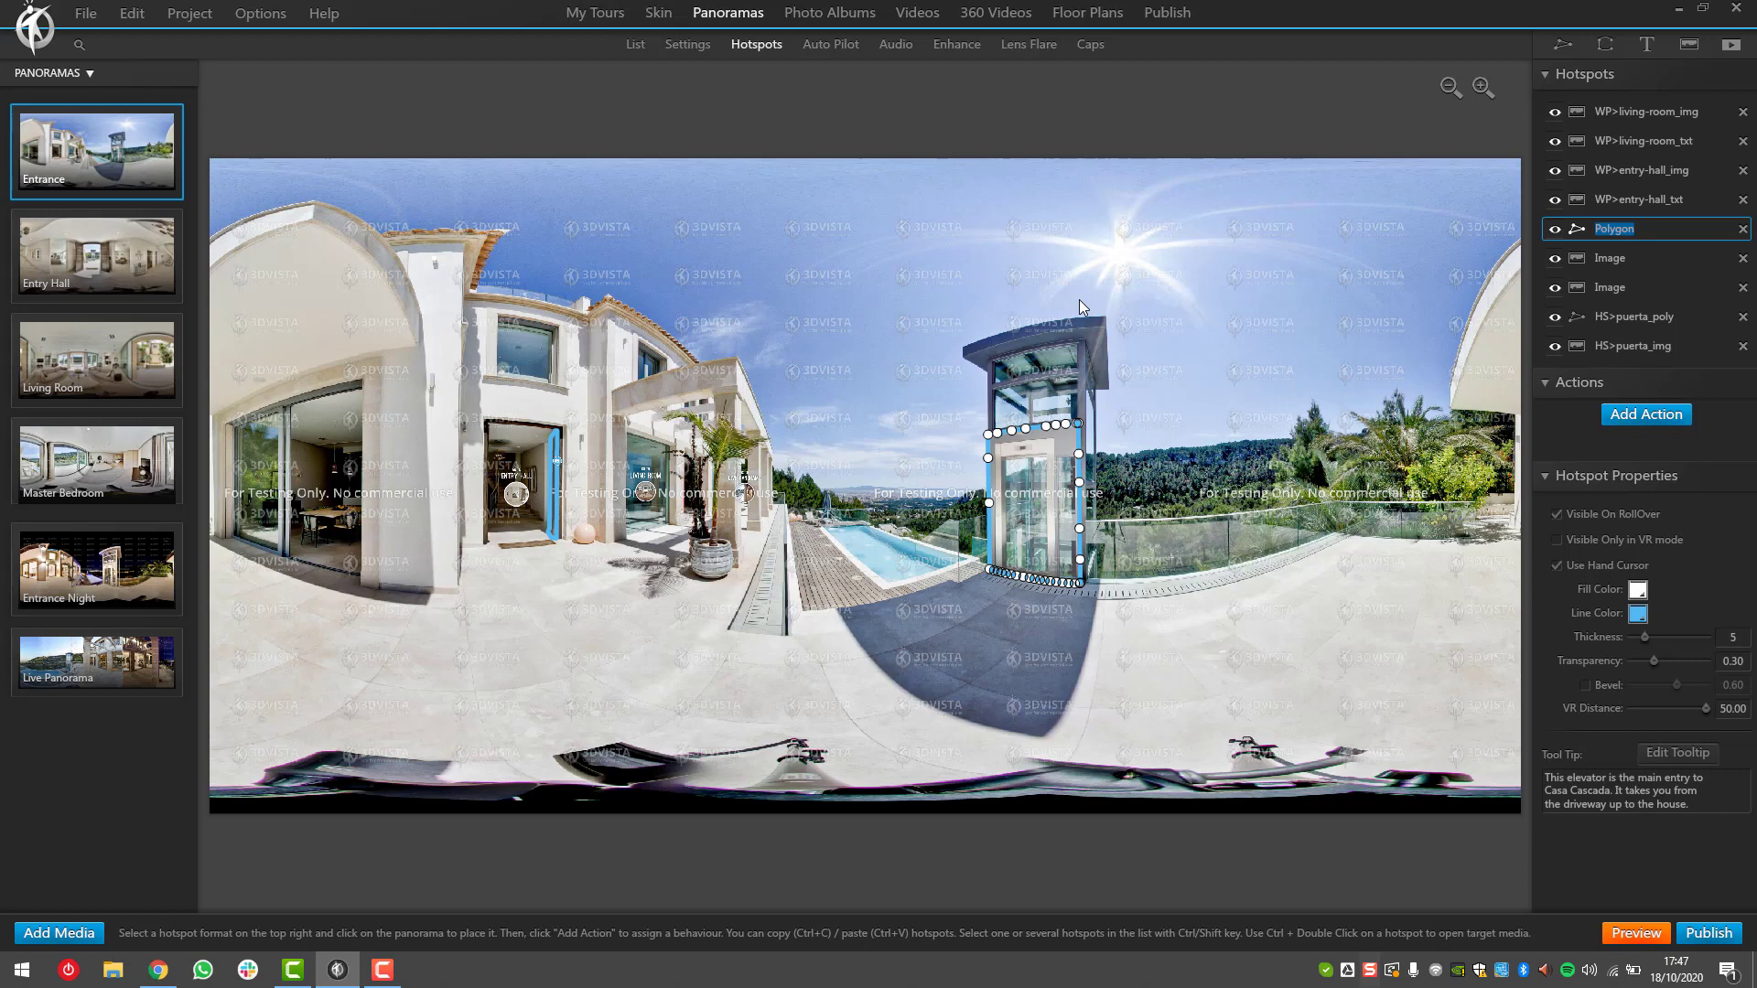
pyautogui.write('WP')
pyautogui.press('BackSpace')
pyautogui.press('BackSpace')
pyautogui.click(1598, 778)
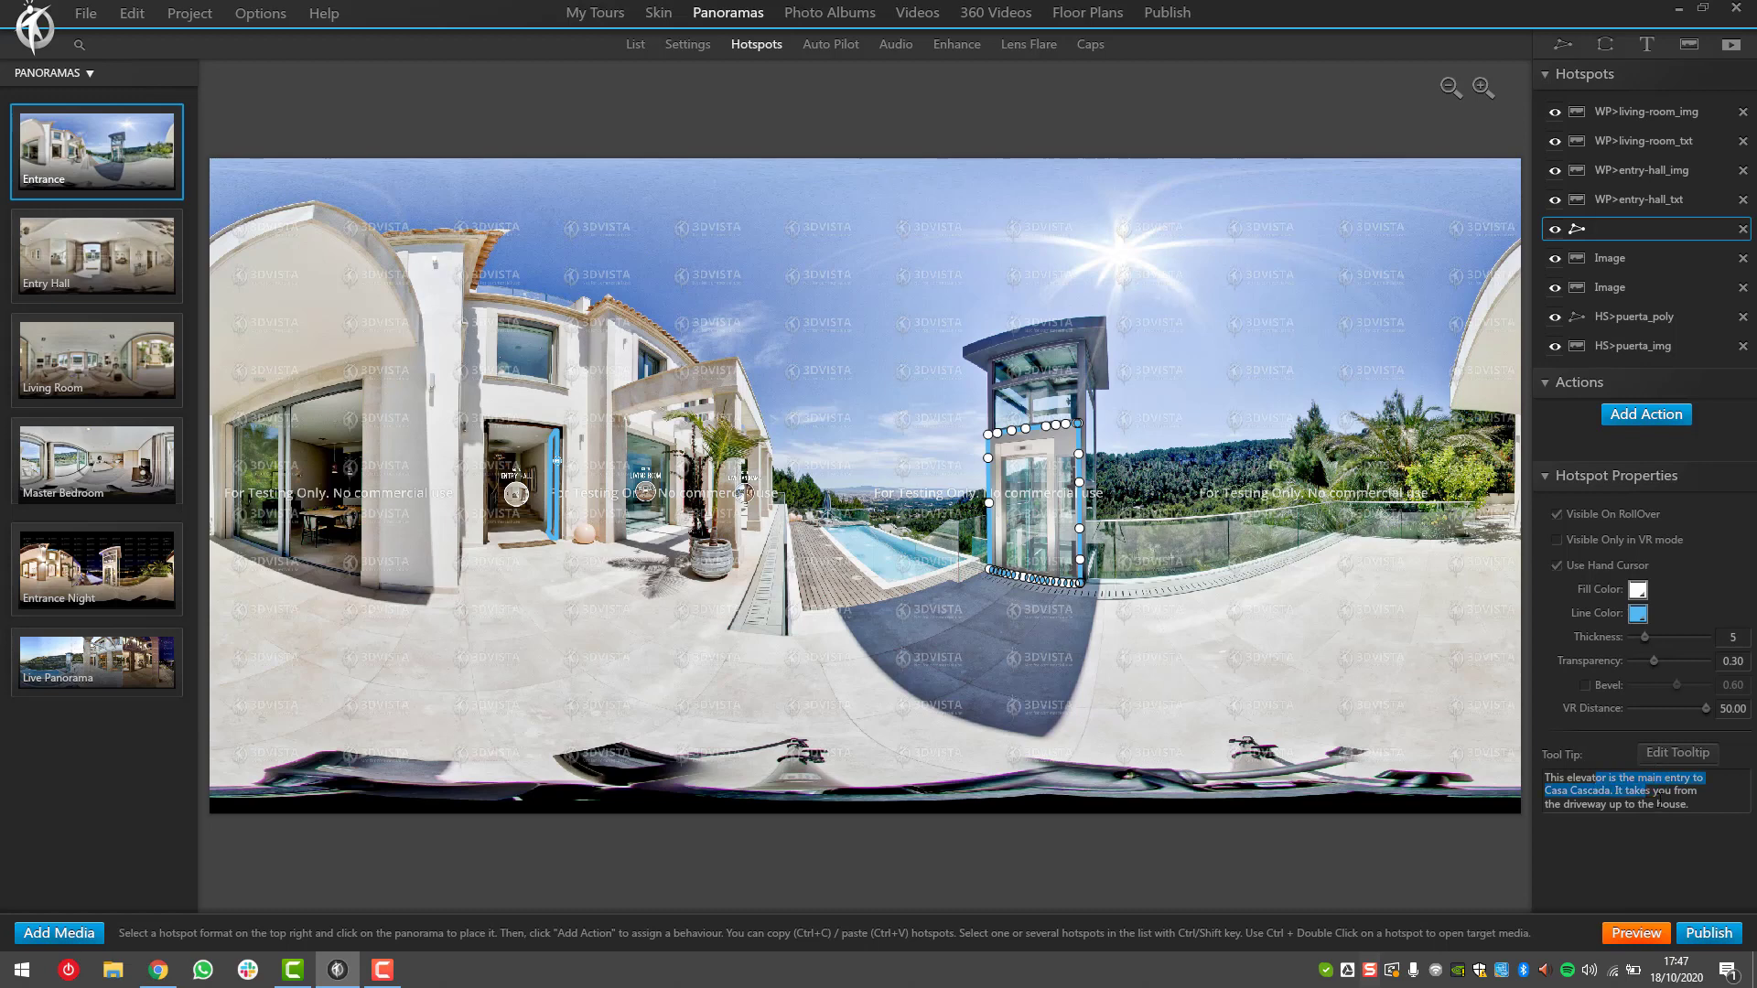
pyautogui.click(1657, 802)
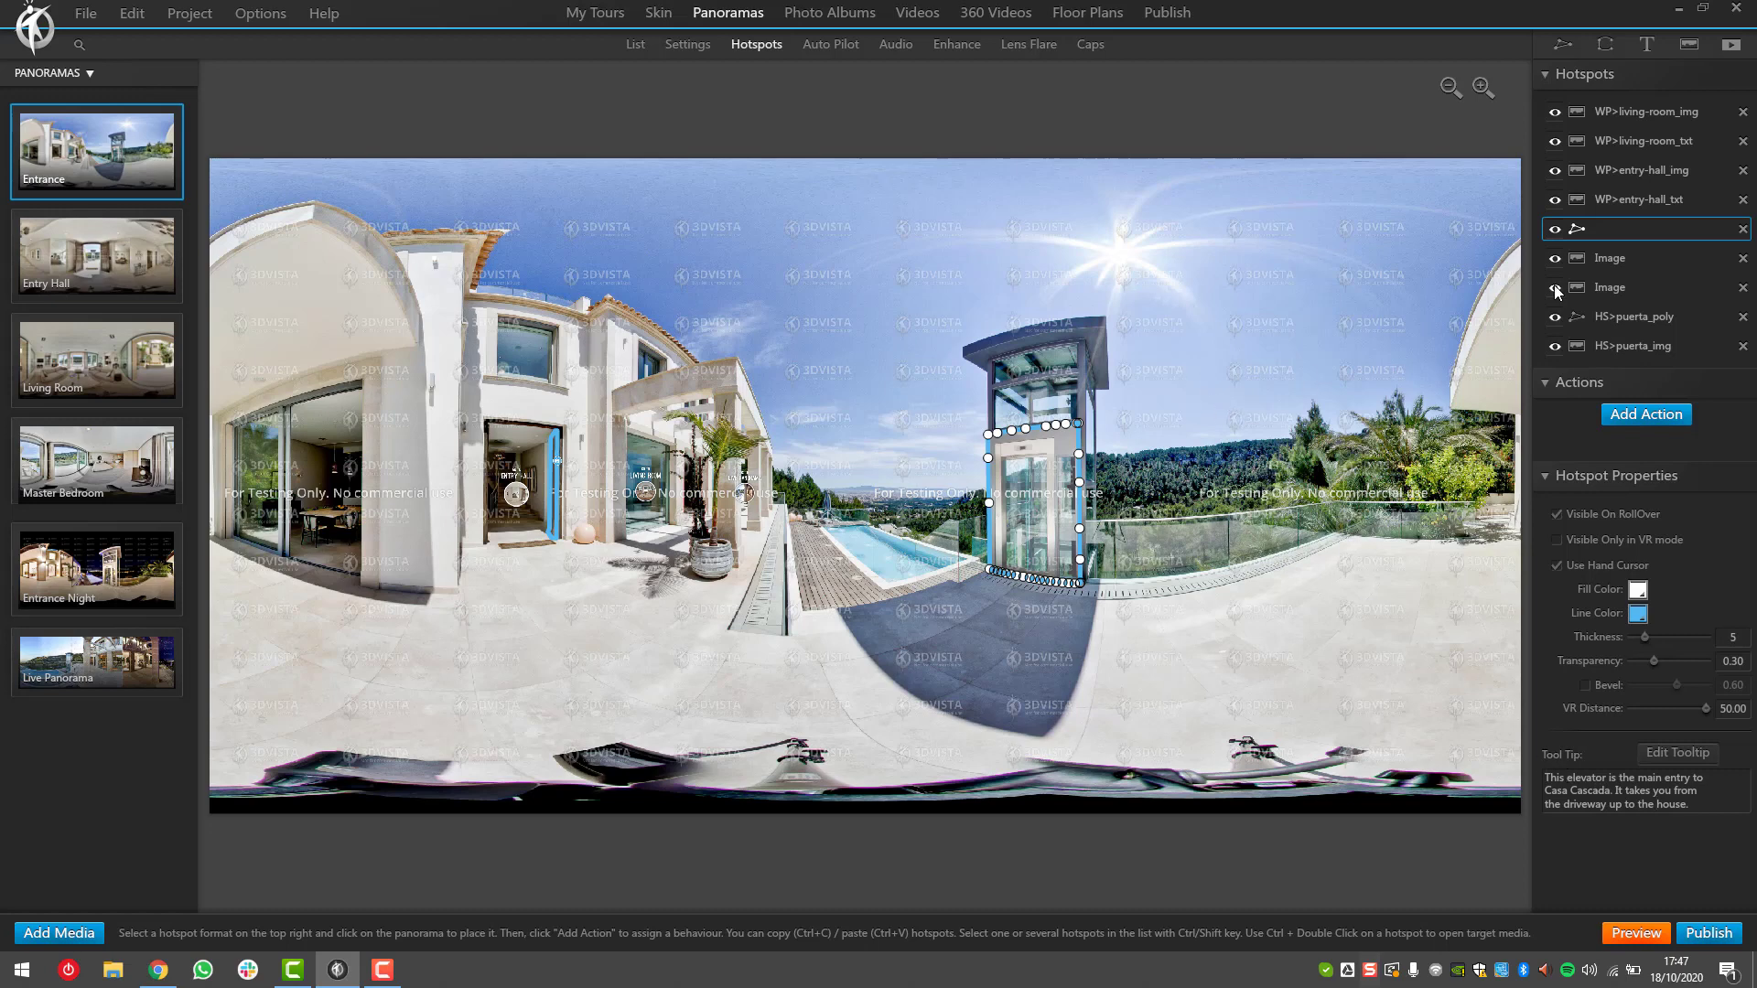
# Enter and commit HS>elevator_poly as the elevator polygon hotspot's name.
pyautogui.click(1601, 216)
pyautogui.write('HS>elevator')
pyautogui.click(1638, 260)
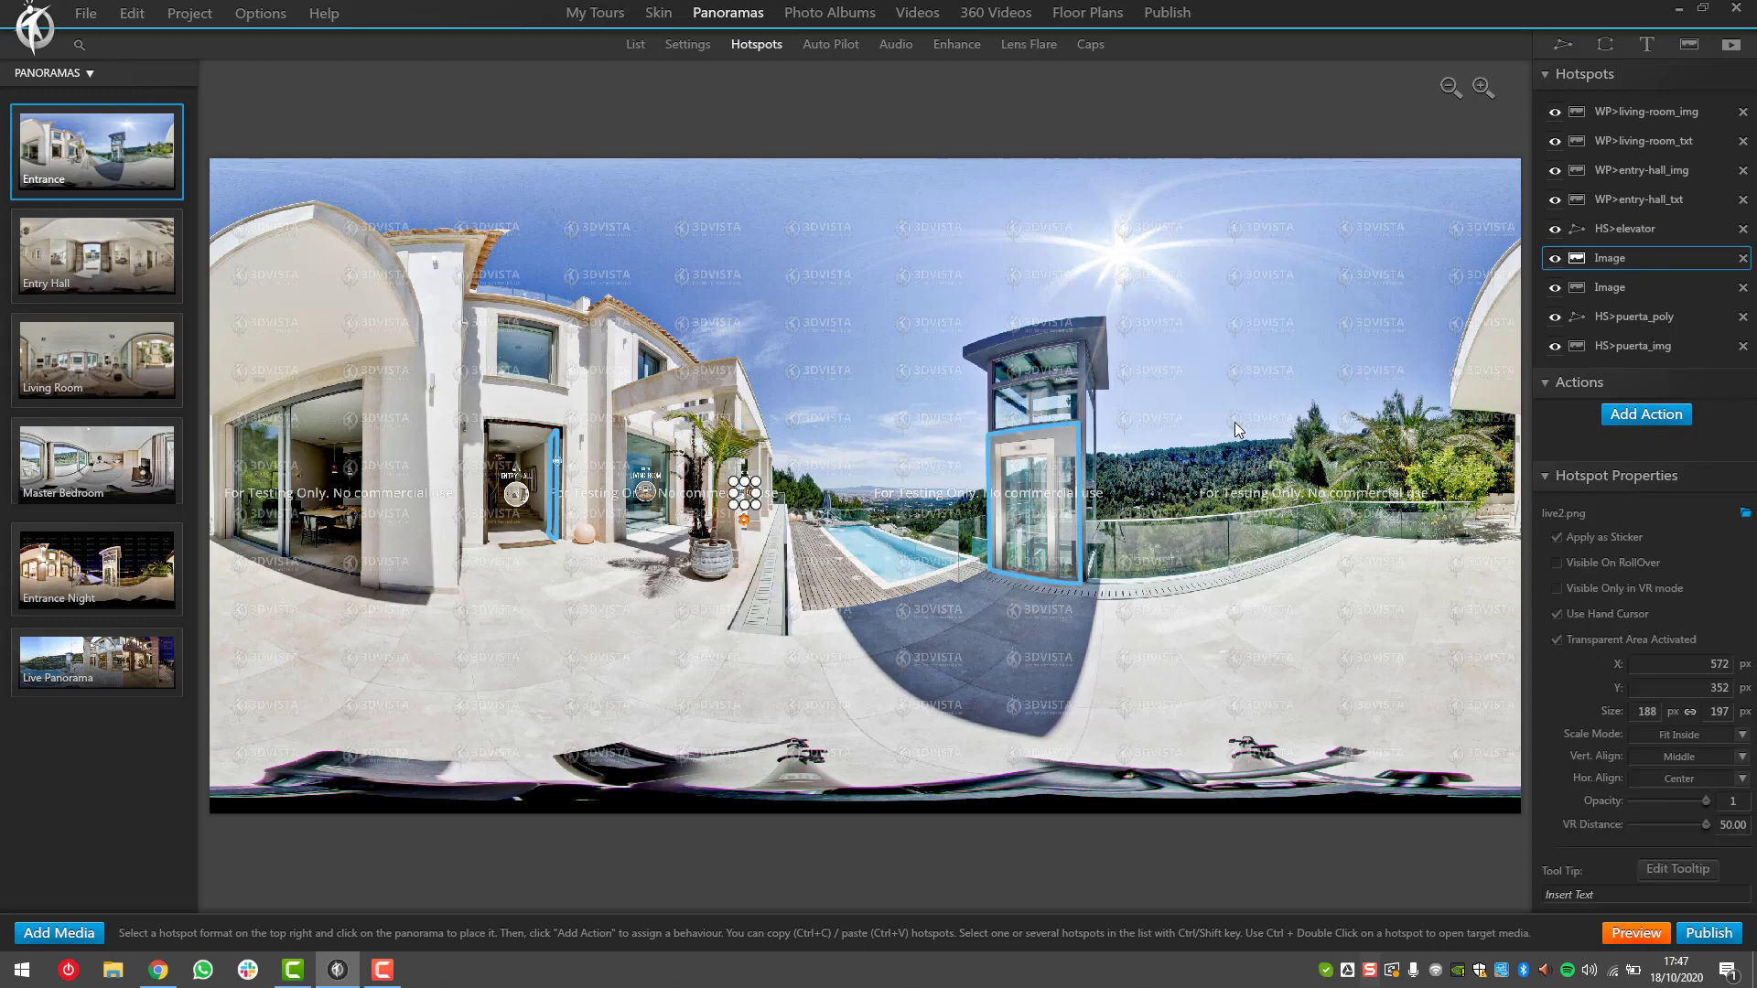
pyautogui.click(1006, 510)
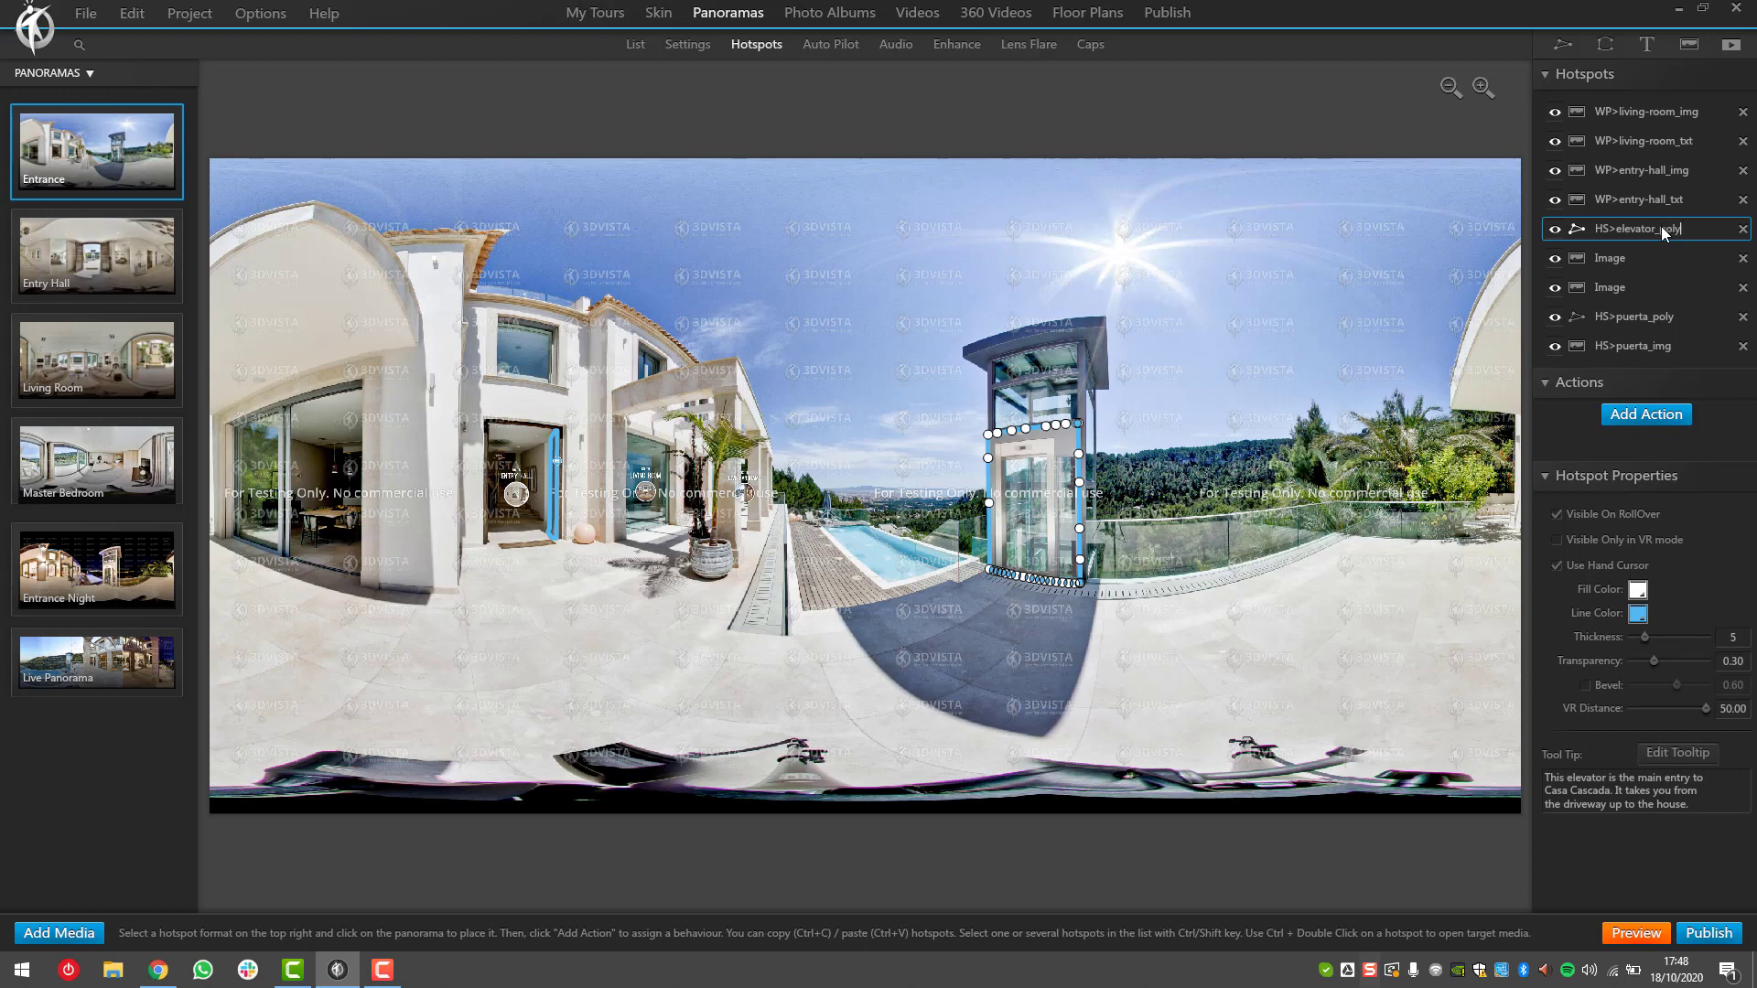
pyautogui.click(1656, 254)
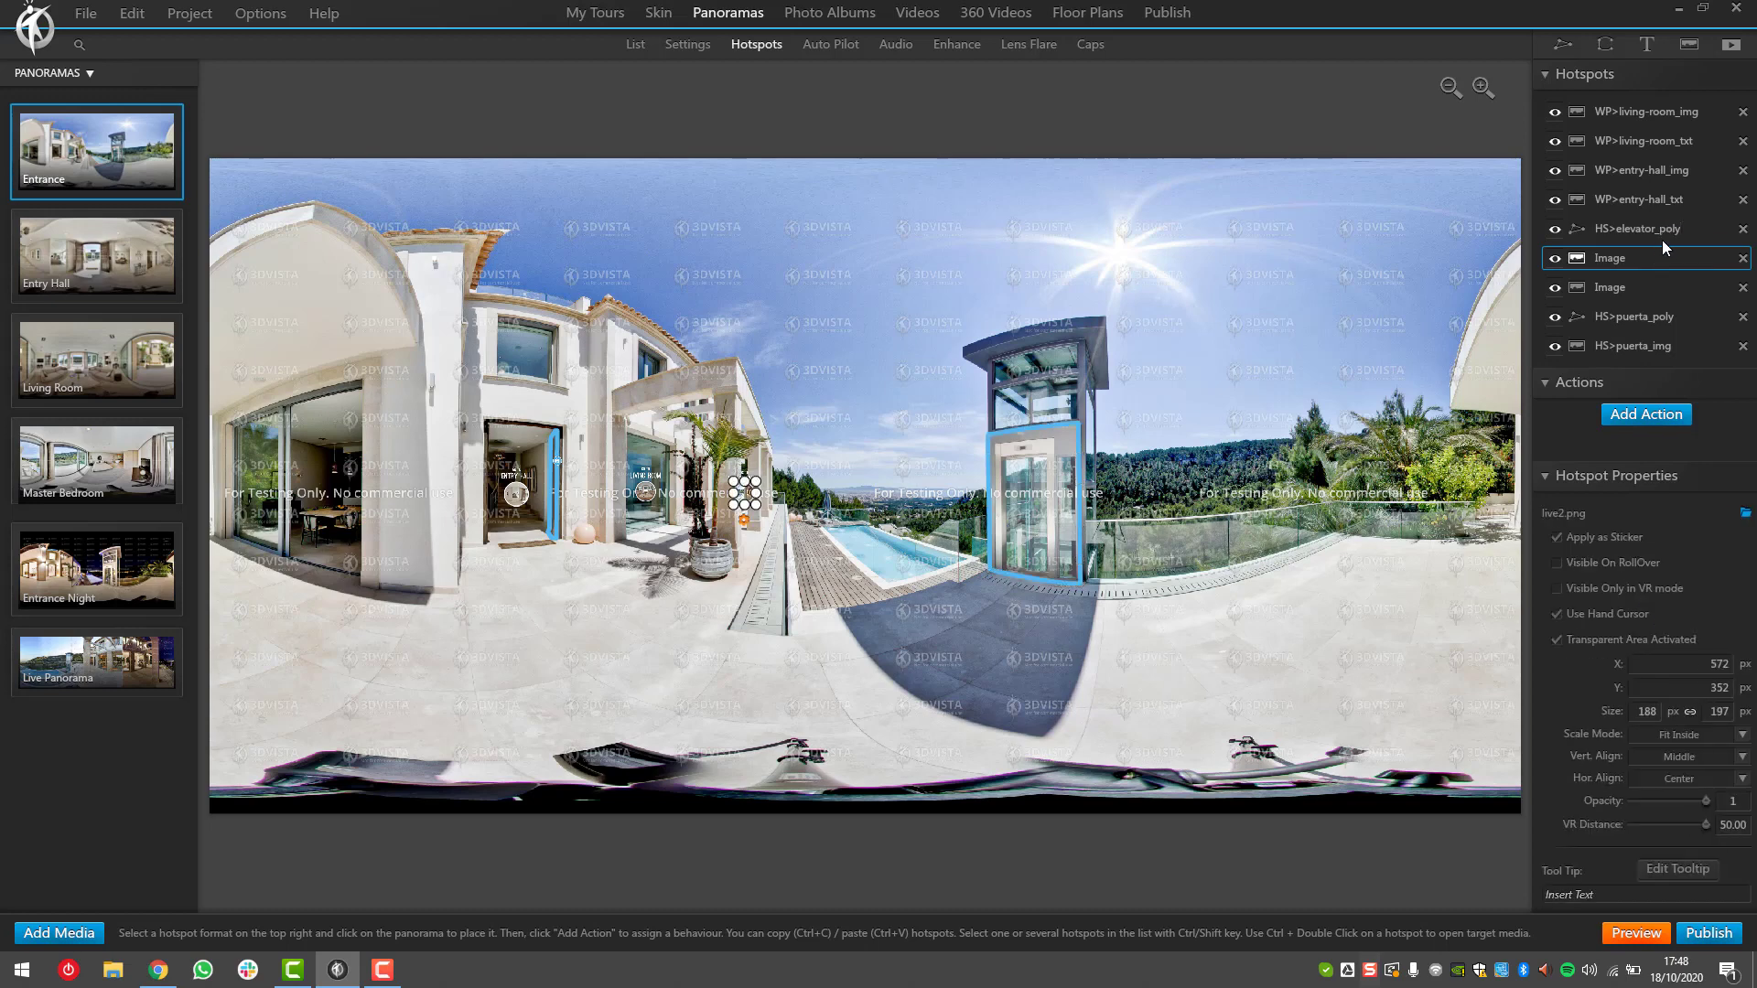
pyautogui.click(1665, 230)
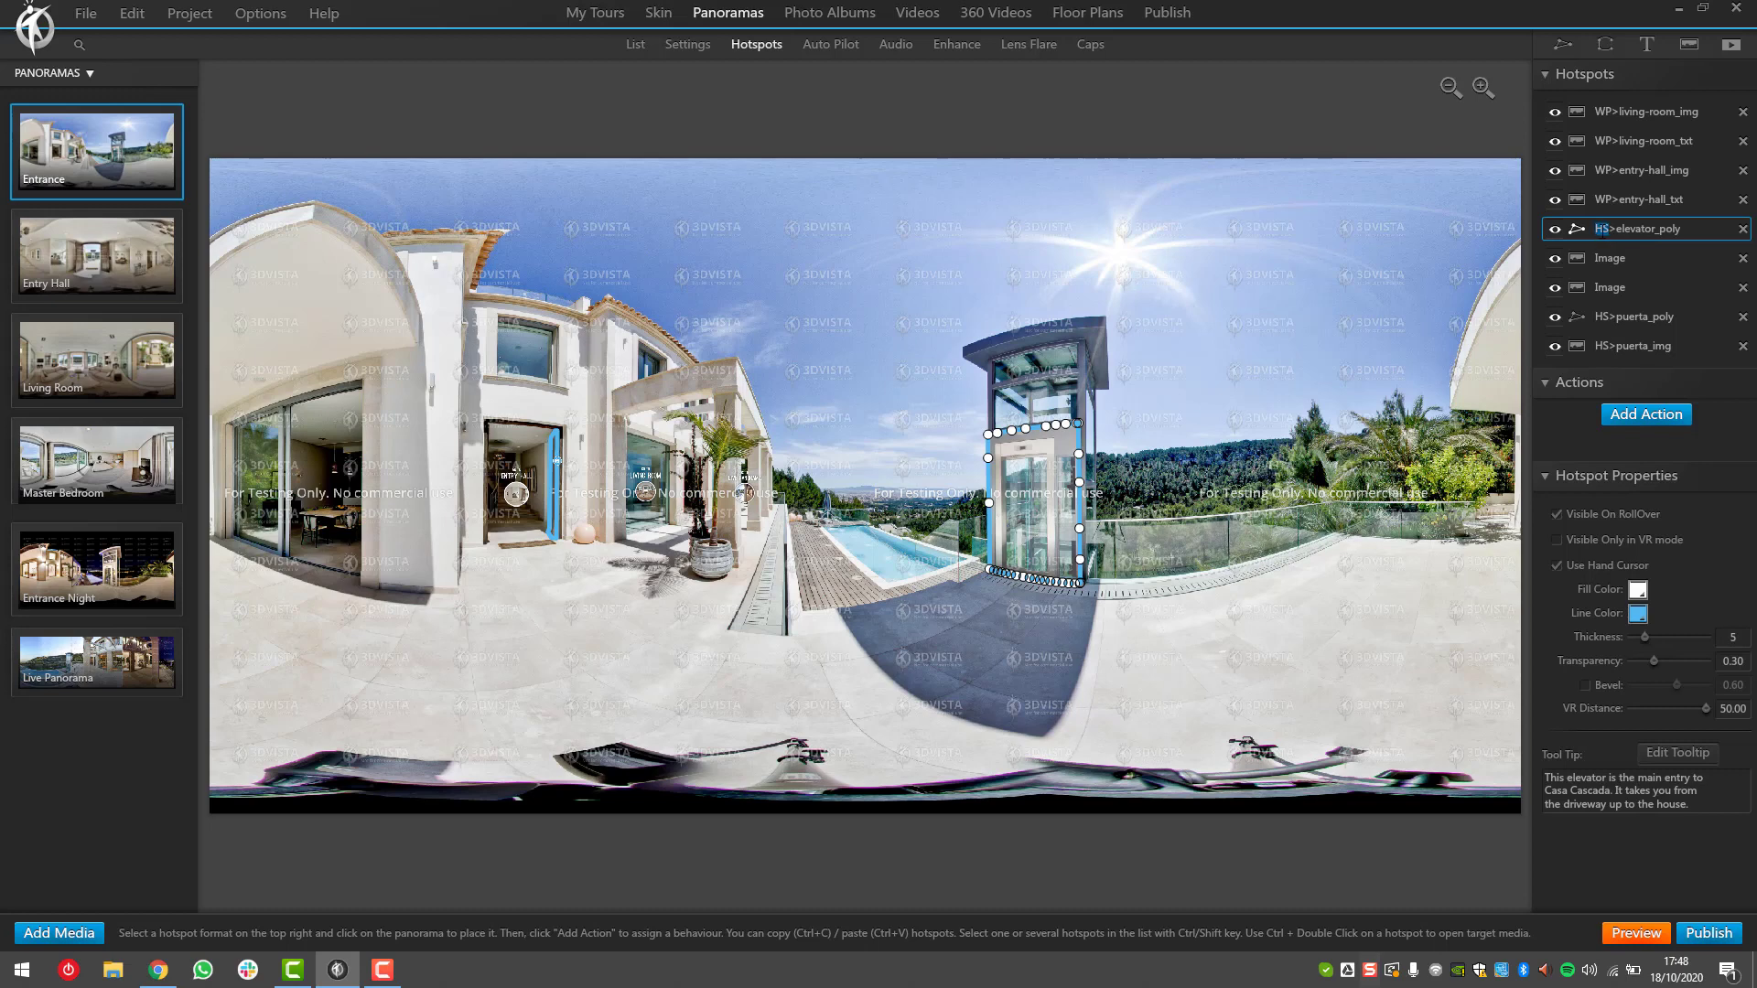
# Add a Chat library icon as an IHS> image hotspot in the sky above the house.
pyautogui.click(1444, 333)
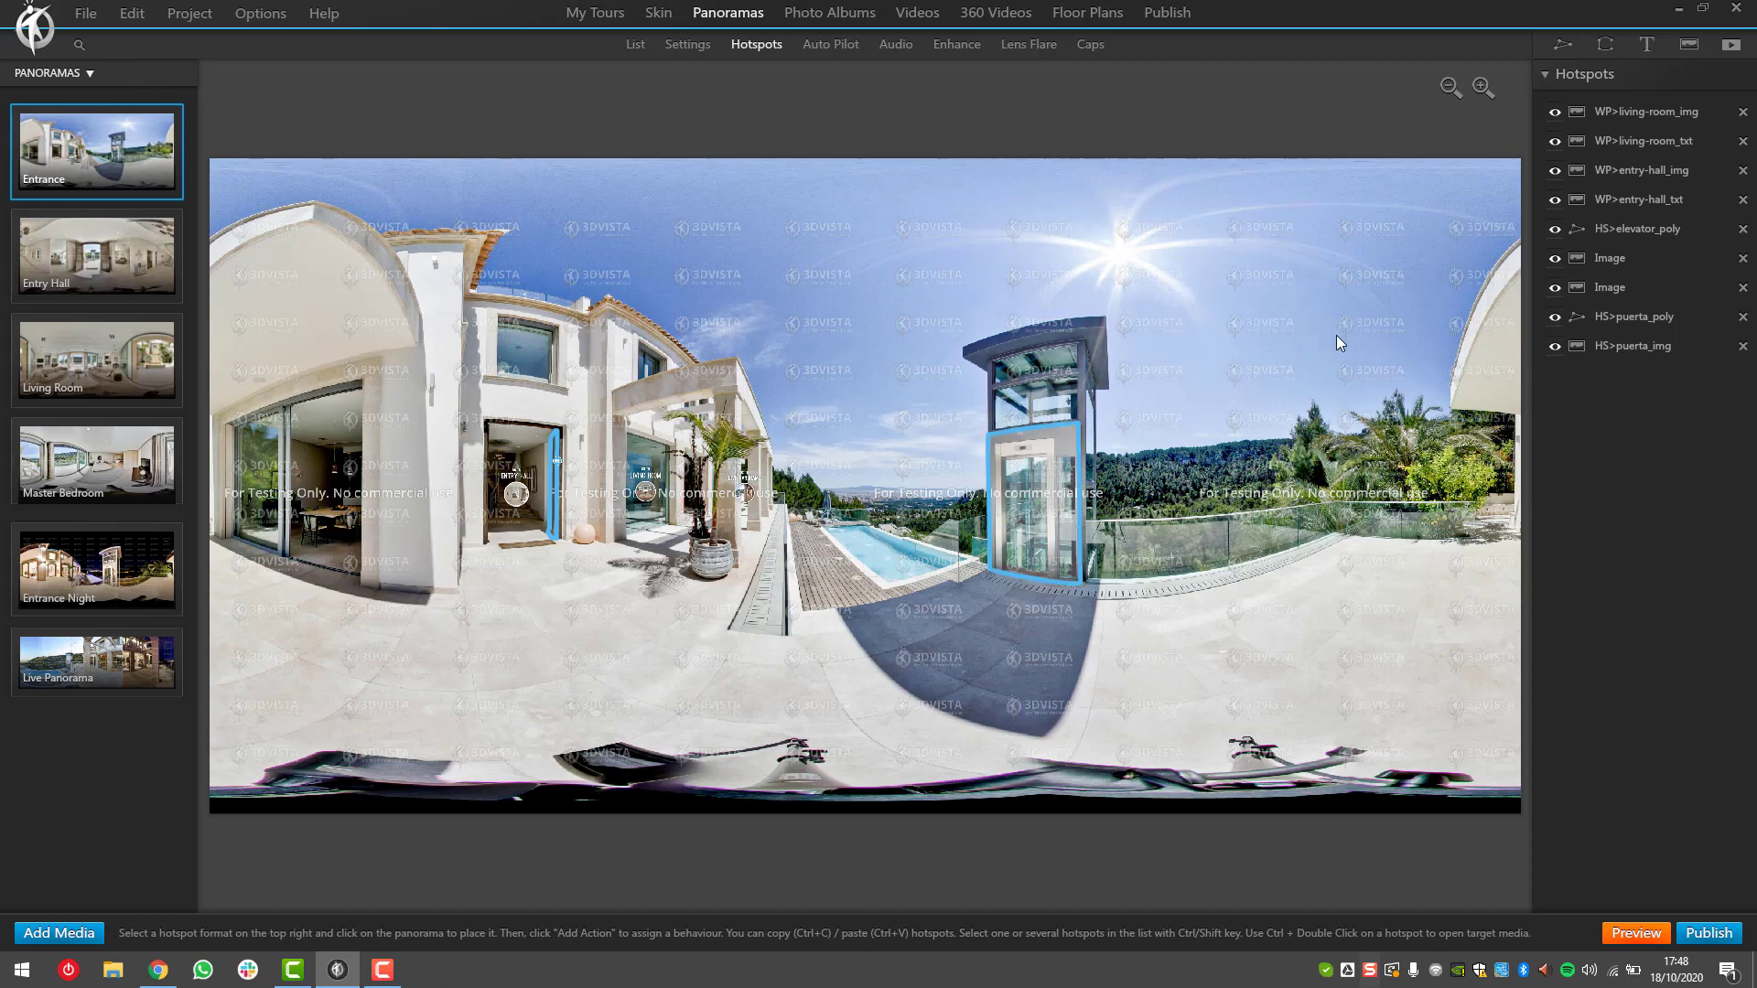
pyautogui.click(1691, 55)
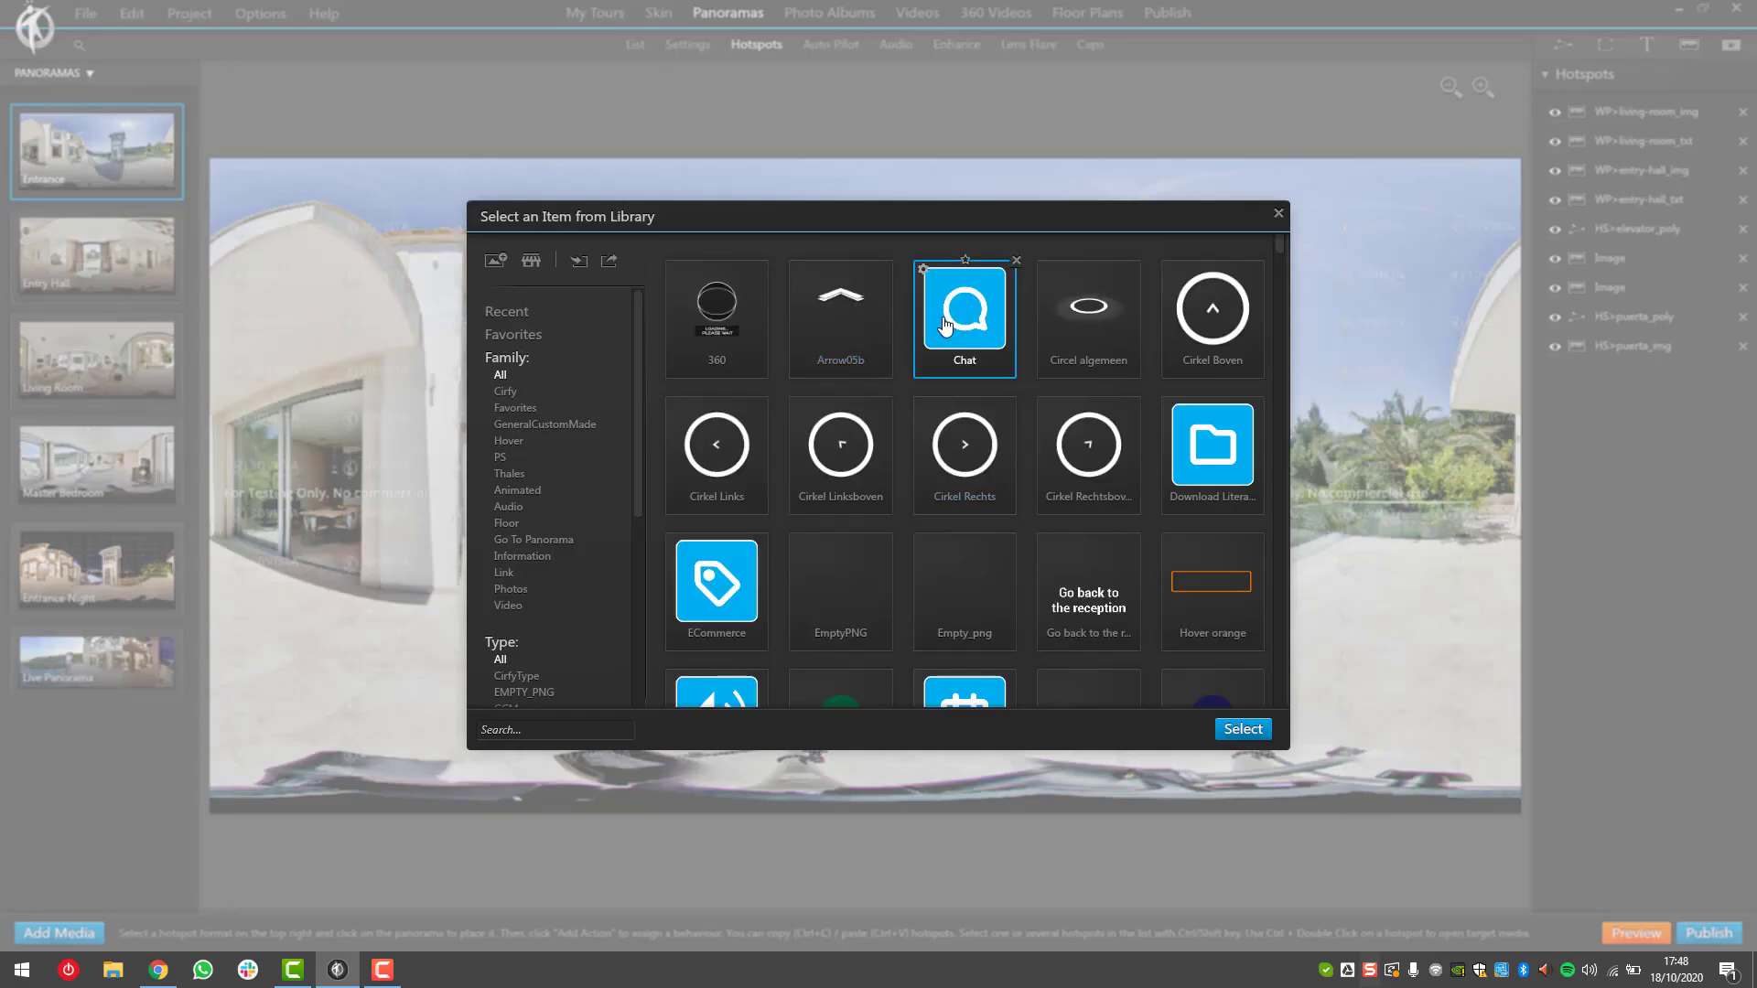
pyautogui.doubleClick(947, 325)
pyautogui.click(832, 334)
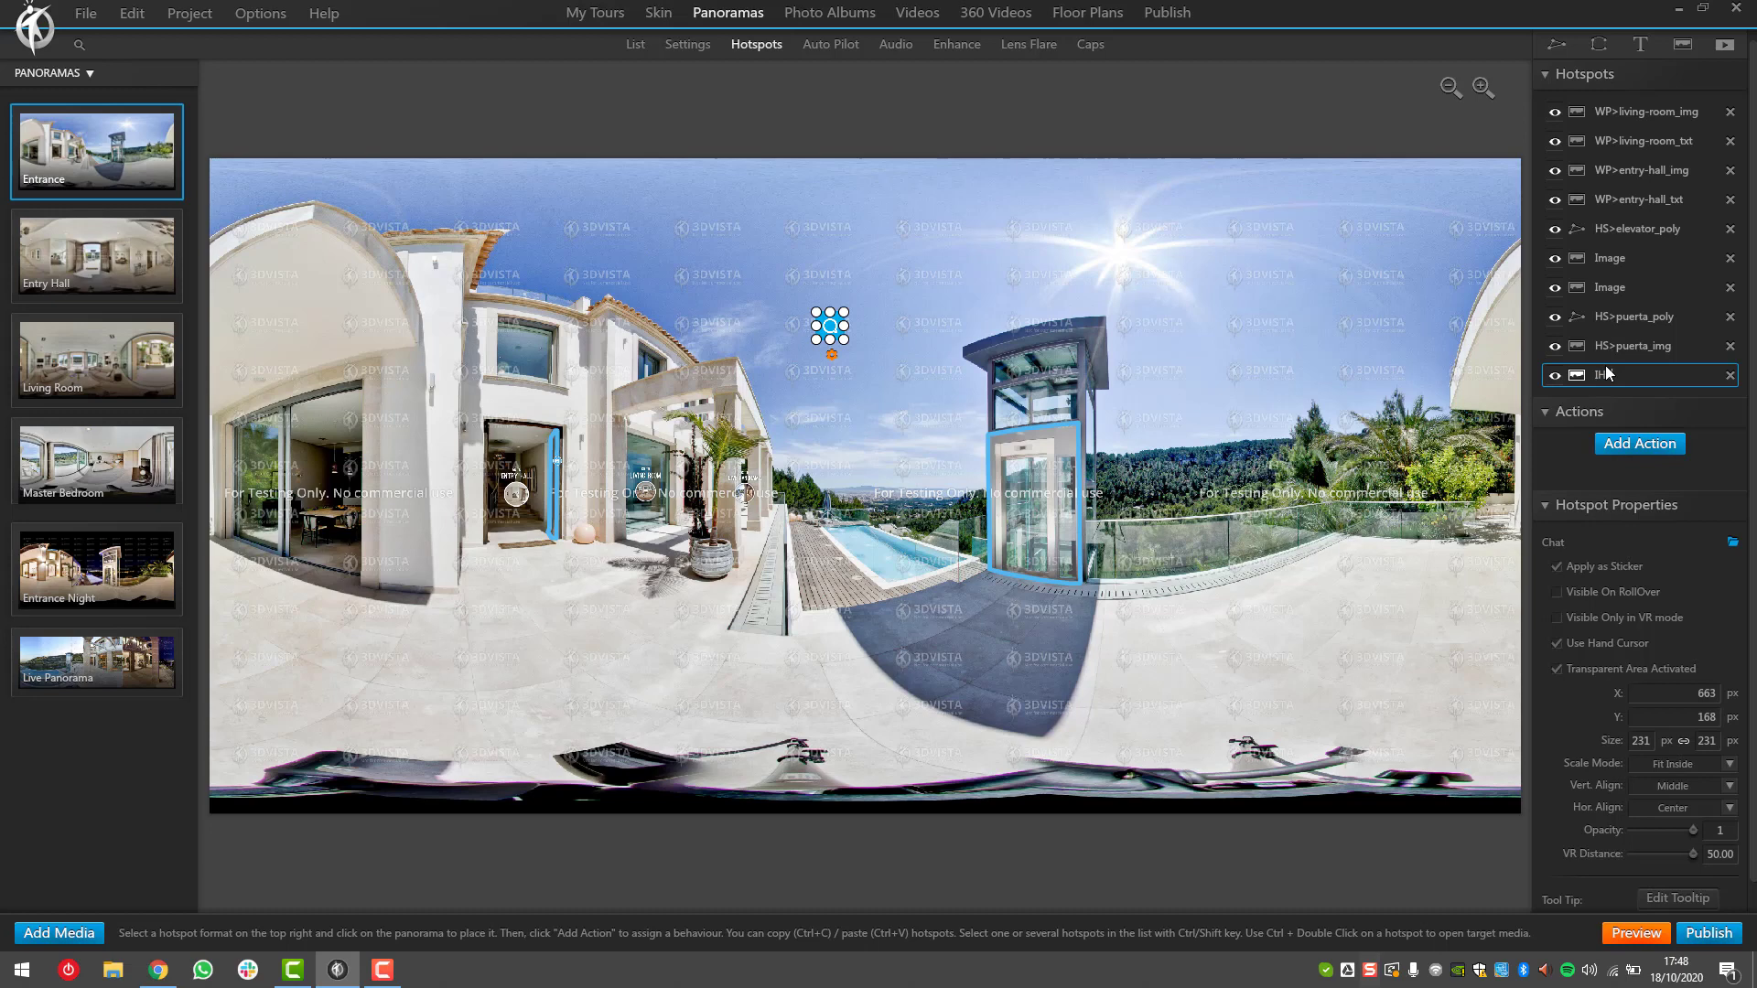
pyautogui.click(861, 211)
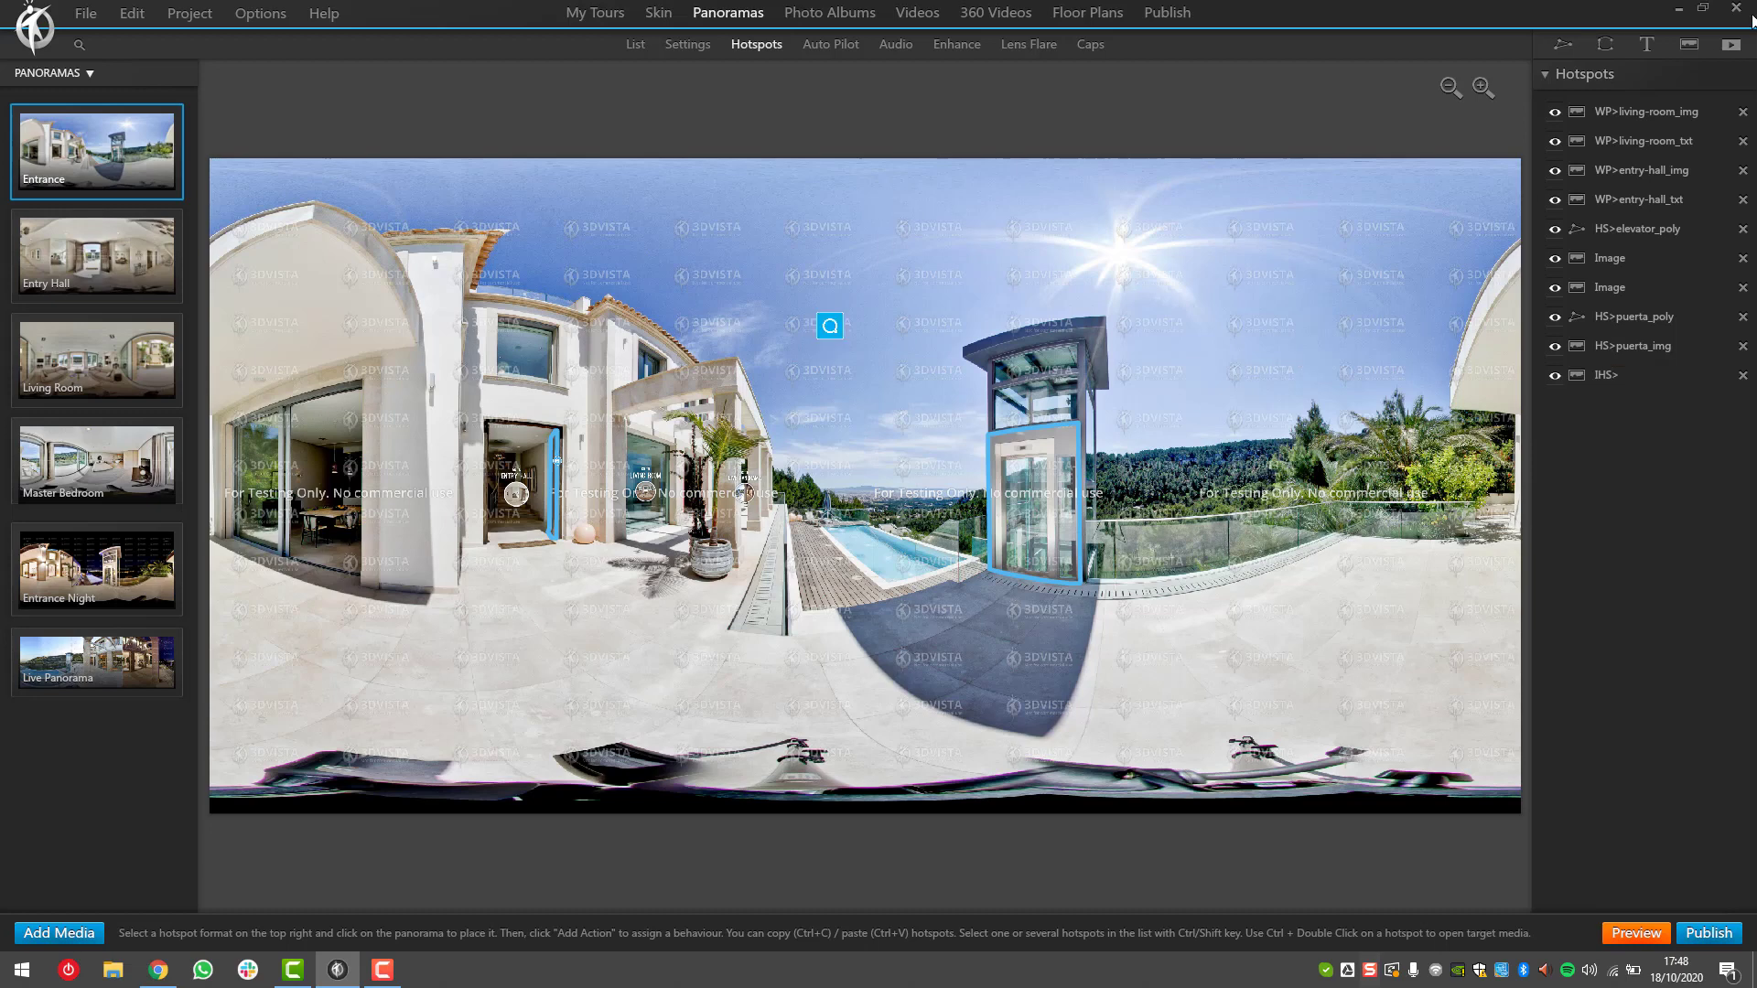
# Add a VHS> video hotspot playing the Casa Cascada video over a four-corner polygon area.
pyautogui.click(1731, 48)
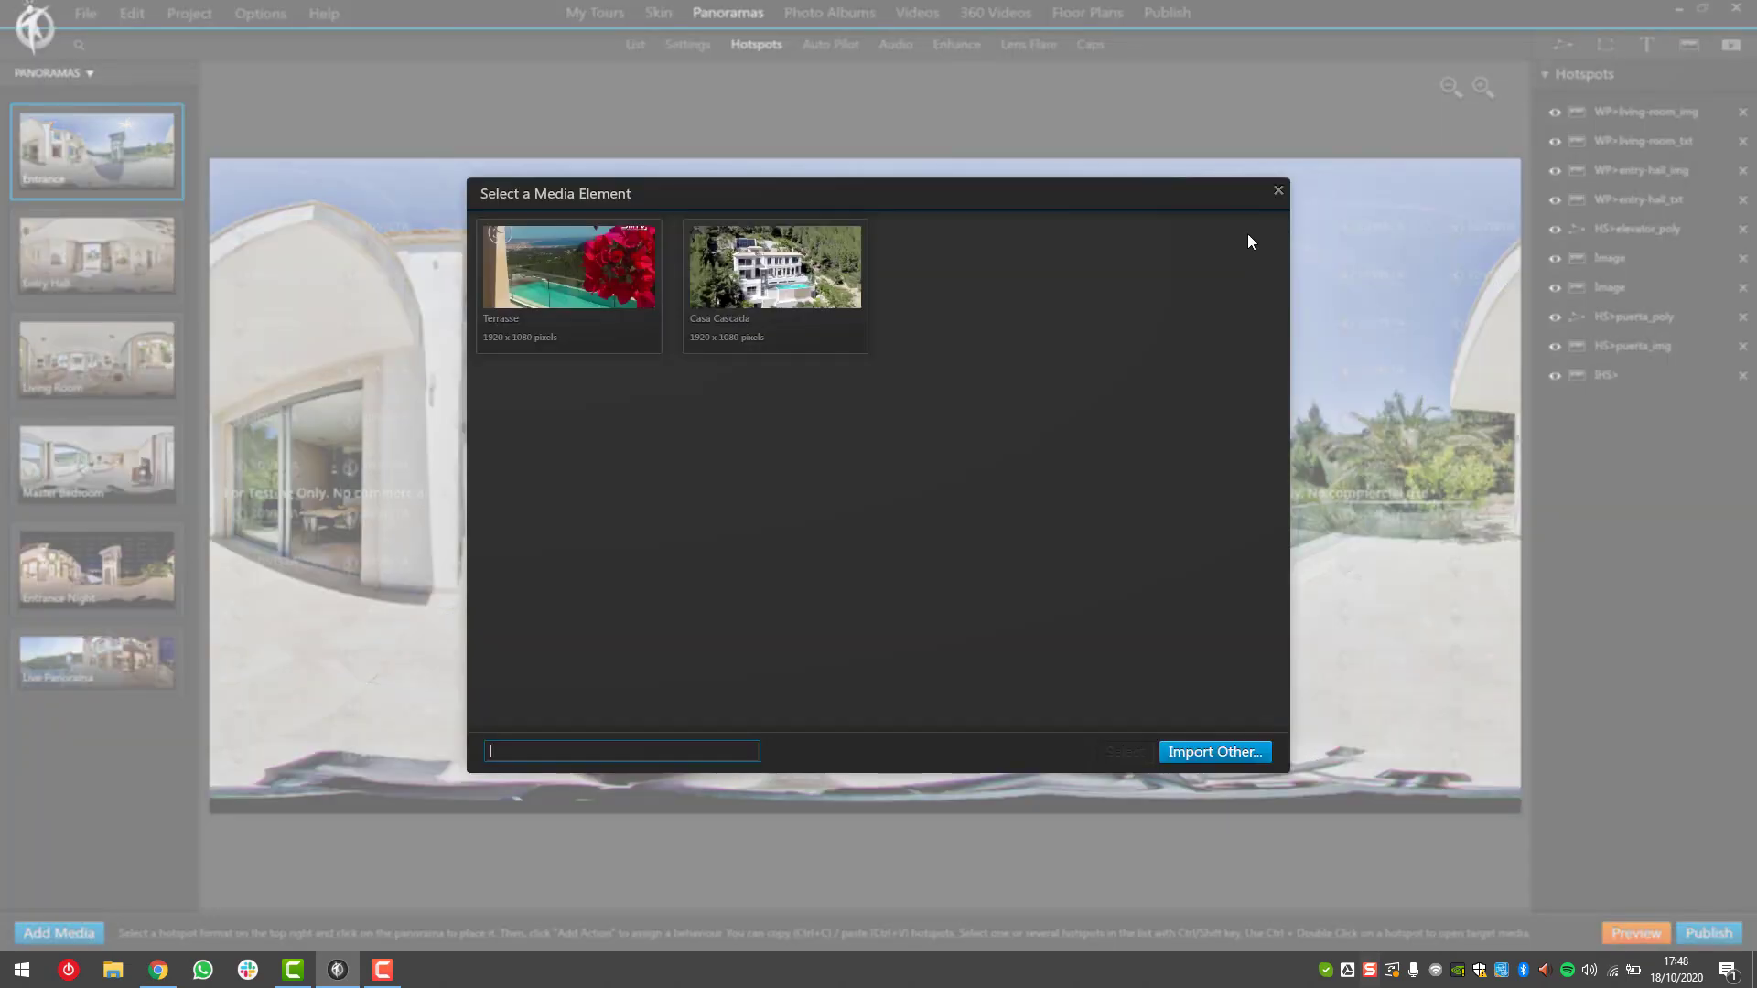
pyautogui.click(752, 311)
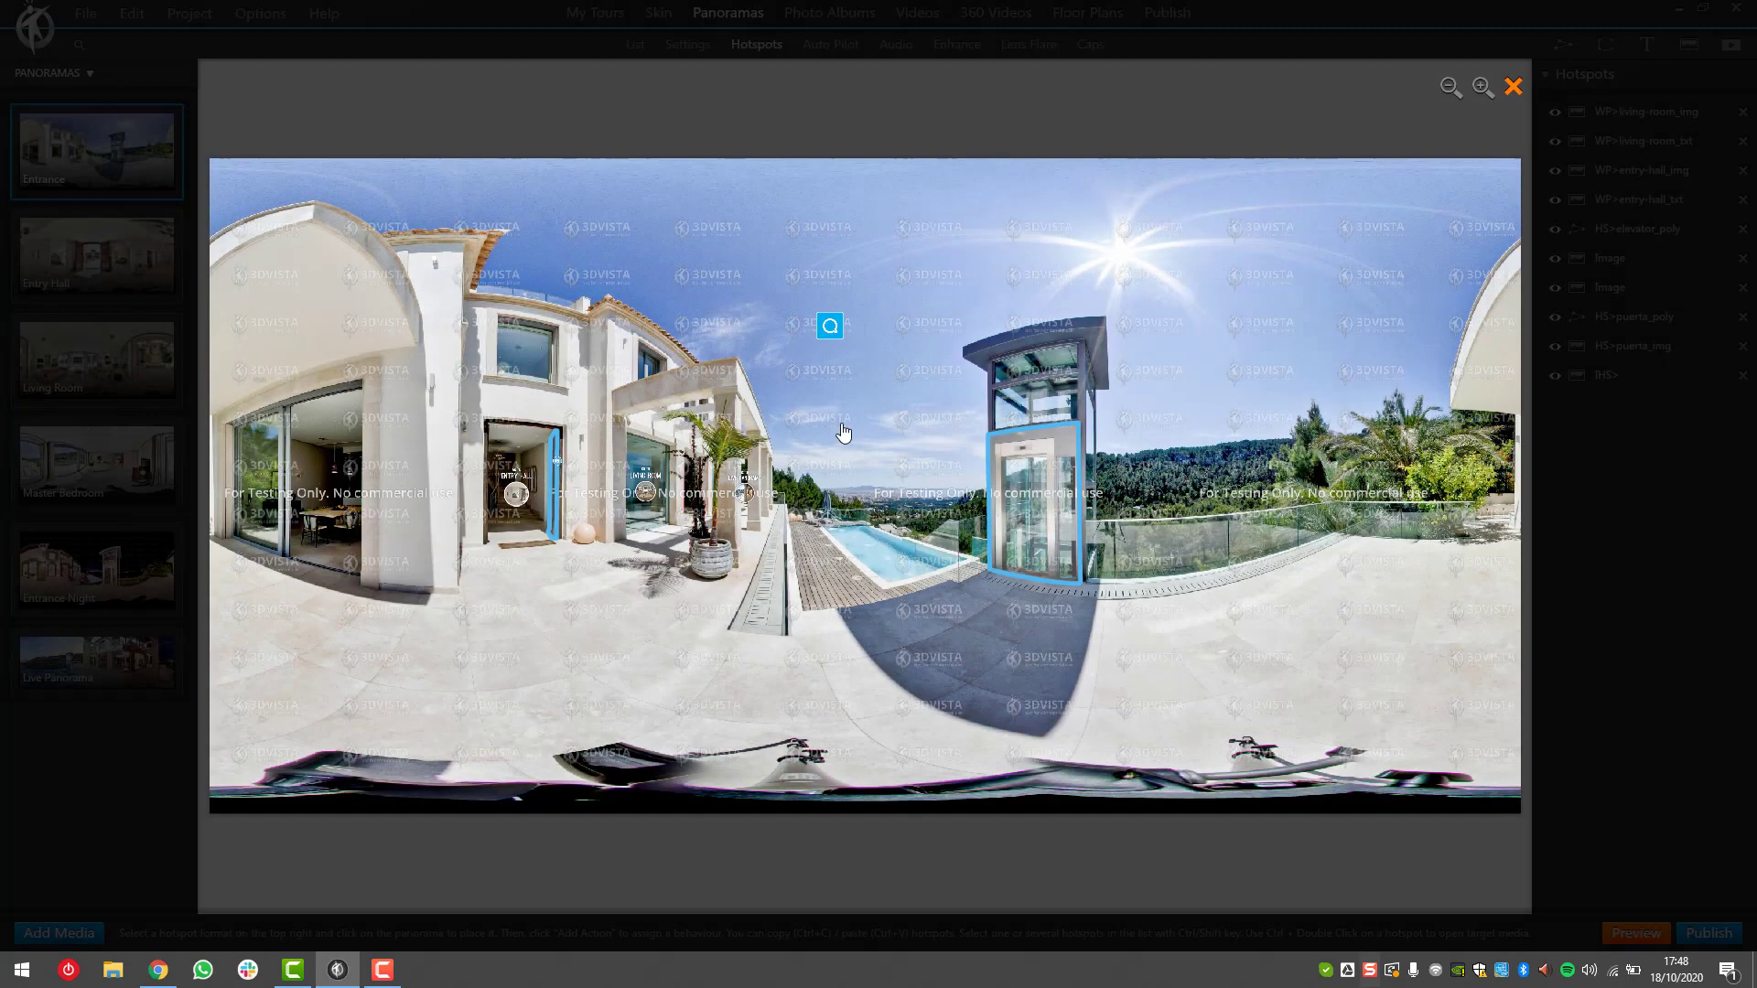
pyautogui.doubleClick(804, 285)
pyautogui.click(786, 406)
pyautogui.click(857, 400)
pyautogui.click(853, 363)
pyautogui.click(796, 364)
pyautogui.doubleClick(799, 371)
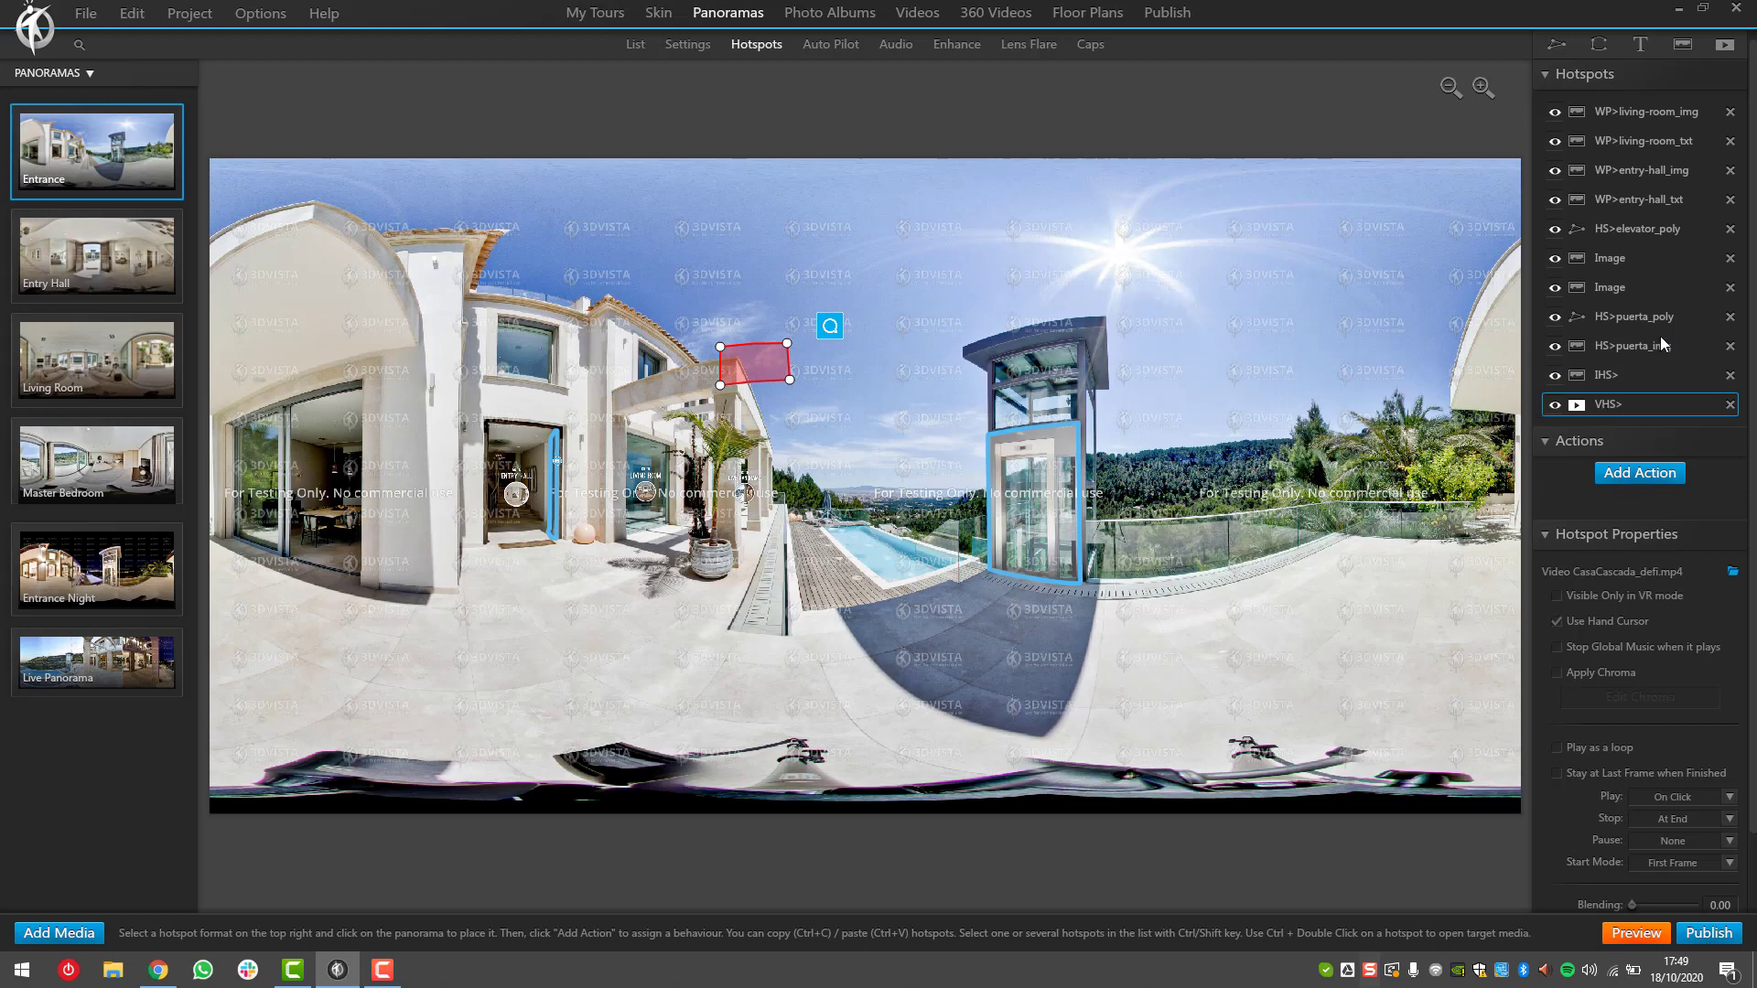
# Drag VHS> to the top of the Hotspots list and IHS> into second place.
pyautogui.click(1629, 171)
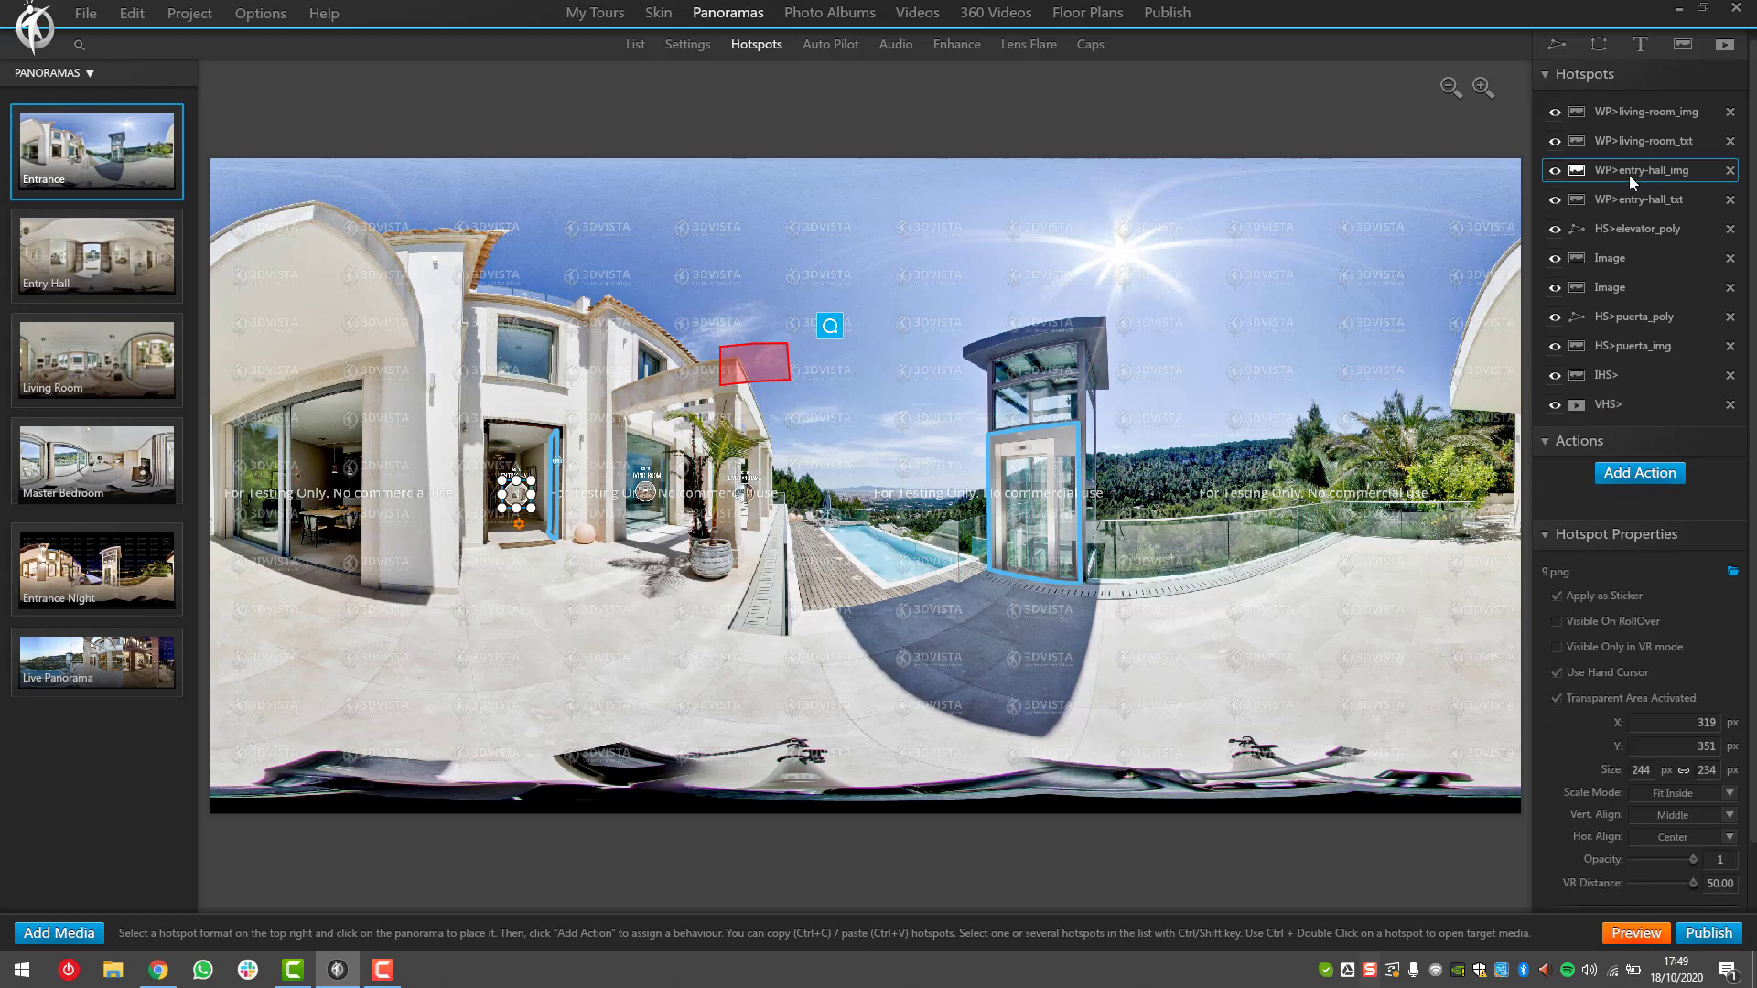
pyautogui.click(759, 359)
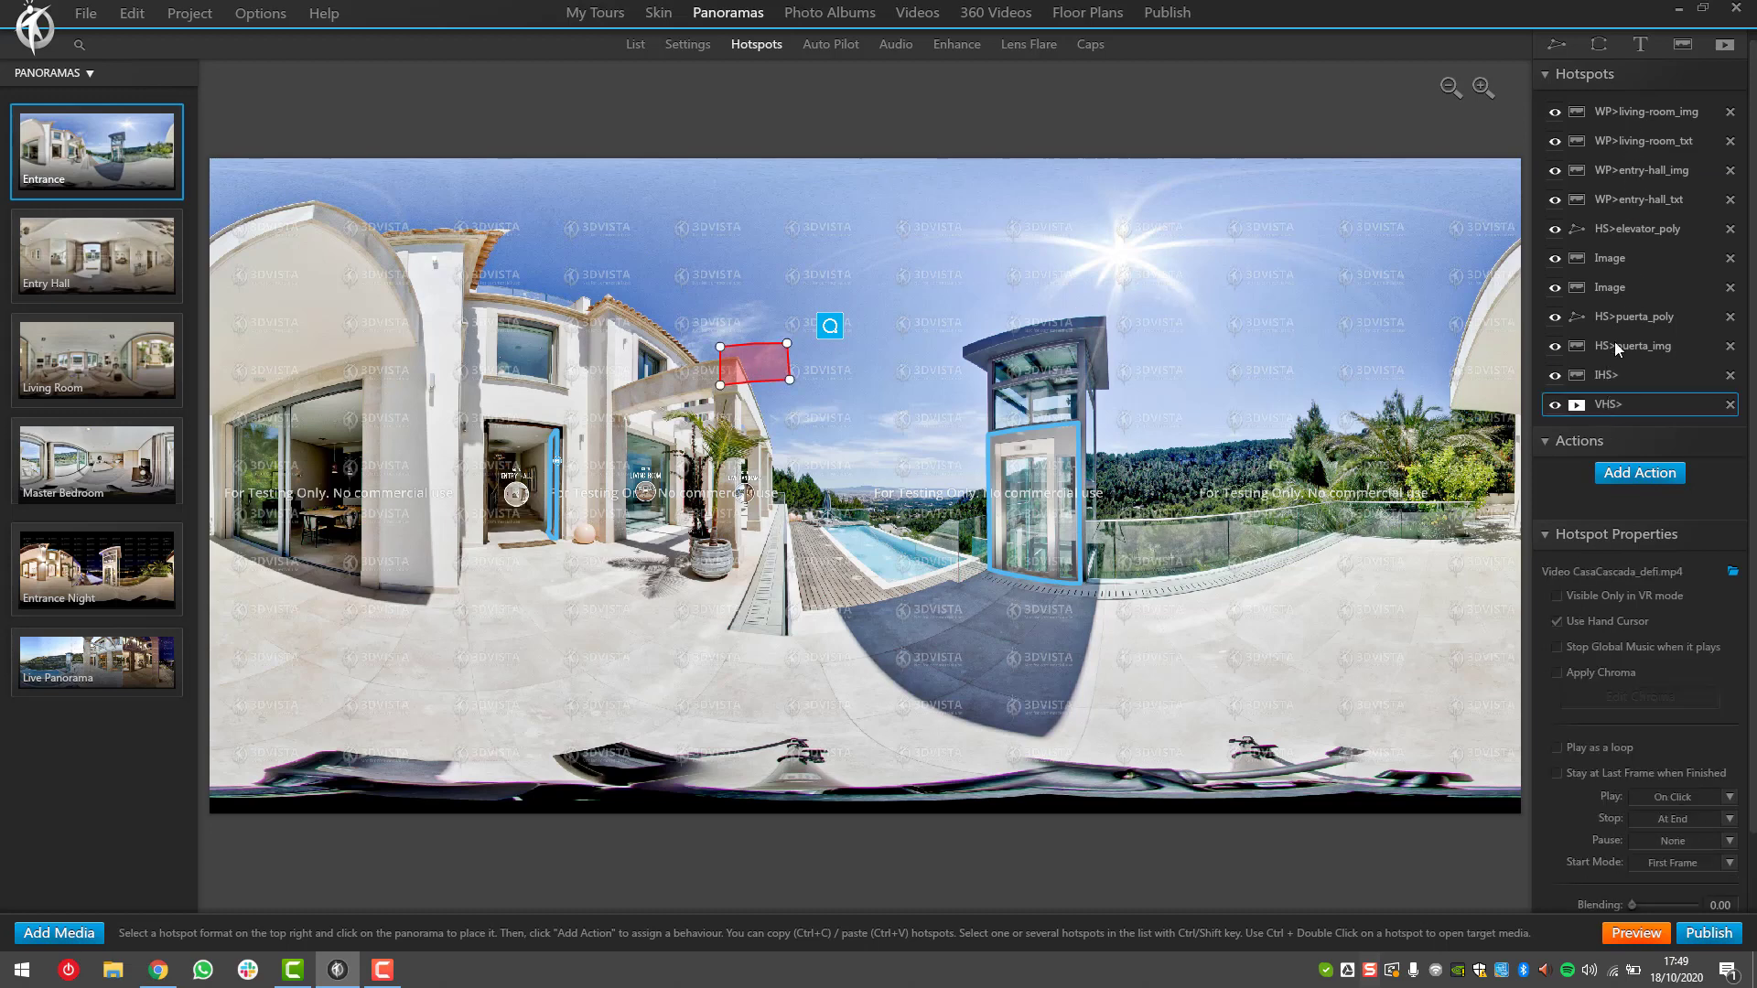
pyautogui.moveTo(1605, 406); pyautogui.dragTo(1616, 111)
pyautogui.moveTo(1607, 406); pyautogui.dragTo(1620, 139)
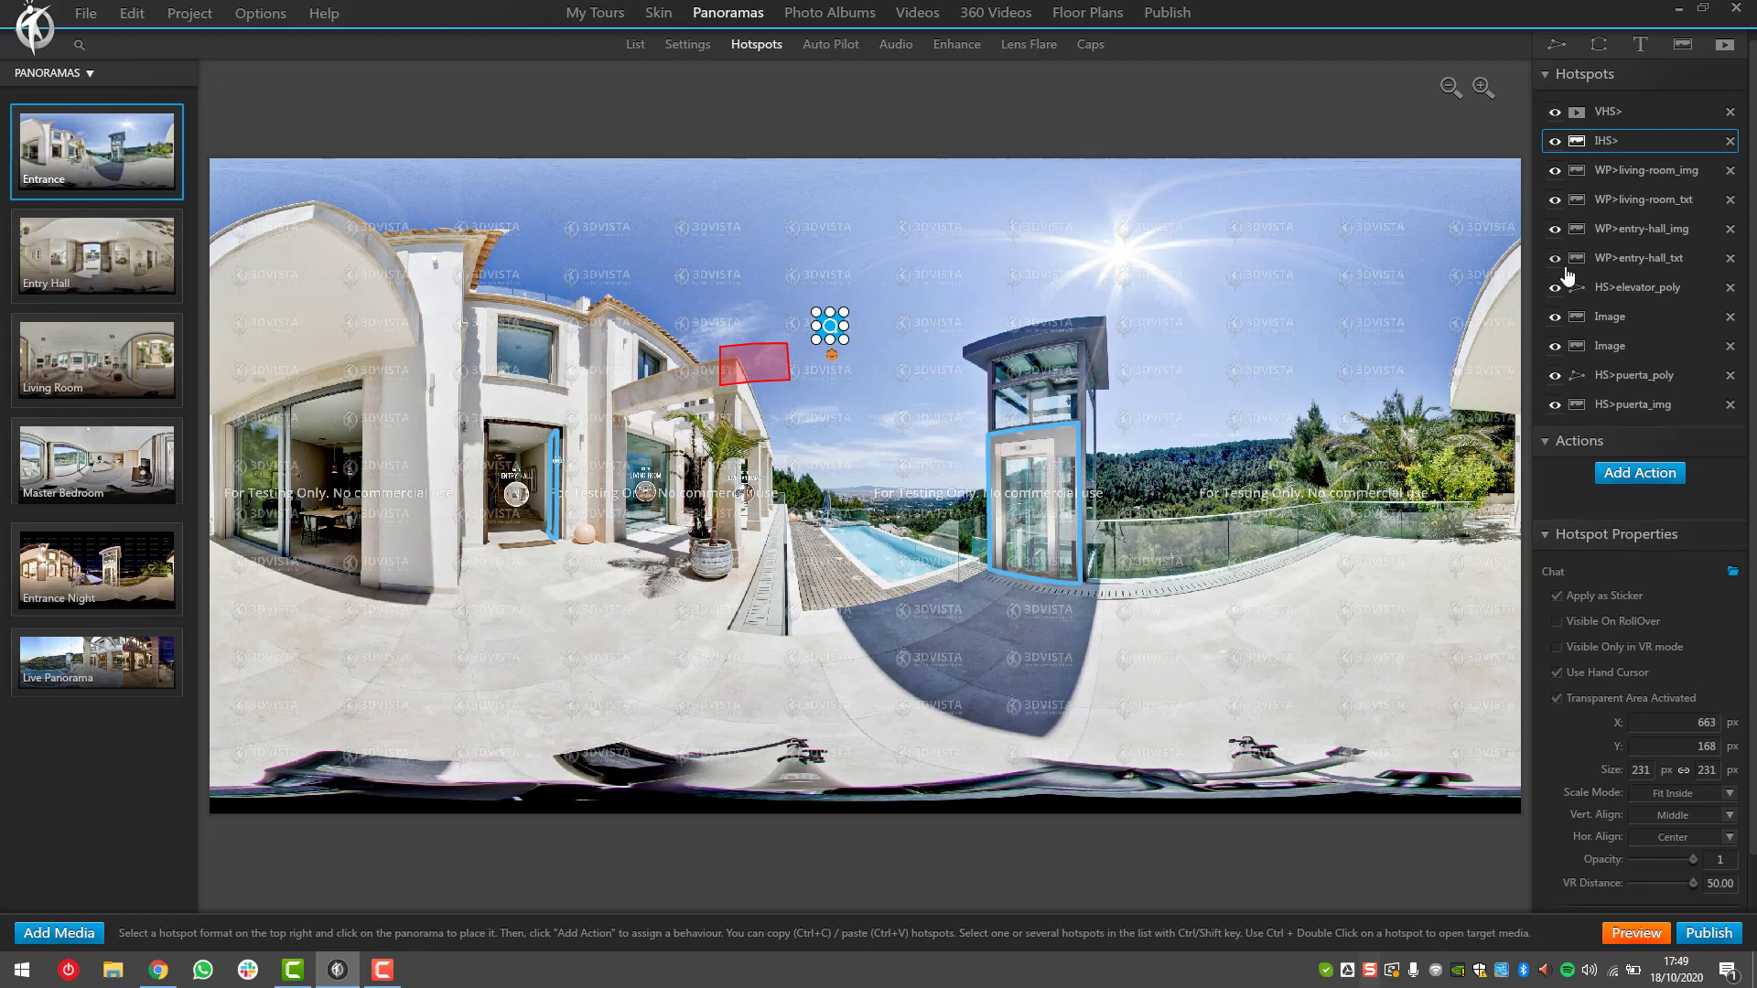
pyautogui.click(1630, 169)
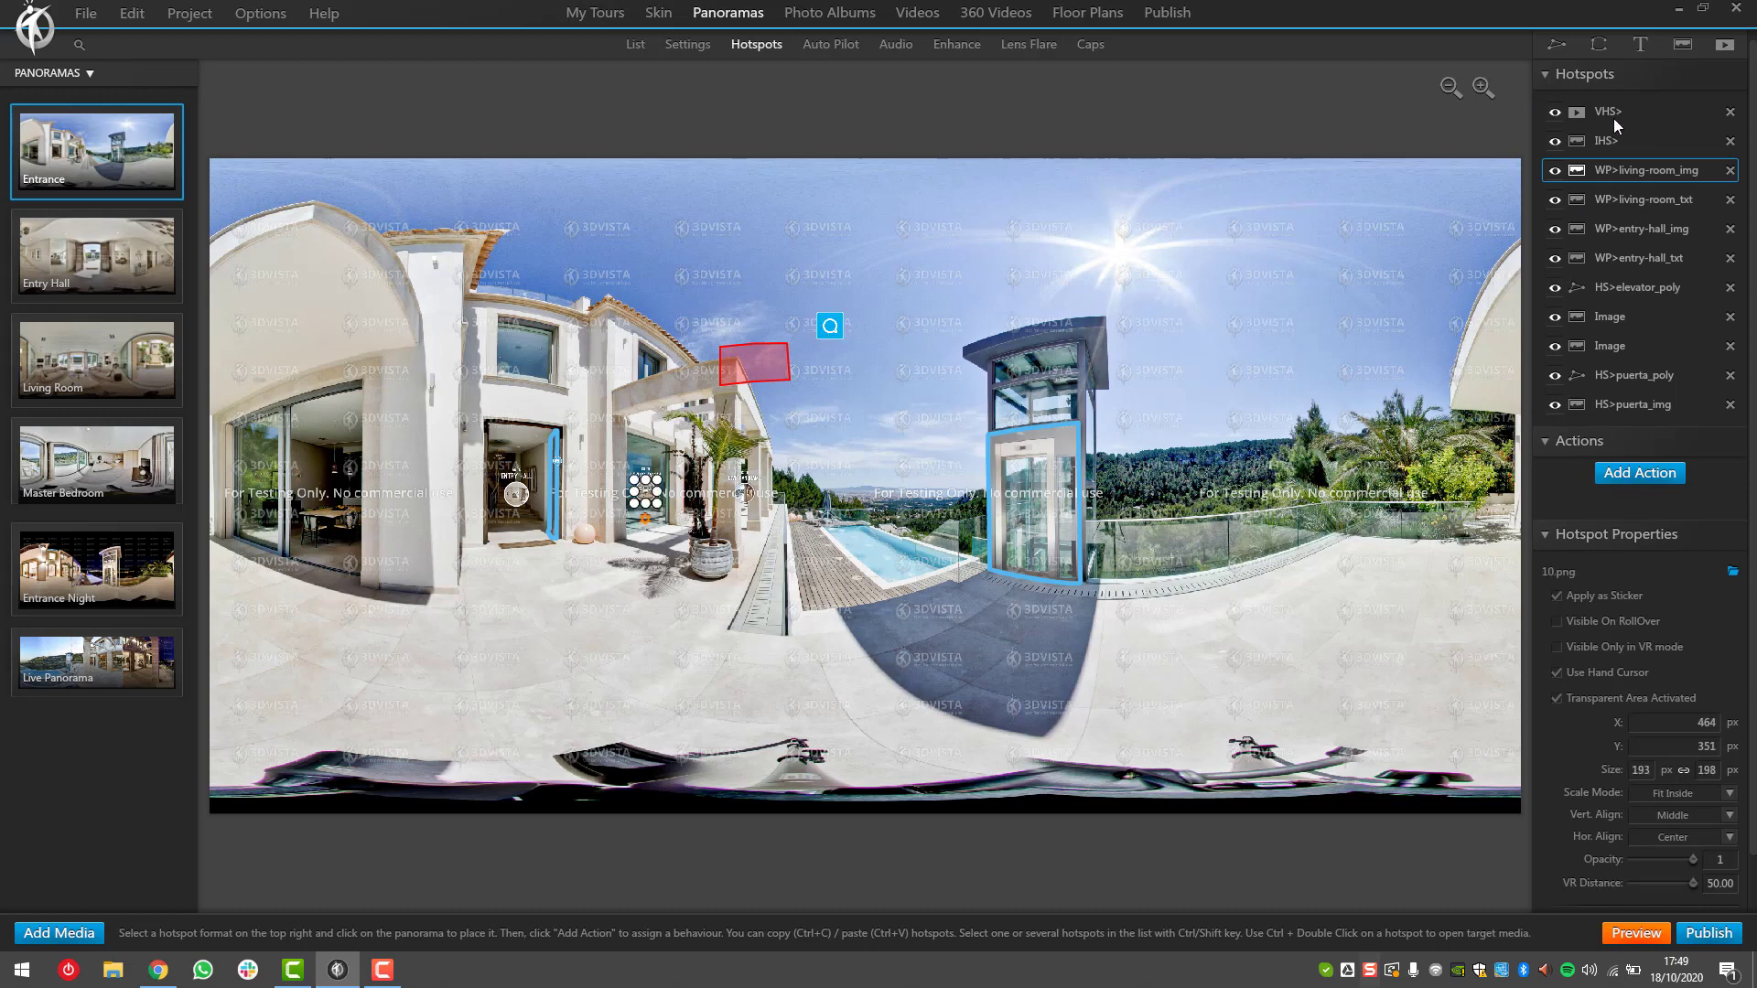